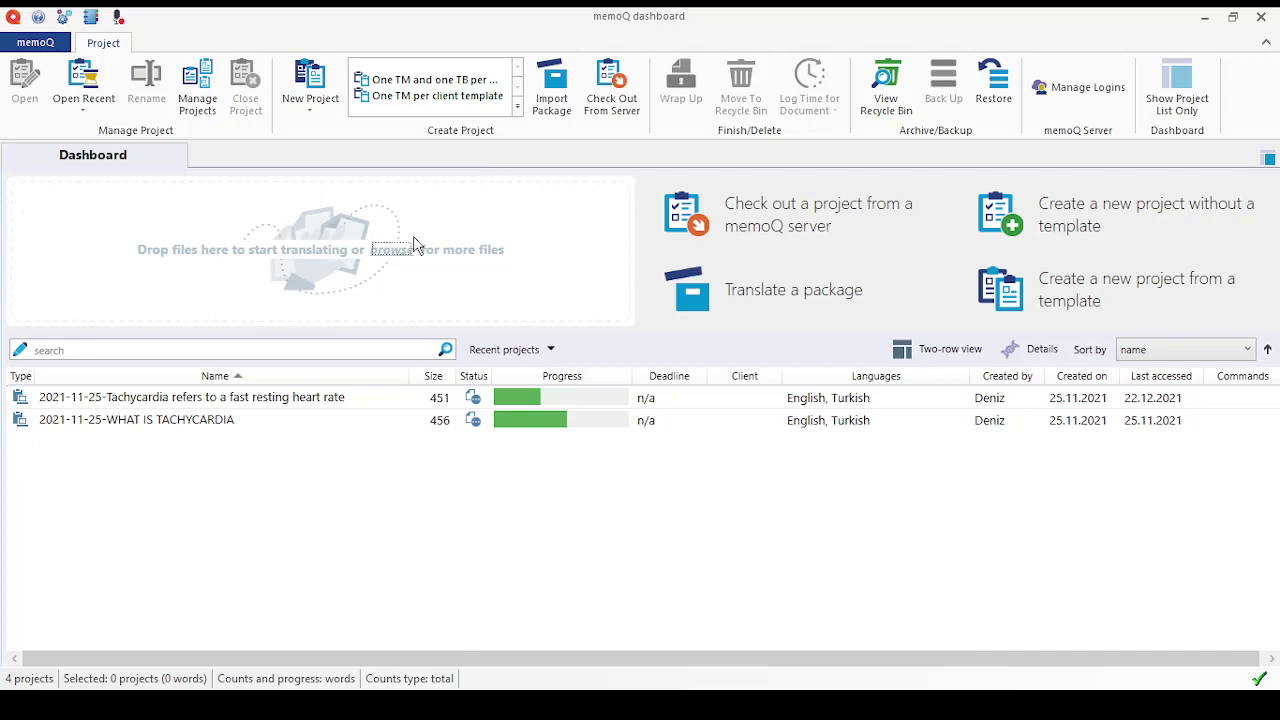
{"action": "left_click", "coordinate": [38, 44]}
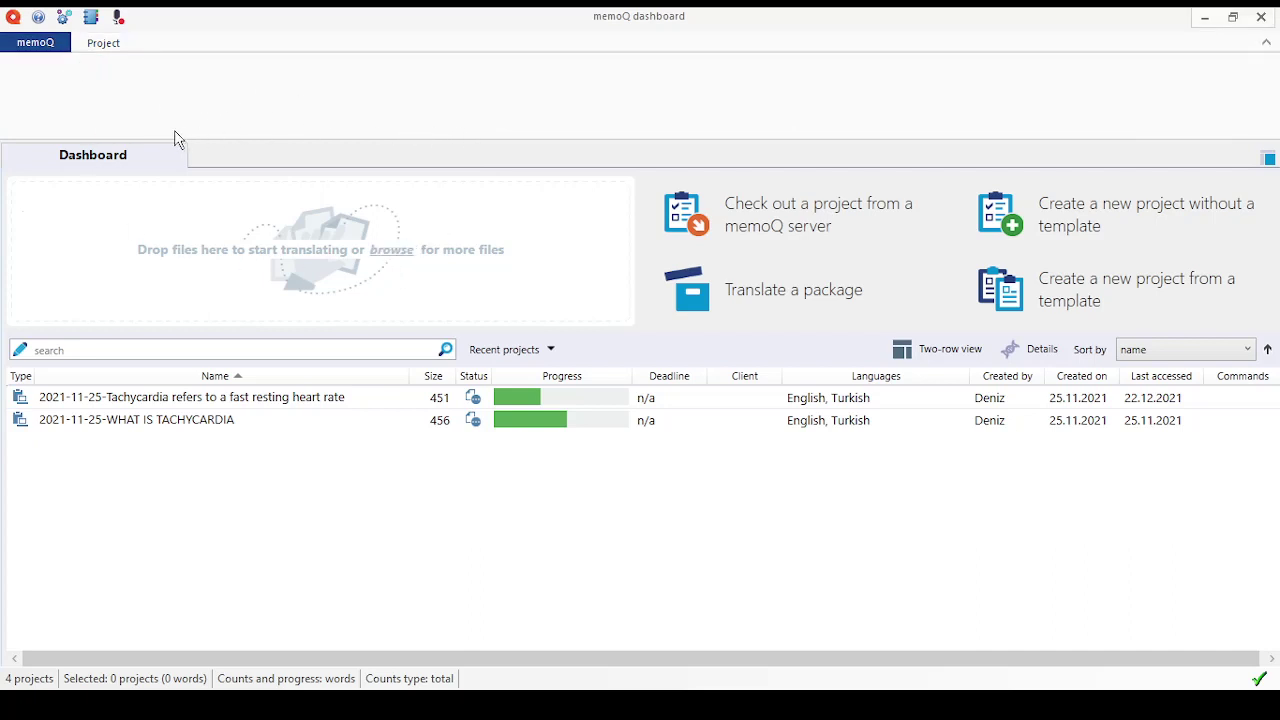
{"action": "left_click", "coordinate": [38, 47]}
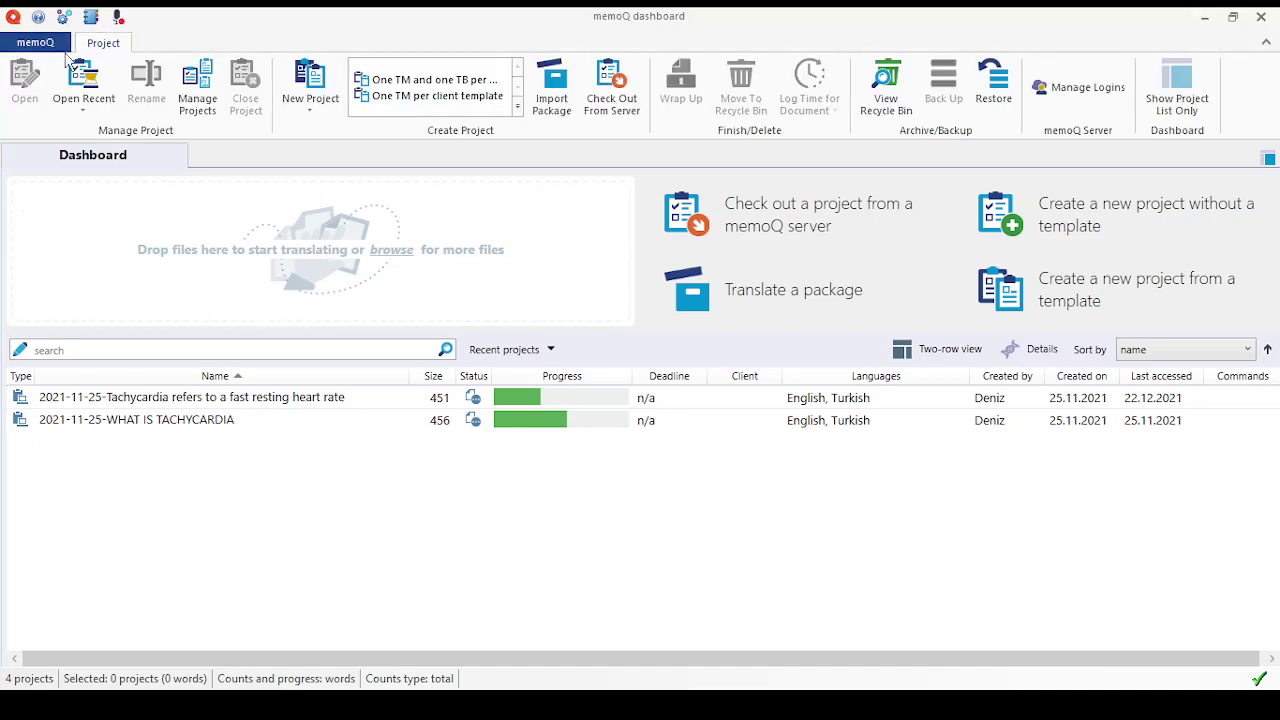
{"action": "left_click", "coordinate": [45, 44]}
{"action": "left_click", "coordinate": [50, 44]}
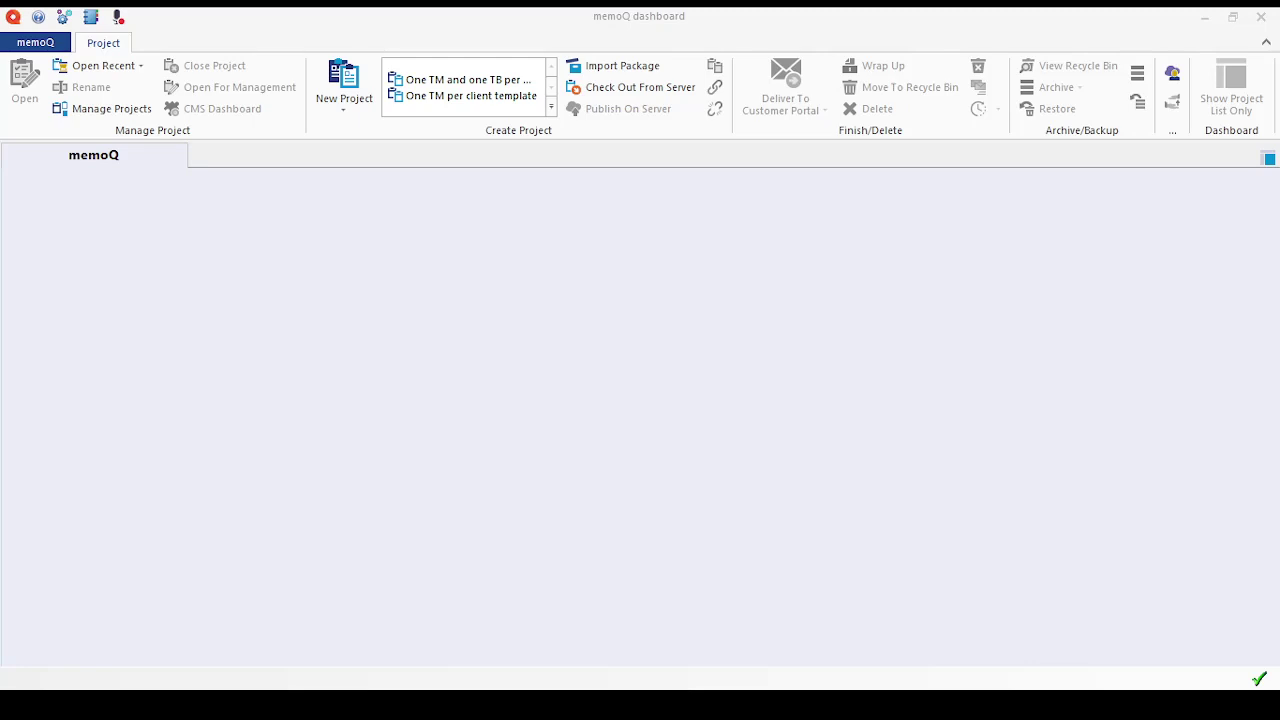
- Start a new project and go through its Project, Client, Domain and Subject fields, leaving them empty
{"action": "key", "text": "ctrl+shift+n"}
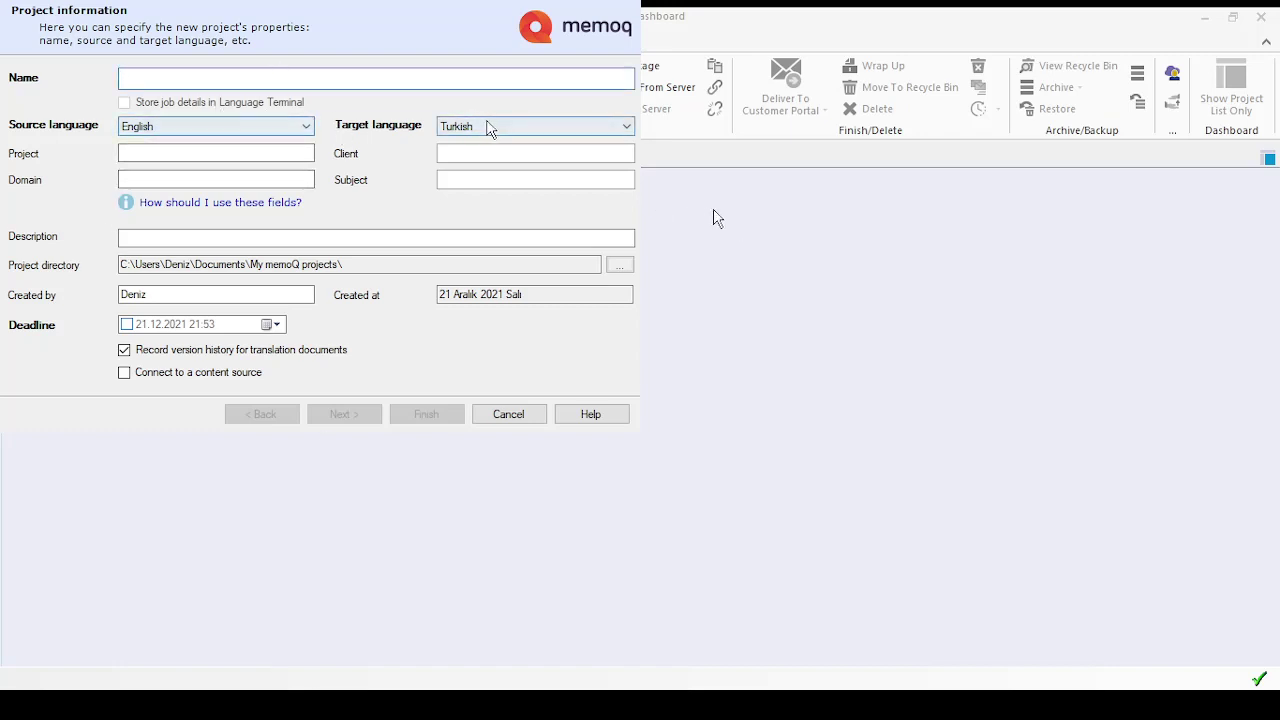
{"action": "left_click", "coordinate": [160, 151]}
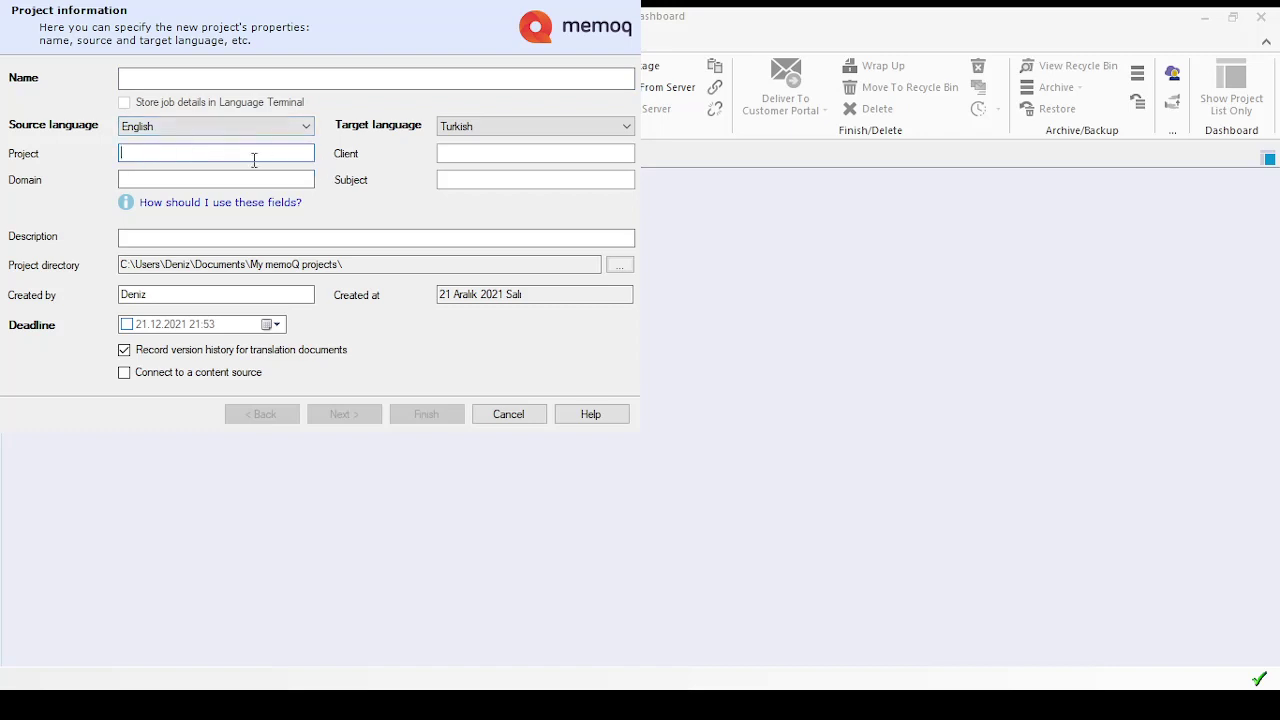
{"action": "left_click", "coordinate": [466, 155]}
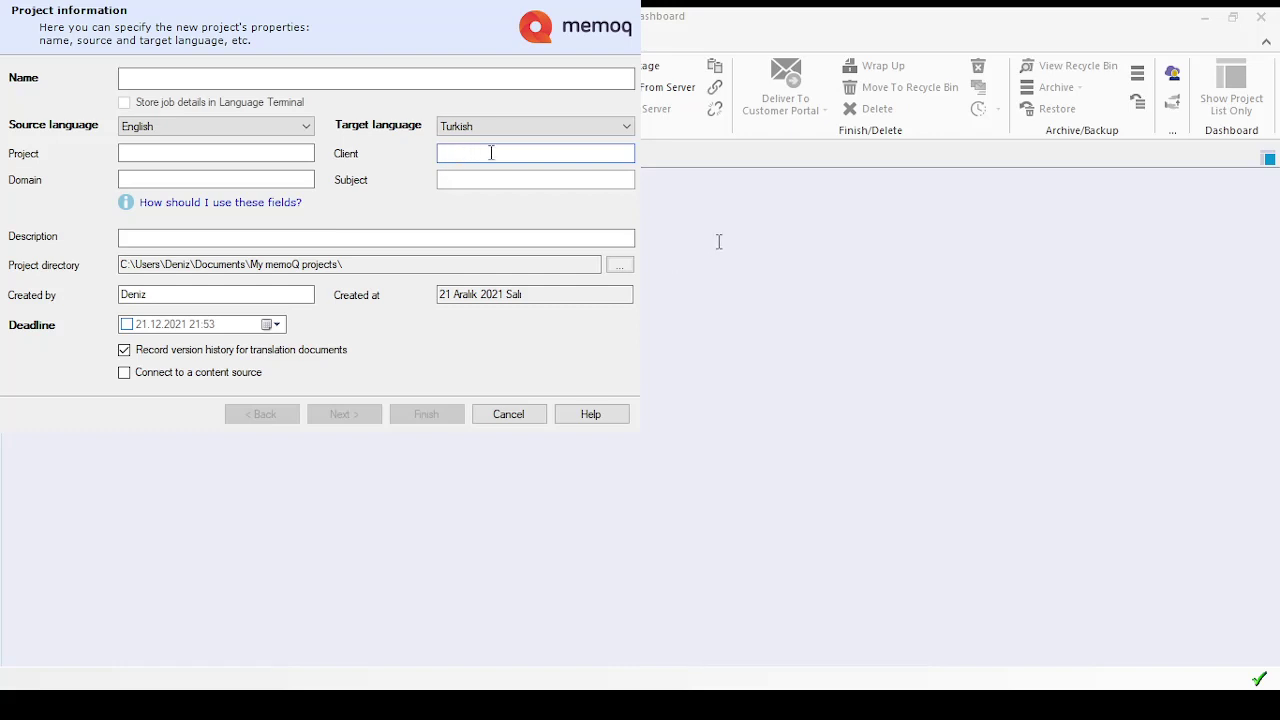
{"action": "left_click", "coordinate": [170, 181]}
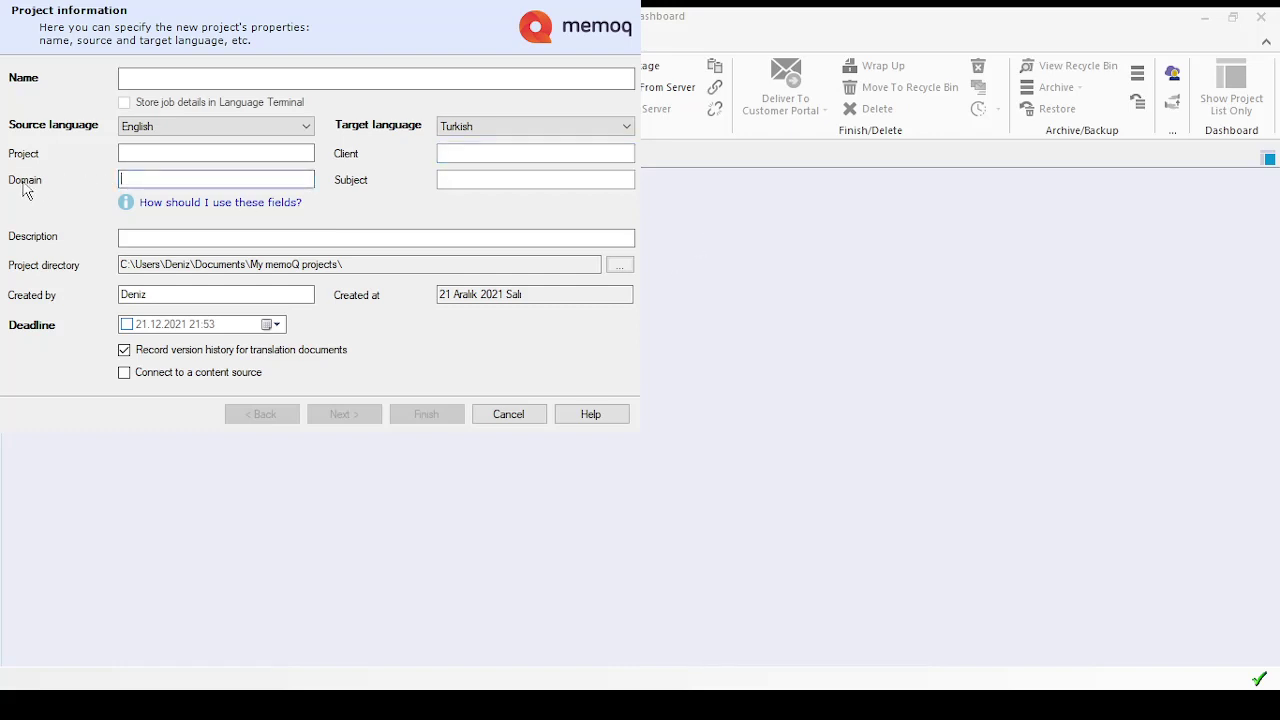
{"action": "left_click", "coordinate": [494, 181]}
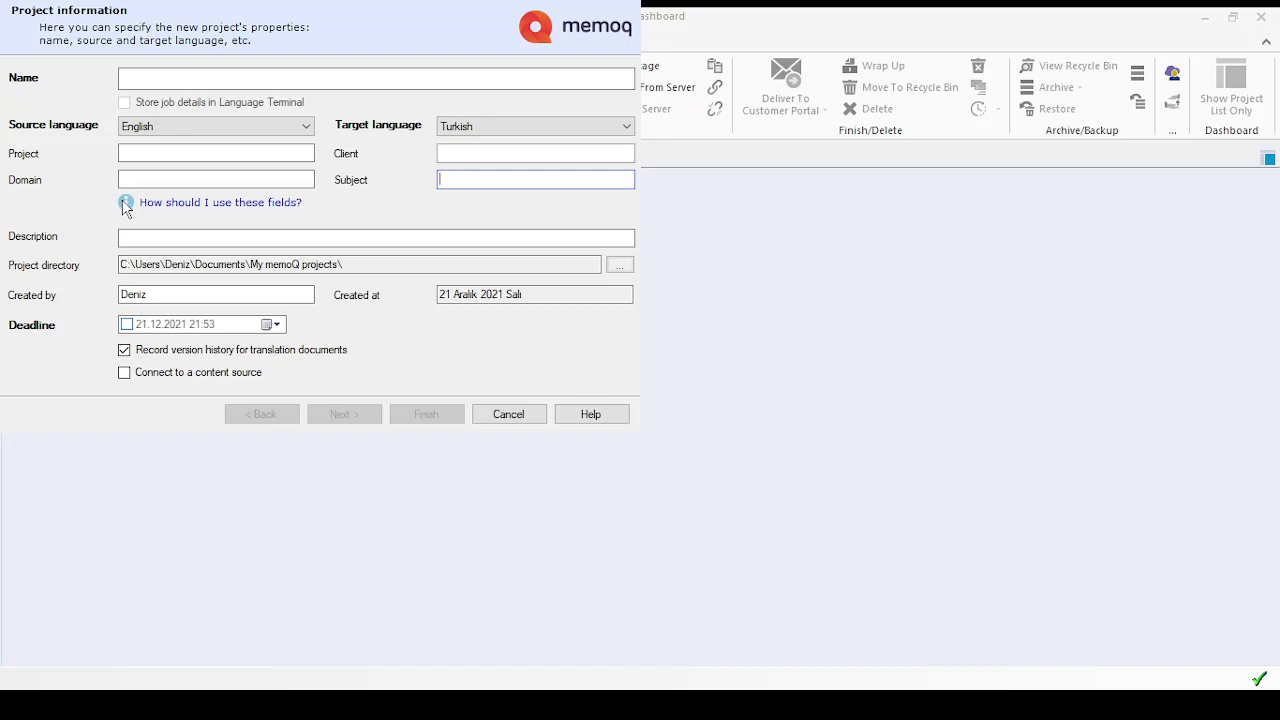
- Name the new project Video Denemesi
{"action": "left_click", "coordinate": [366, 654]}
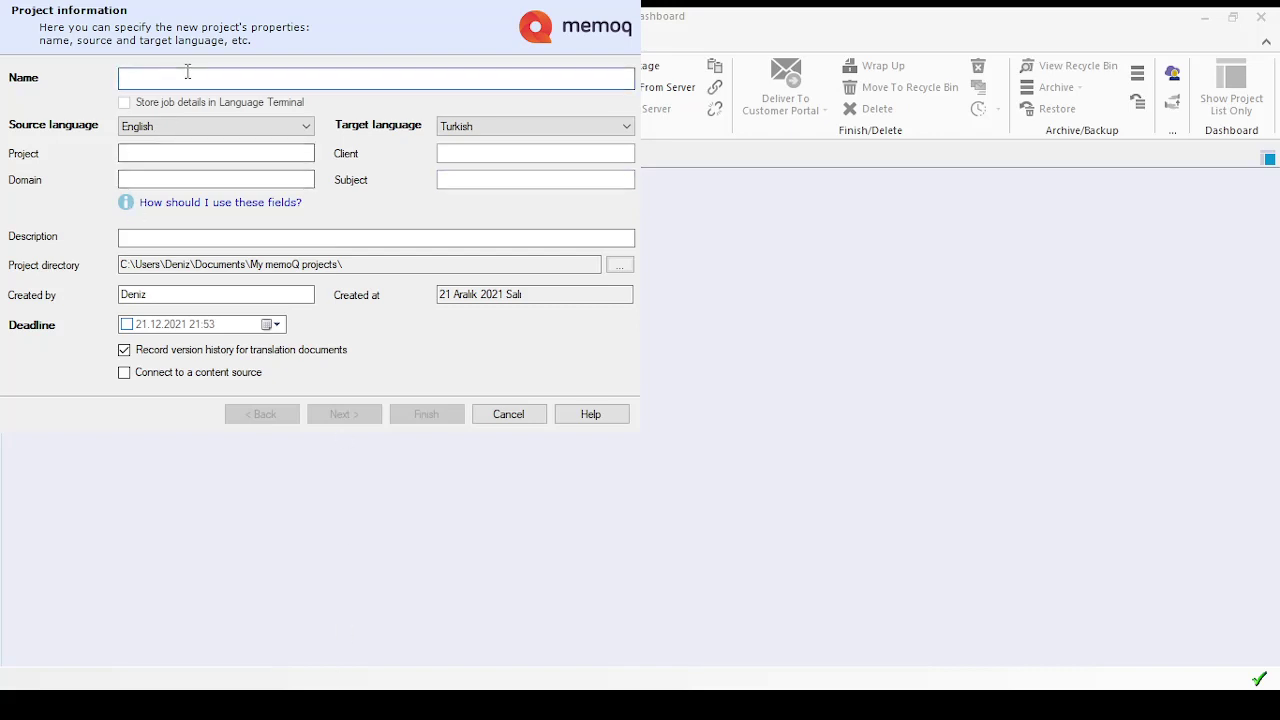
{"action": "type", "text": "Vi"}
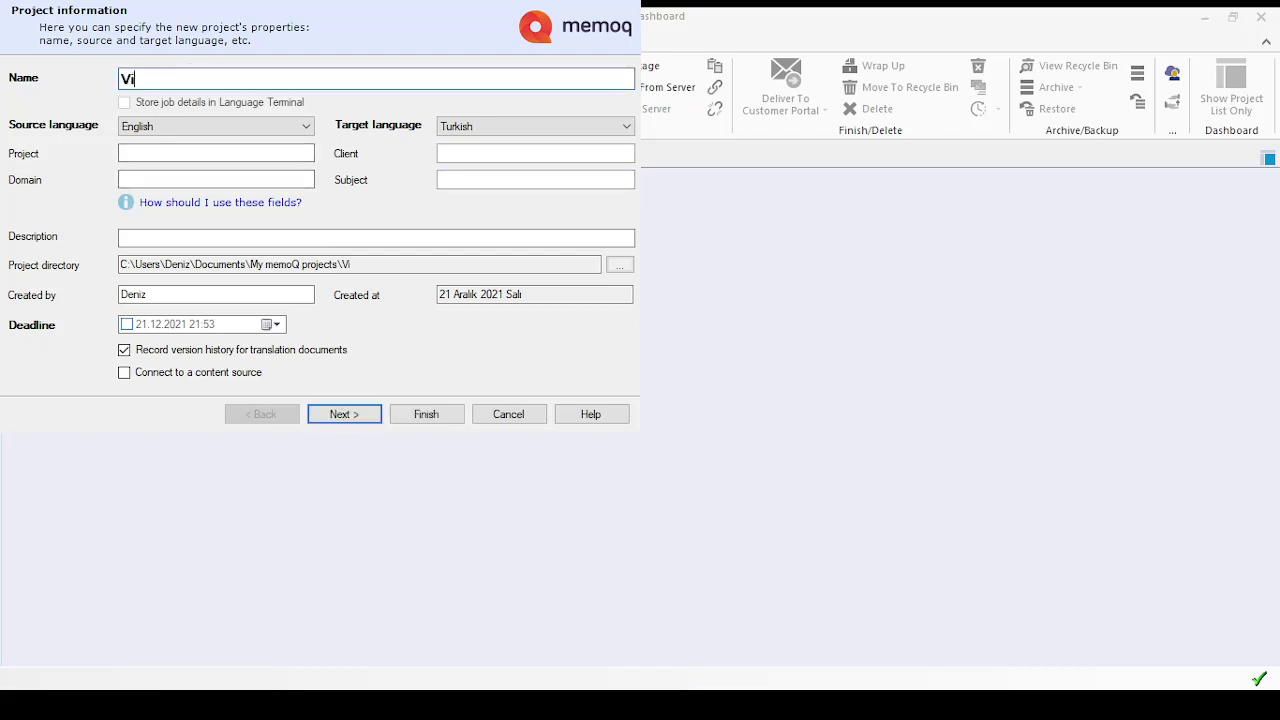
{"action": "type", "text": "deo Denemes"}
{"action": "key", "text": "BackSpace"}
{"action": "key", "text": "BackSpace"}
{"action": "key", "text": "BackSpace"}
{"action": "key", "text": "BackSpace"}
{"action": "key", "text": "BackSpace"}
{"action": "key", "text": "BackSpace"}
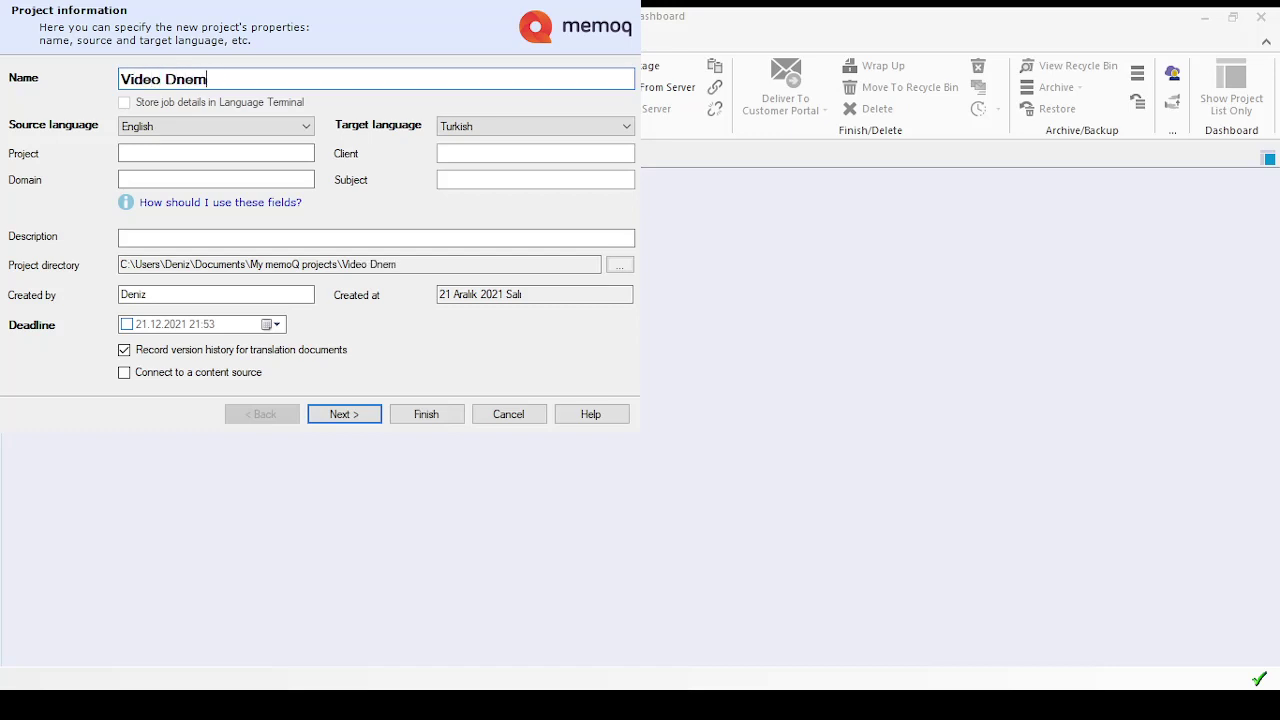
{"action": "type", "text": "enems"}
{"action": "key", "text": "BackSpace"}
{"action": "type", "text": "esi"}
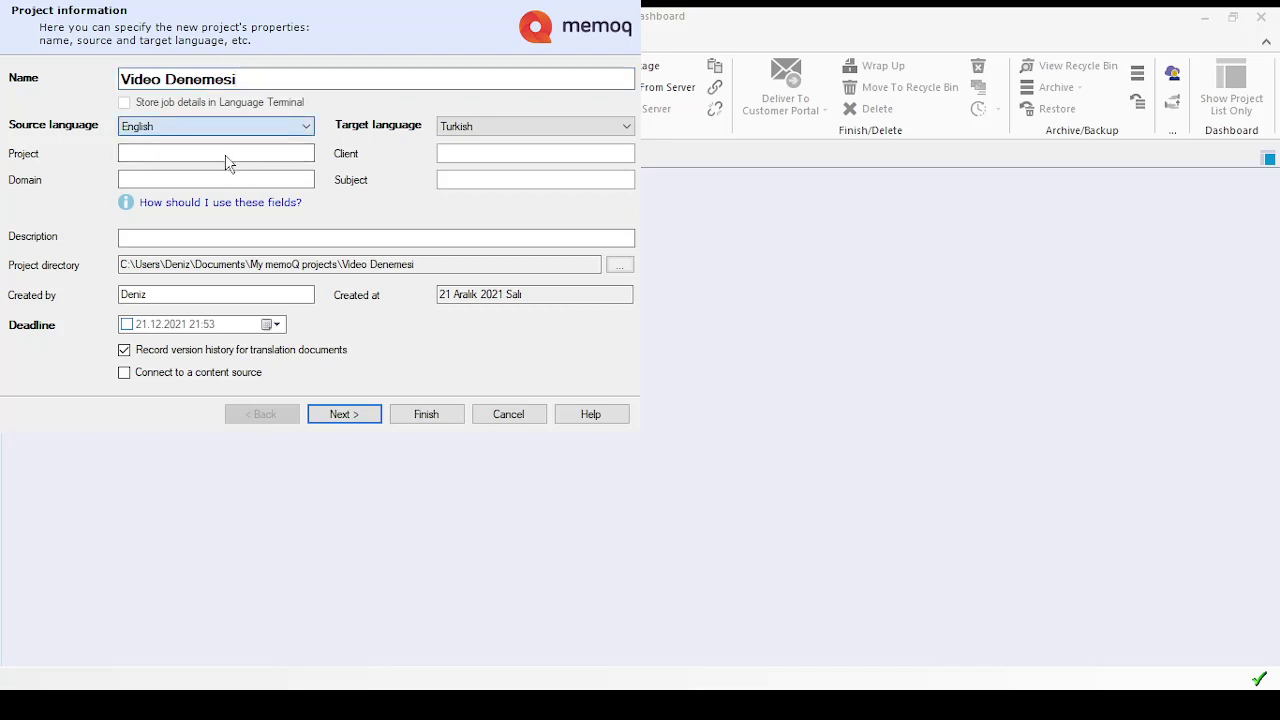
- Set the project's source language to Turkish and its target language to English
{"action": "type", "text": "tur"}
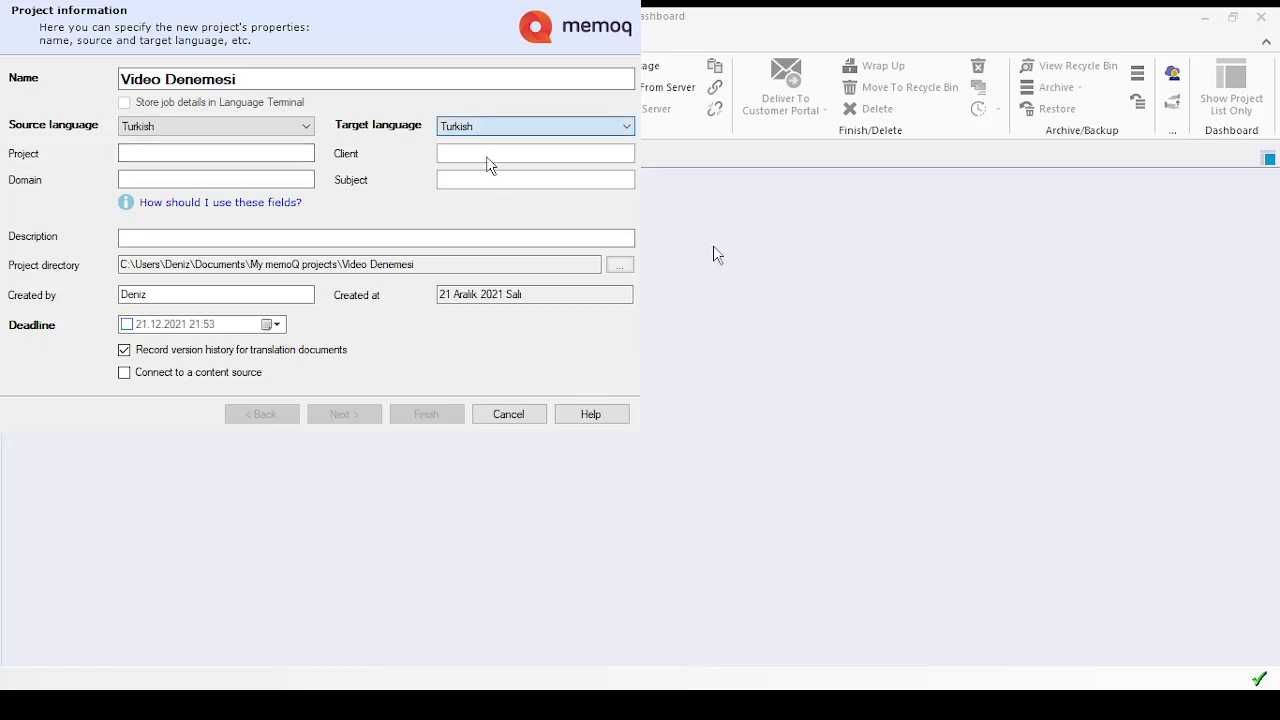
{"action": "type", "text": "eng"}
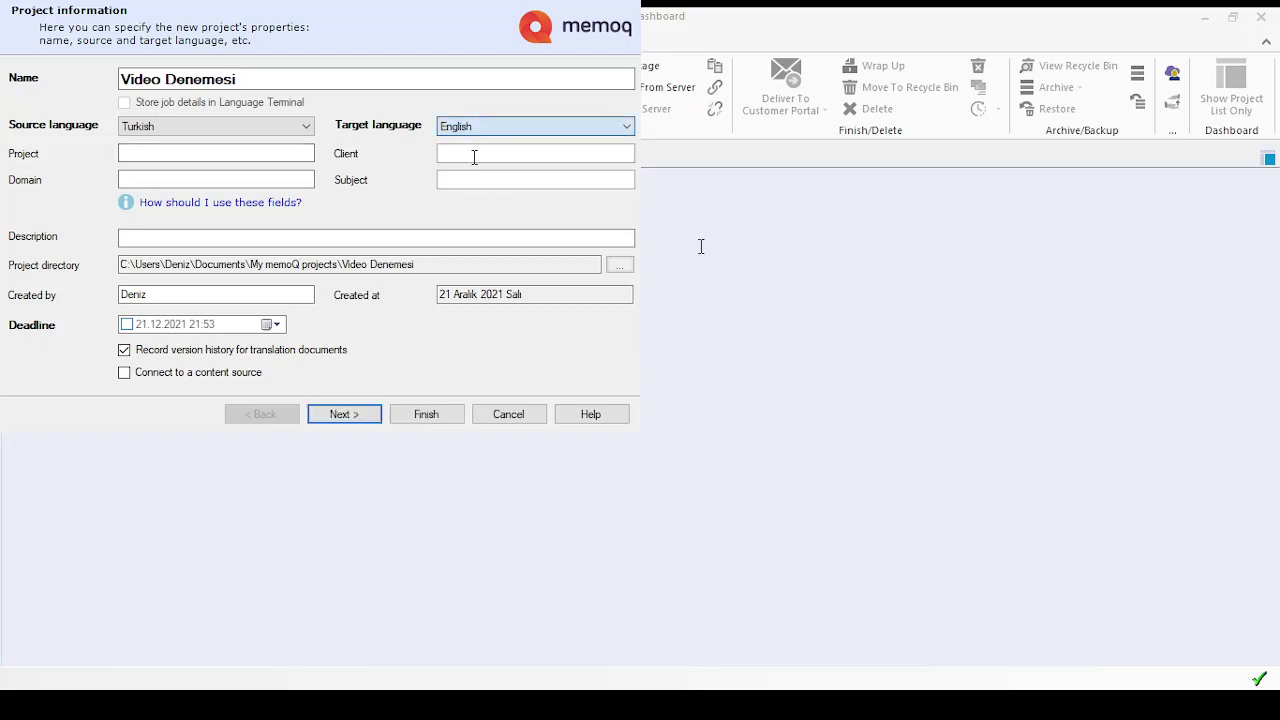
{"action": "left_click", "coordinate": [475, 157]}
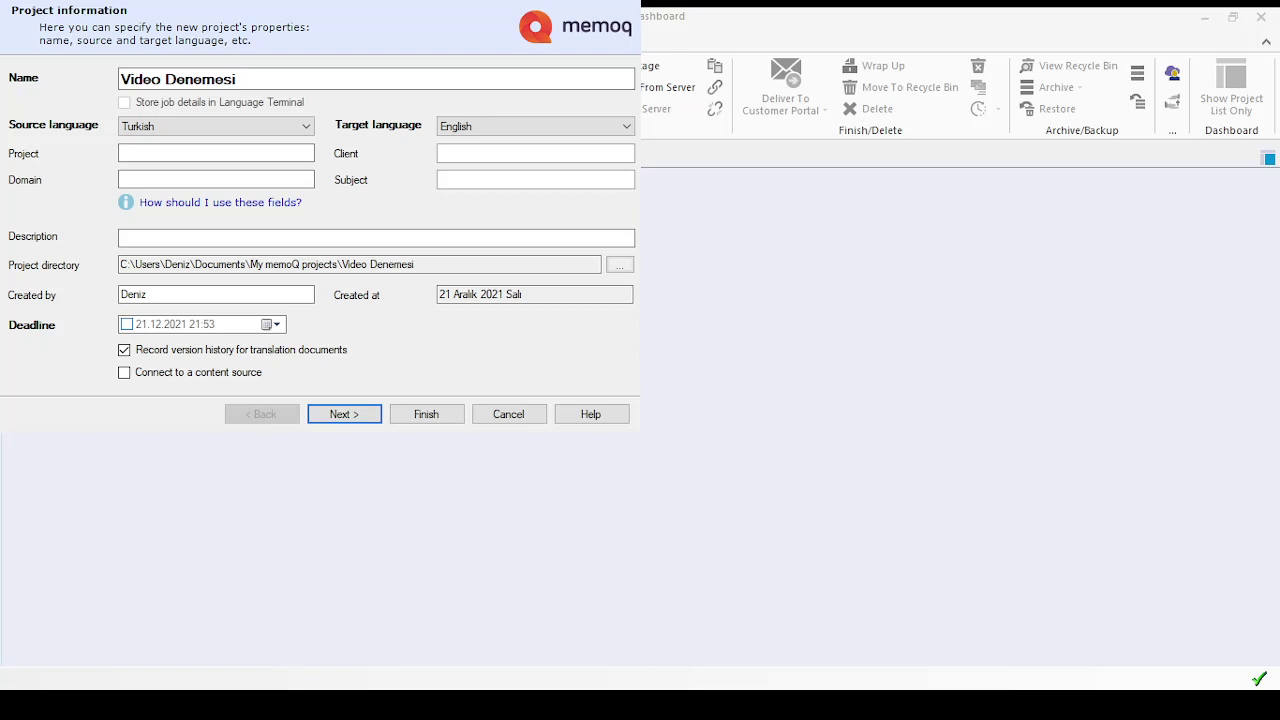
{"action": "left_click", "coordinate": [198, 154]}
{"action": "left_click", "coordinate": [267, 238]}
{"action": "left_click", "coordinate": [620, 268]}
{"action": "left_click", "coordinate": [620, 268]}
{"action": "left_click", "coordinate": [279, 337]}
{"action": "left_click", "coordinate": [127, 326]}
- Import Memoq Örnek.docx as the project's translation document and continue to the translation memory setup
{"action": "left_click", "coordinate": [345, 416]}
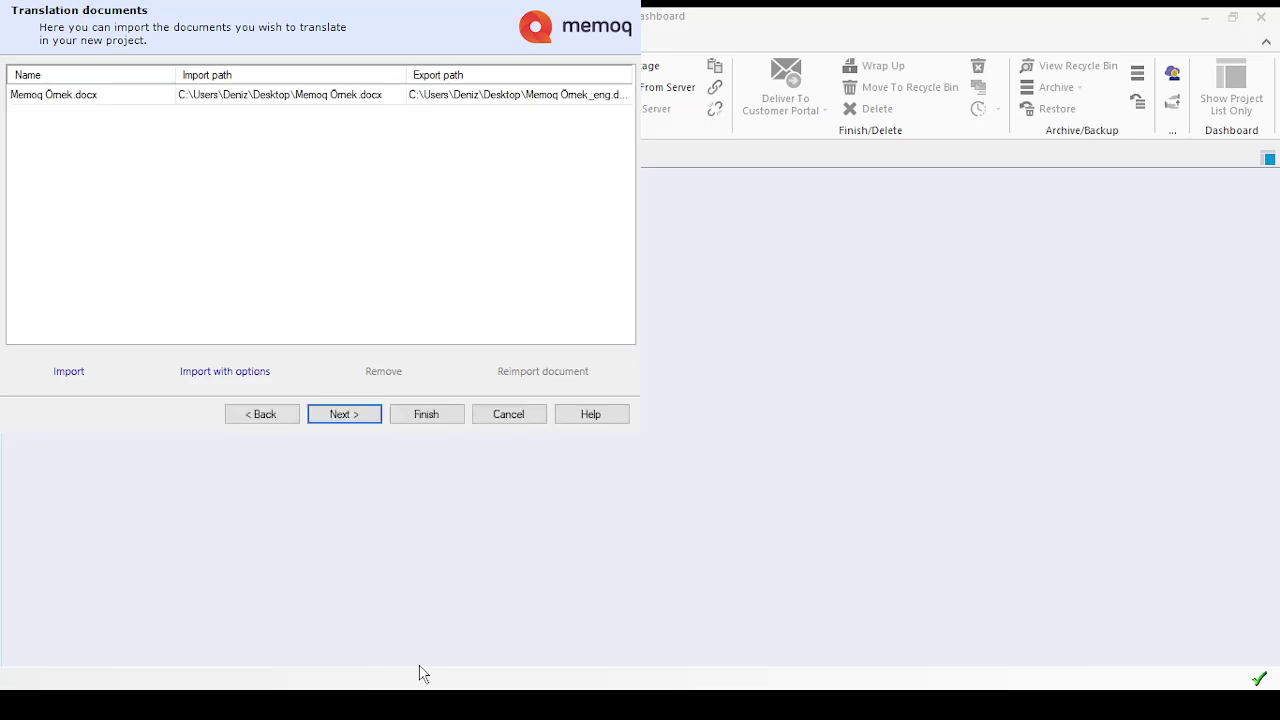
{"action": "left_click", "coordinate": [184, 100]}
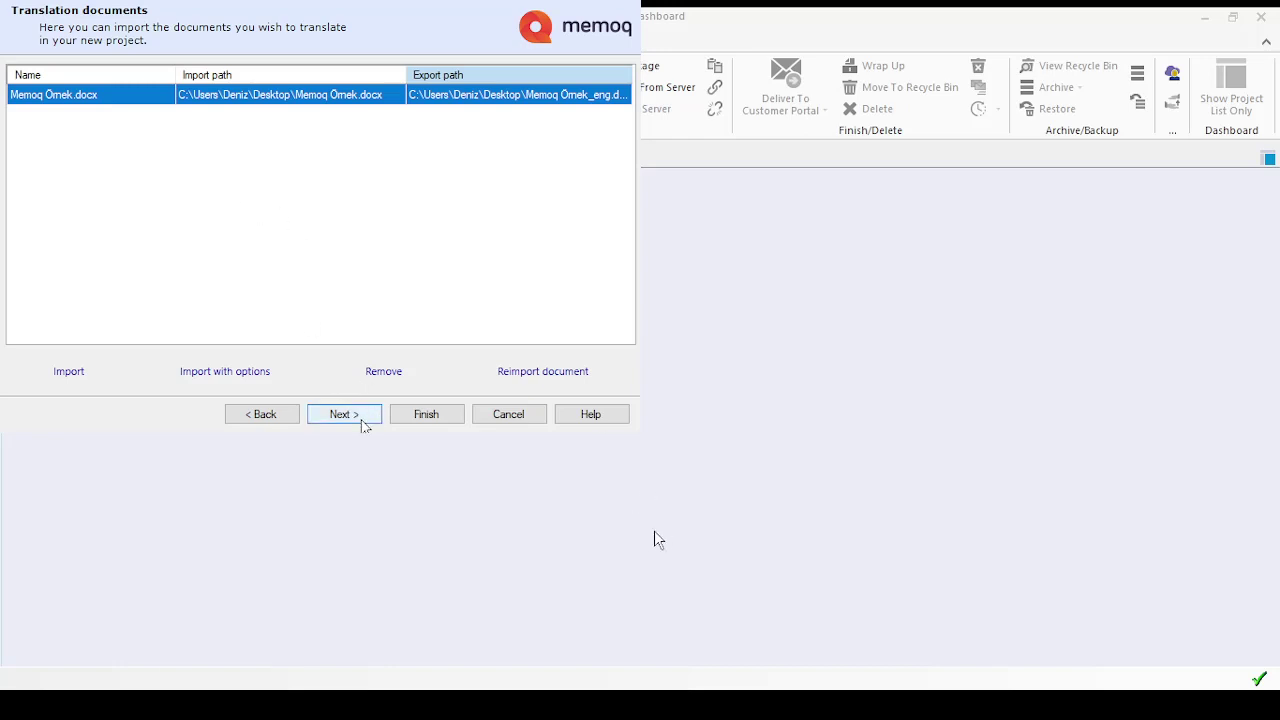
{"action": "left_click", "coordinate": [362, 418]}
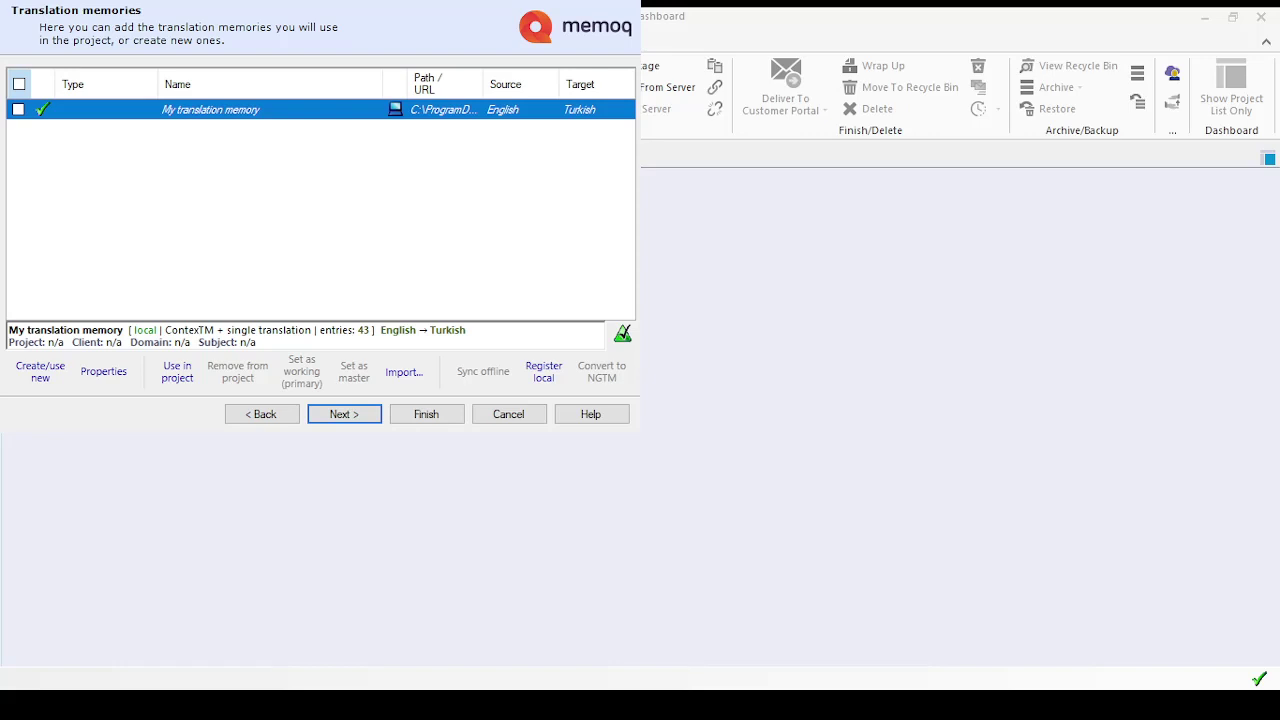
- Create a local Turkish-to-English translation memory named My translation memory1 with simple context and reverse lookup allowed
{"action": "key", "text": "alt+p"}
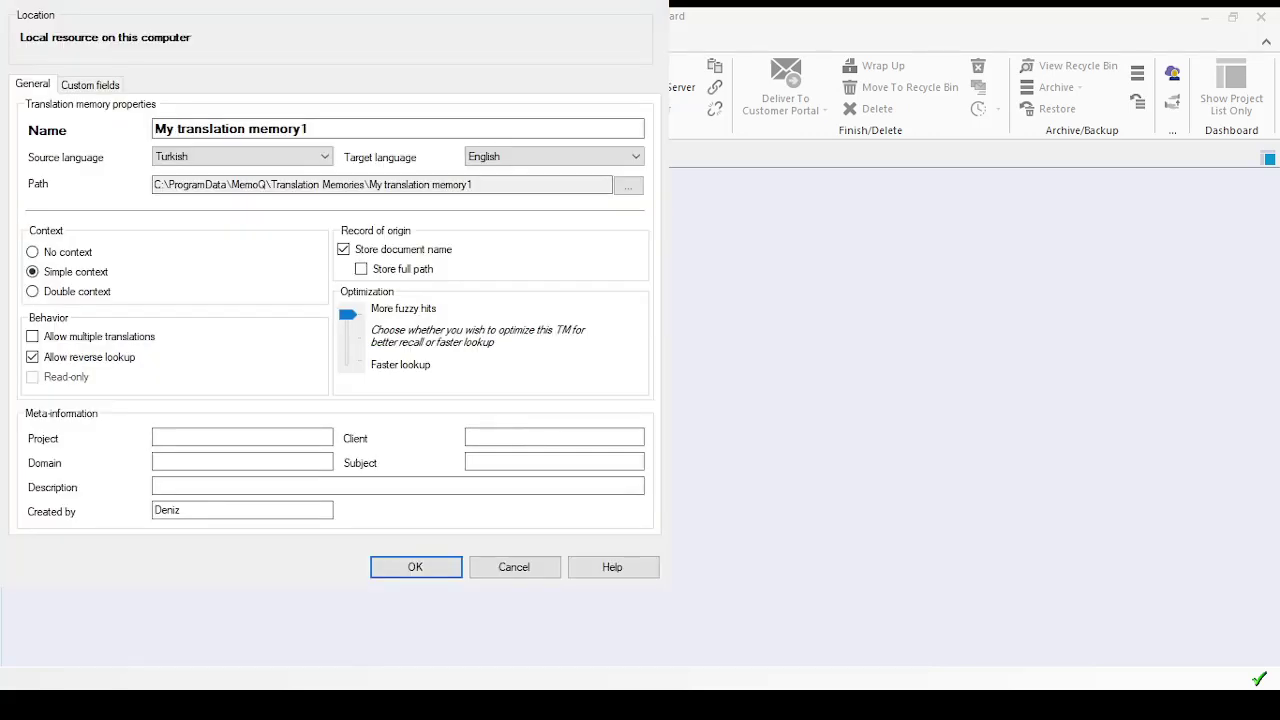
{"action": "key", "text": "ctrl+a"}
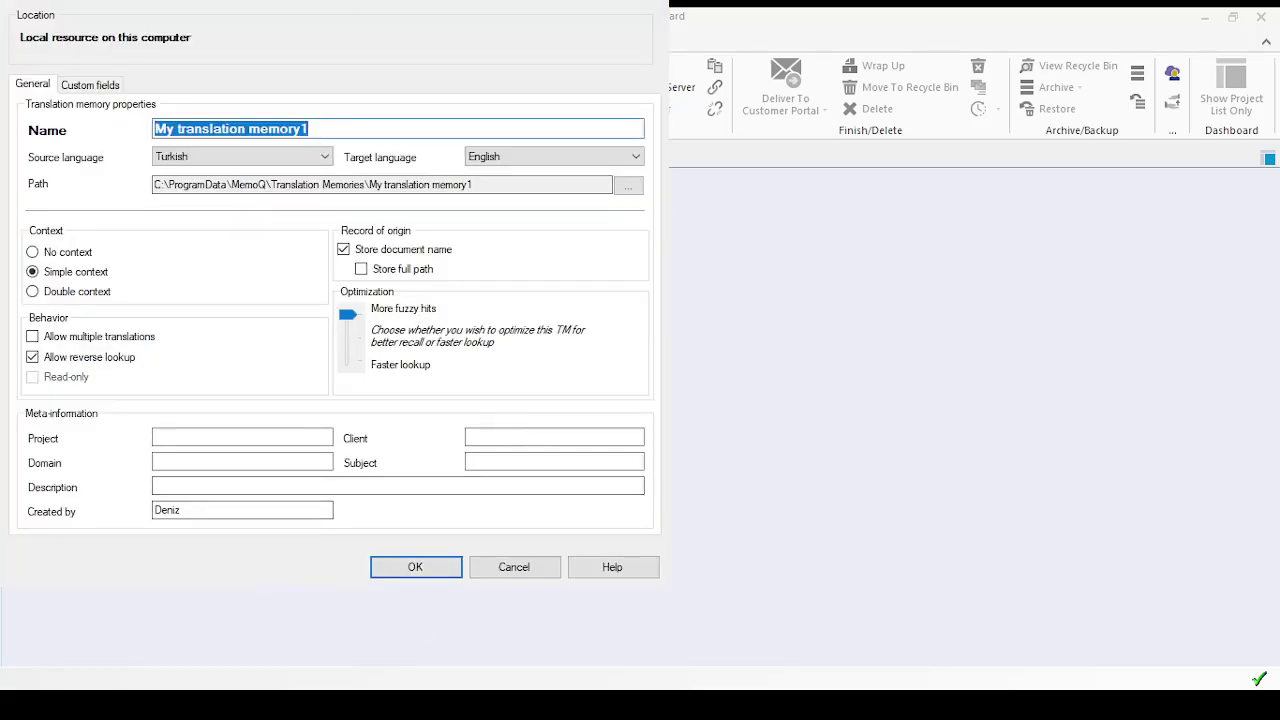
{"action": "left_click", "coordinate": [344, 124]}
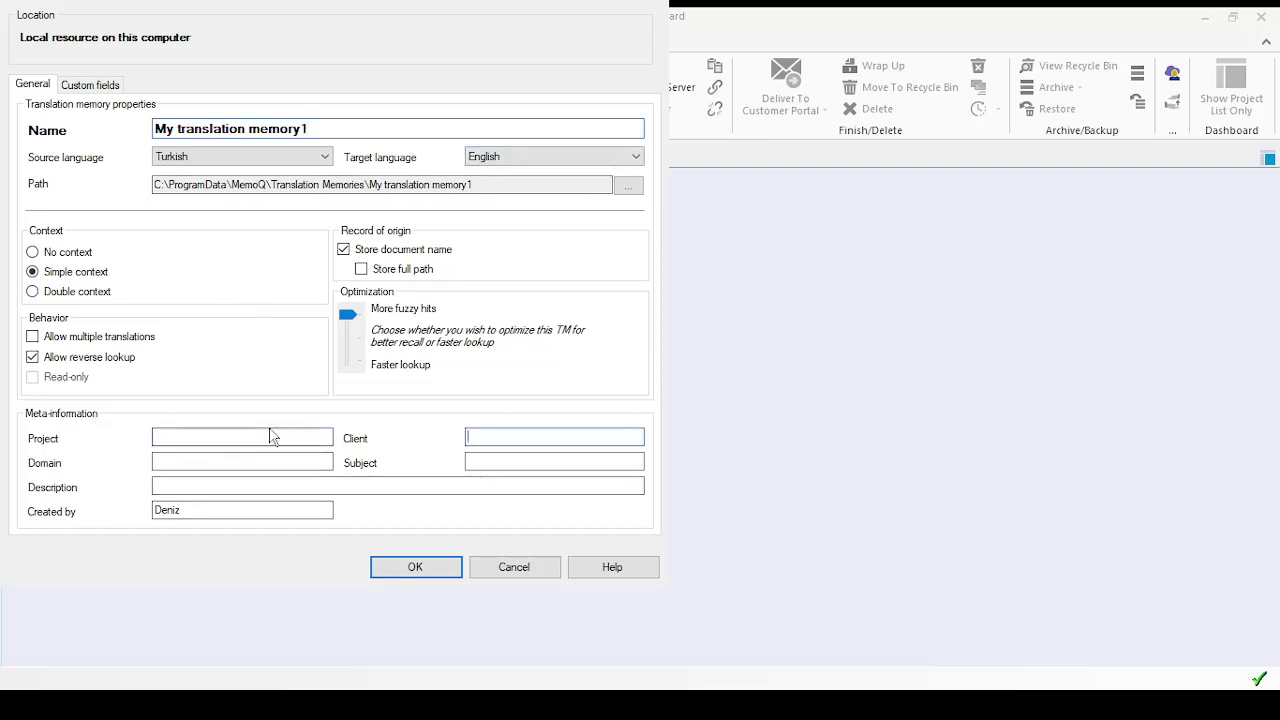
{"action": "left_click", "coordinate": [503, 458]}
{"action": "left_click", "coordinate": [500, 438]}
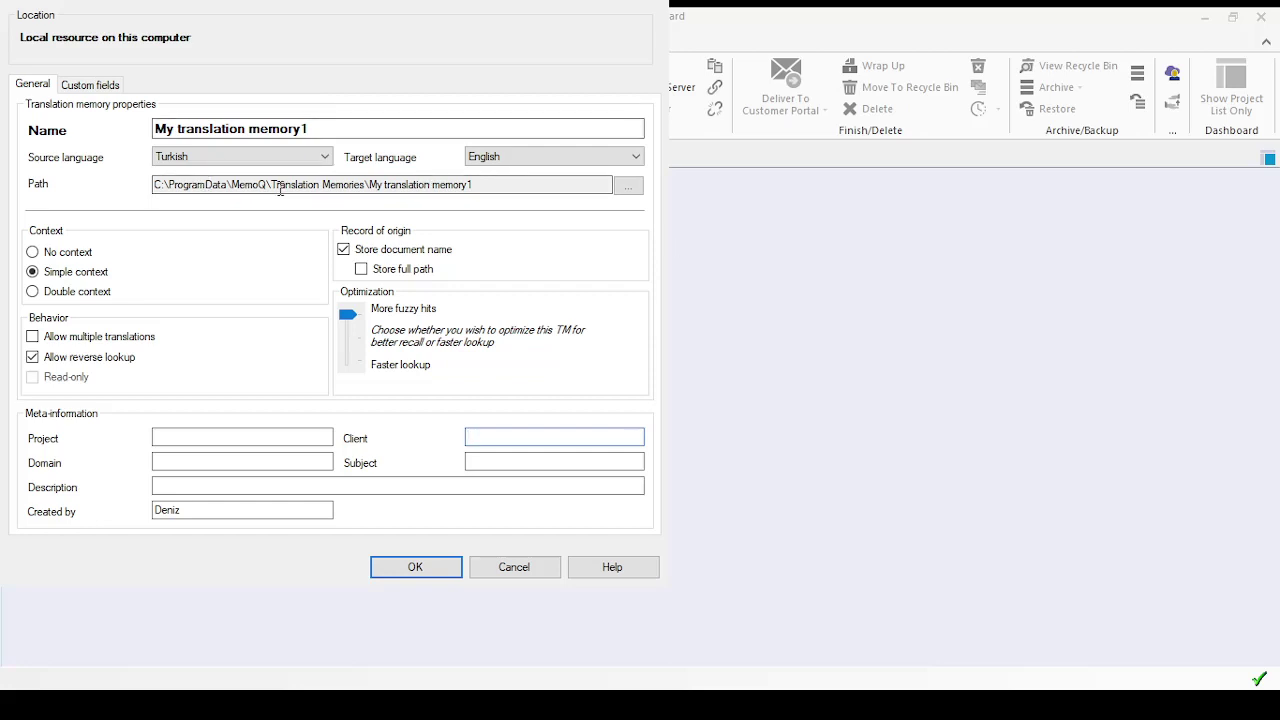
{"action": "left_click_drag", "start_coordinate": [472, 185], "coordinate": [155, 186]}
{"action": "left_click", "coordinate": [482, 185]}
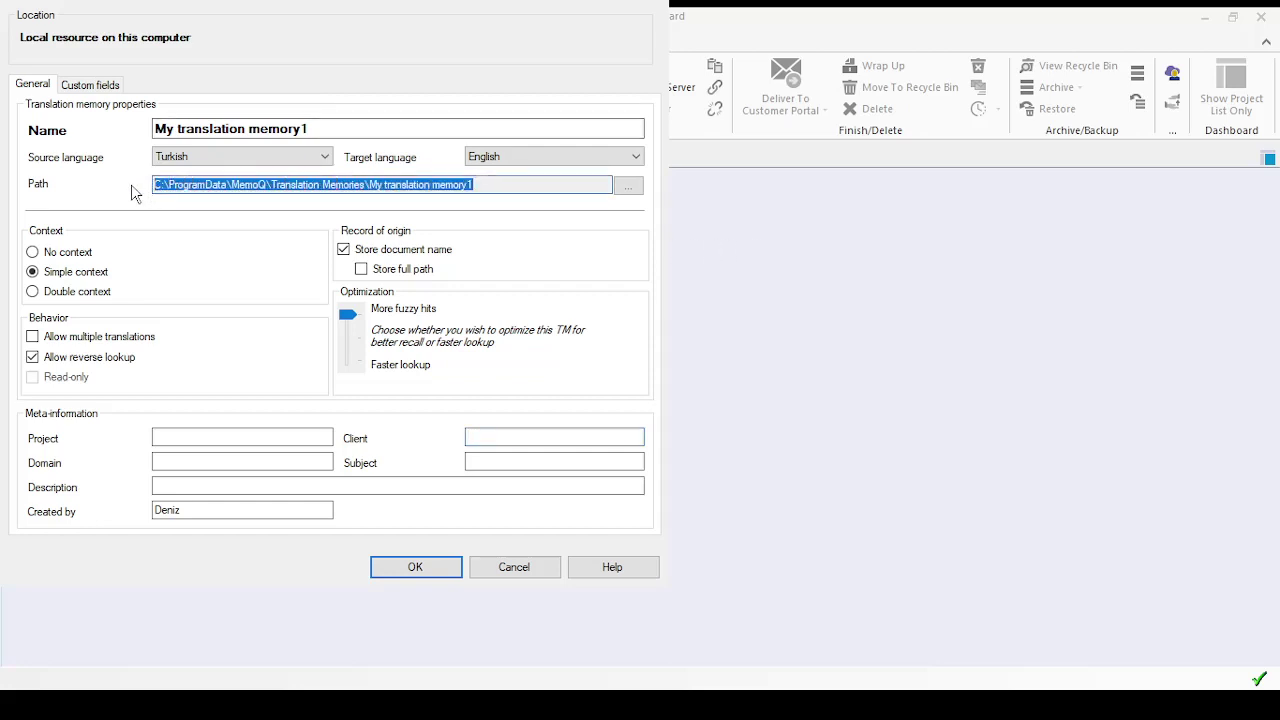
{"action": "left_click", "coordinate": [184, 190]}
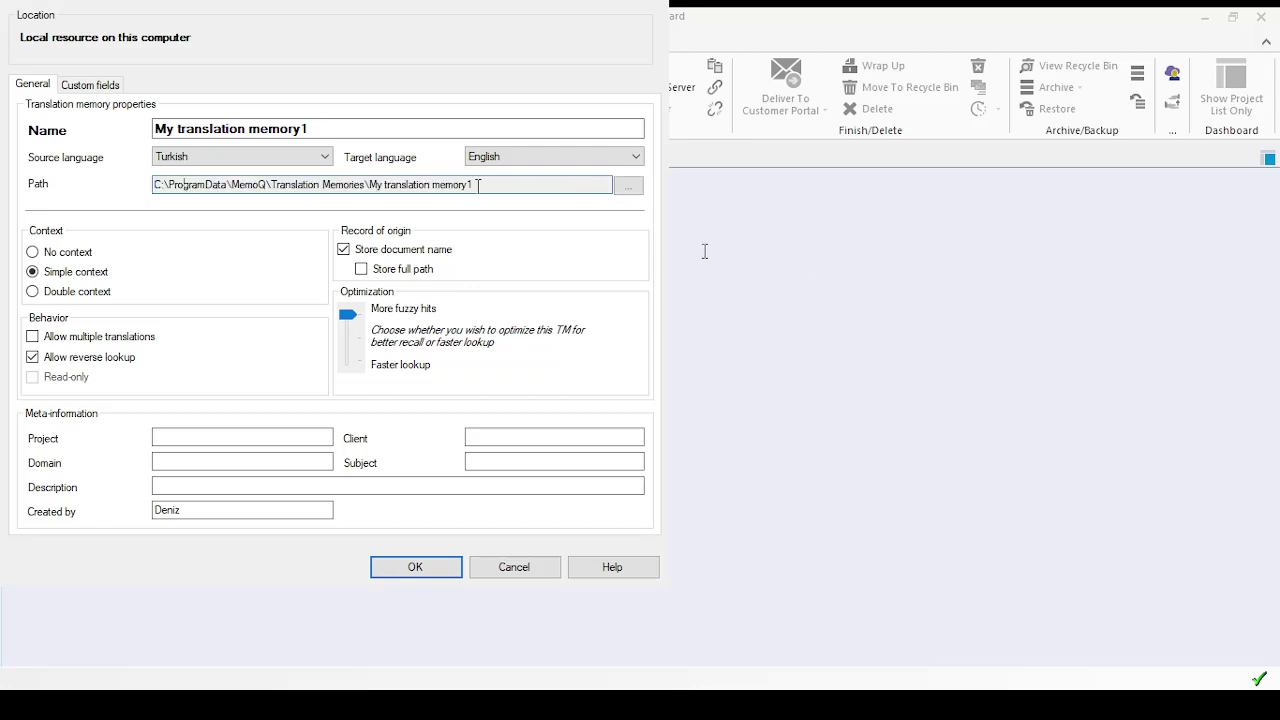
{"action": "left_click", "coordinate": [88, 87]}
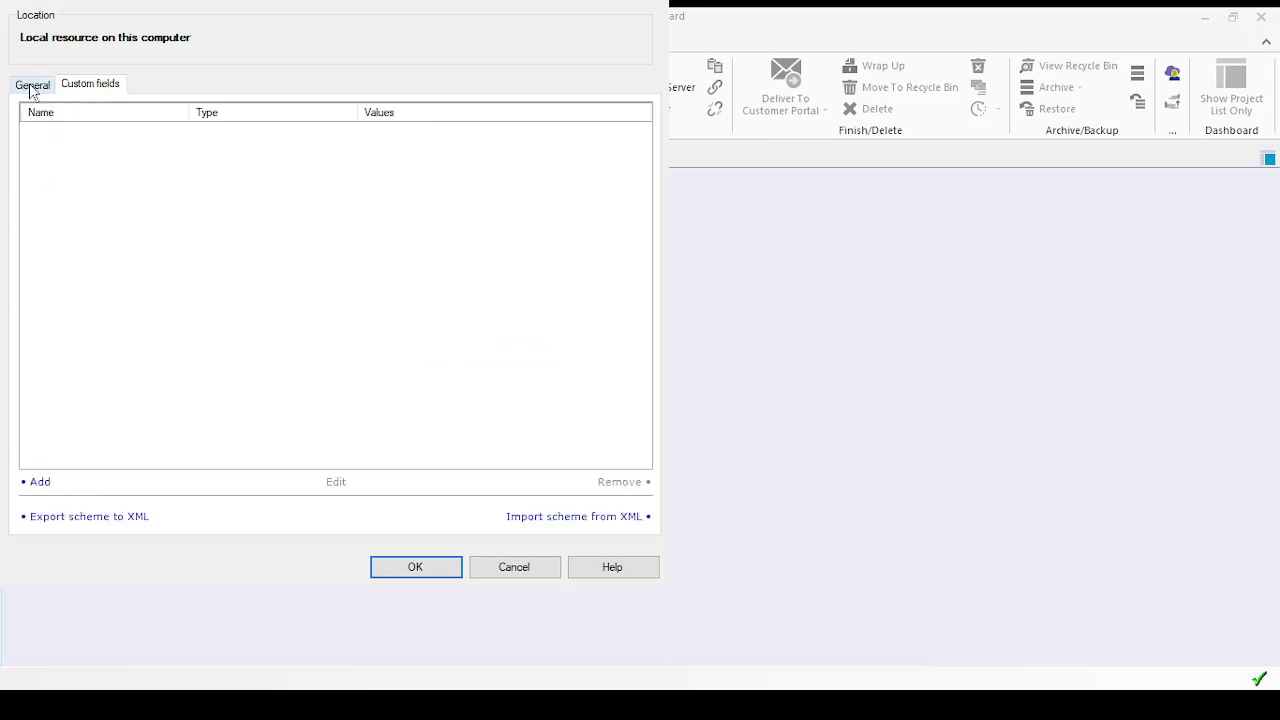
{"action": "left_click", "coordinate": [33, 88]}
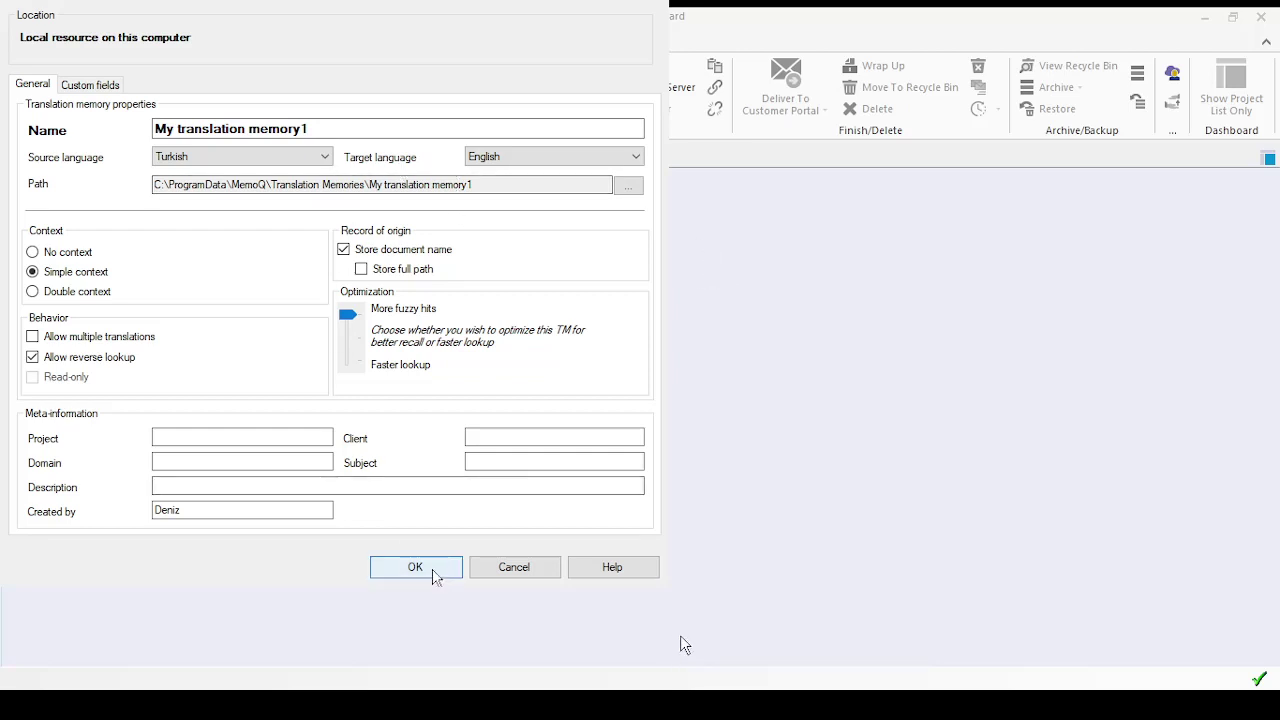
{"action": "left_click", "coordinate": [415, 567]}
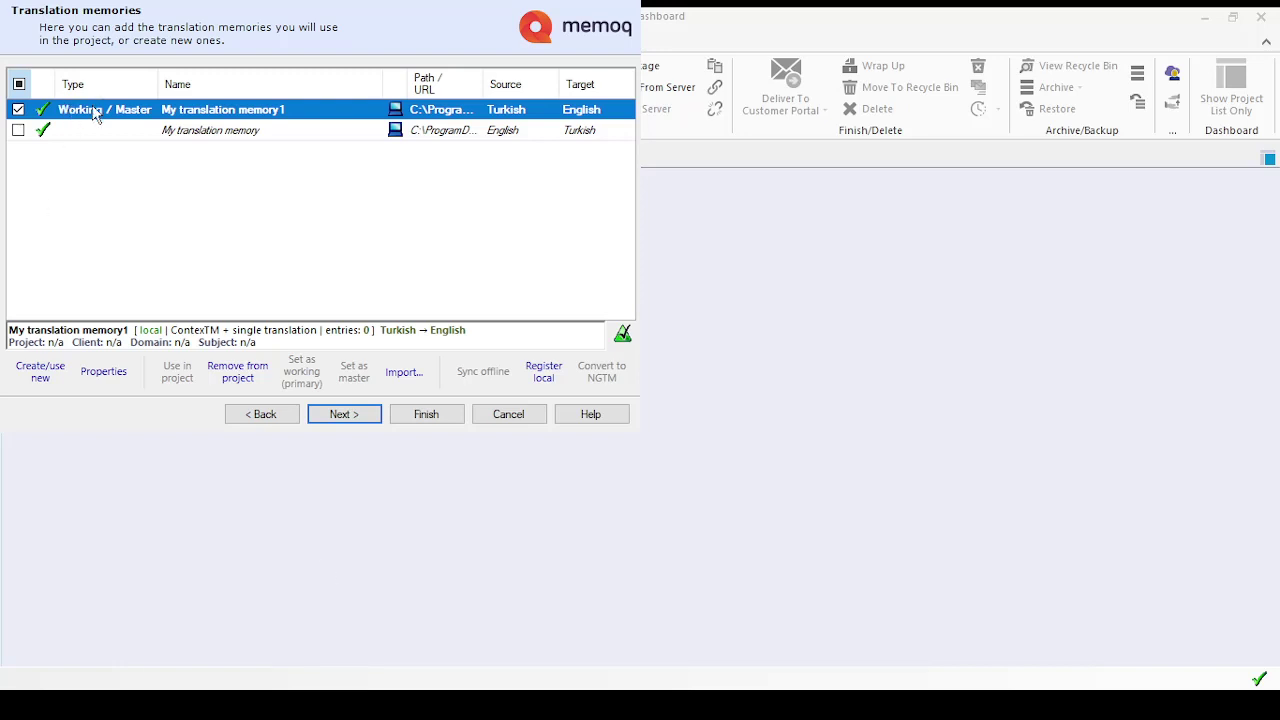
- Add the English-to-Turkish translation memory to the project and remove it again, keeping My translation memory1 selected
{"action": "left_click", "coordinate": [18, 130]}
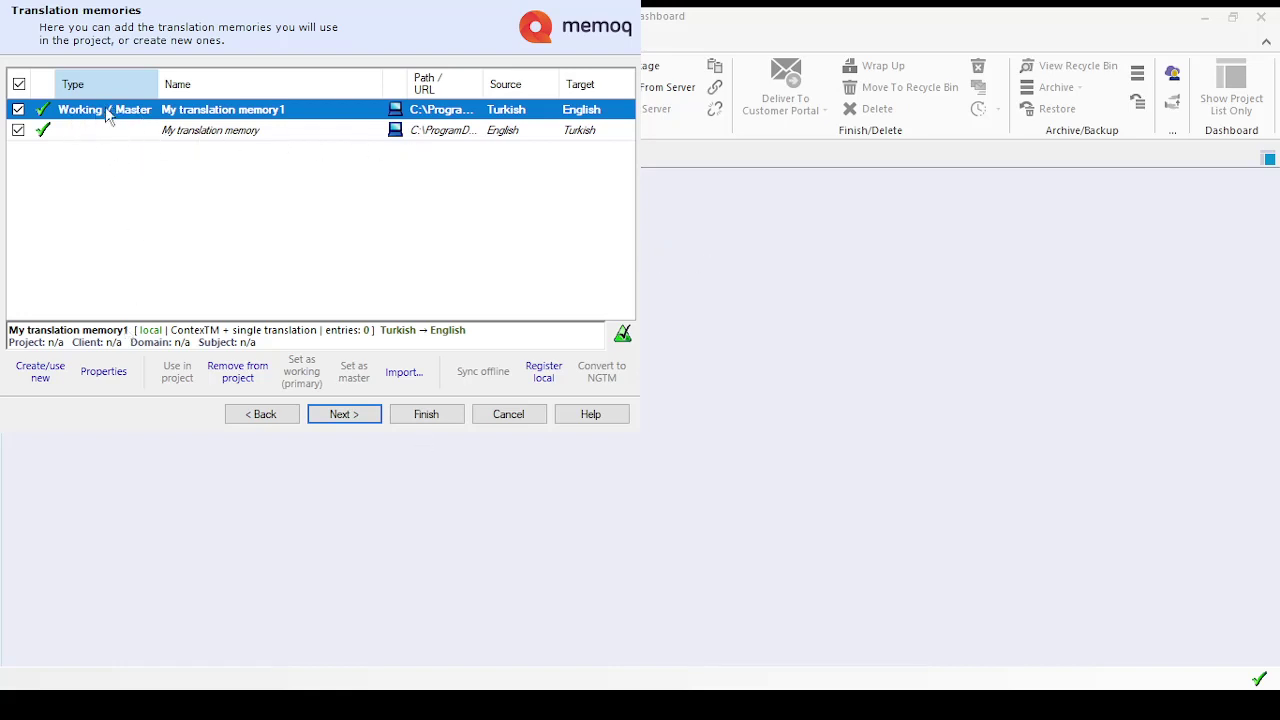
{"action": "left_click", "coordinate": [26, 132]}
{"action": "key", "text": "space"}
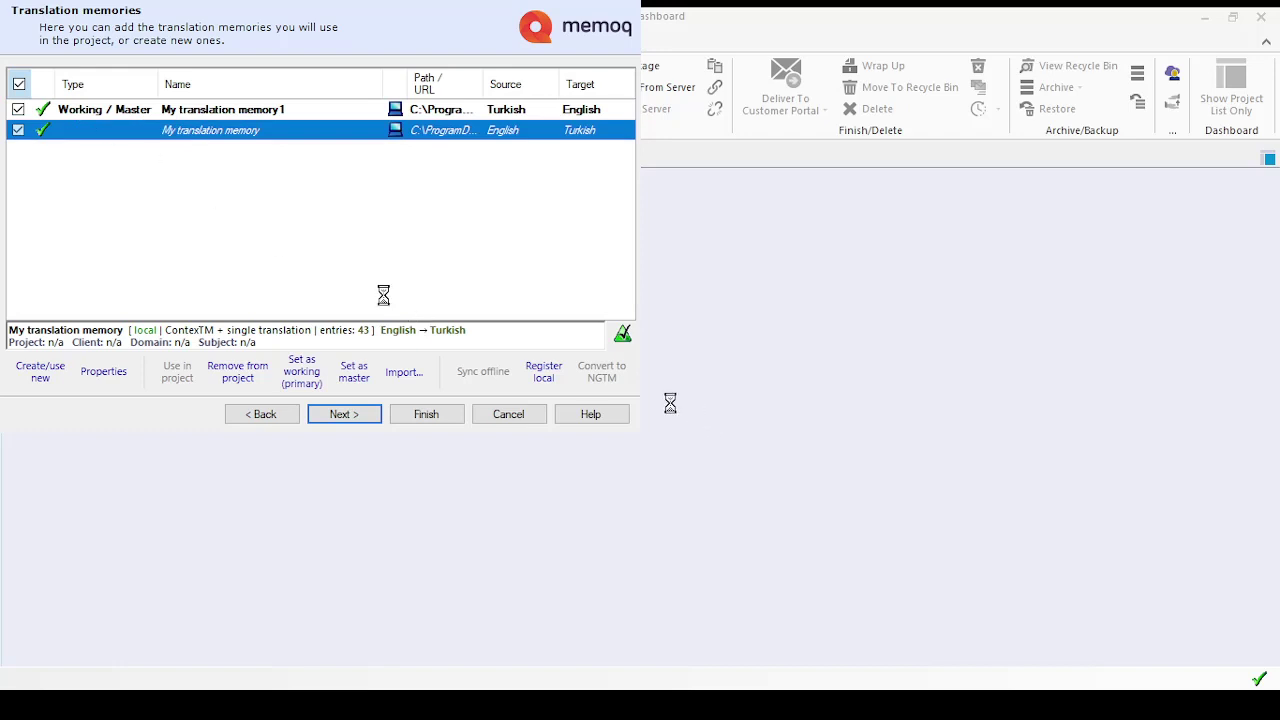
{"action": "left_click", "coordinate": [116, 112]}
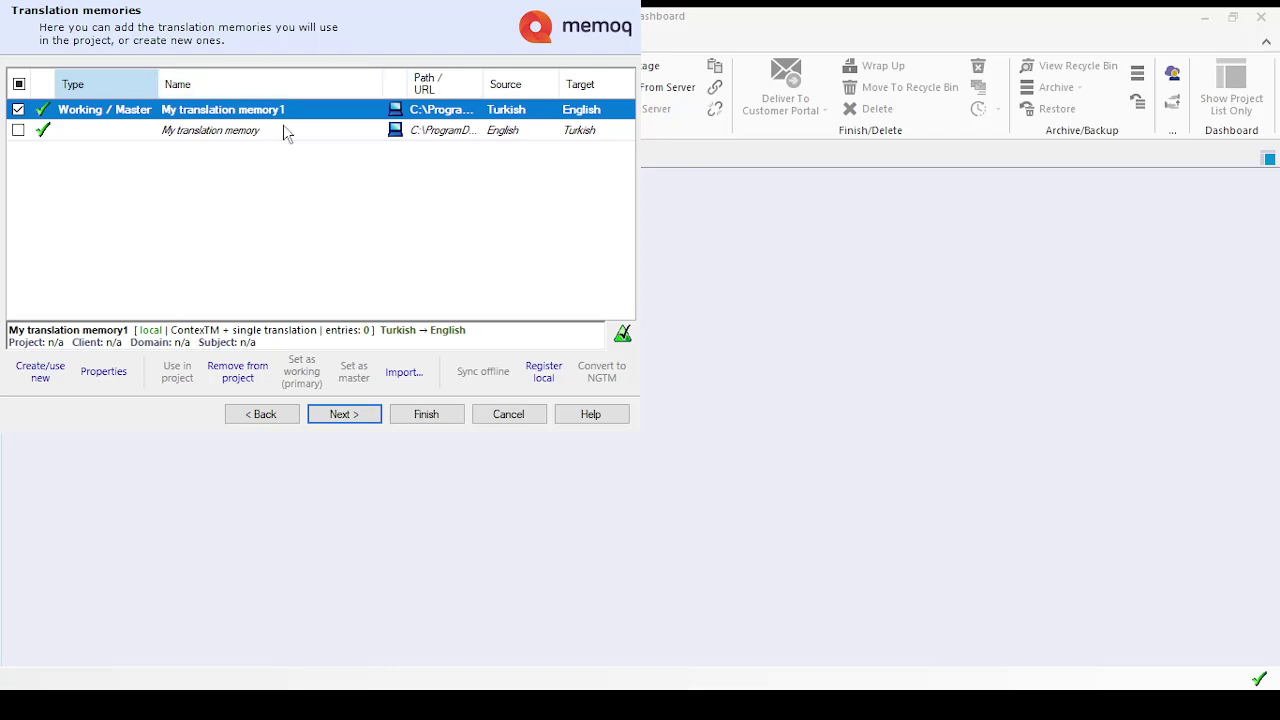
- Complete the remaining wizard pages to create the Video Denemesi project and go to its term bases
{"action": "left_click", "coordinate": [350, 416]}
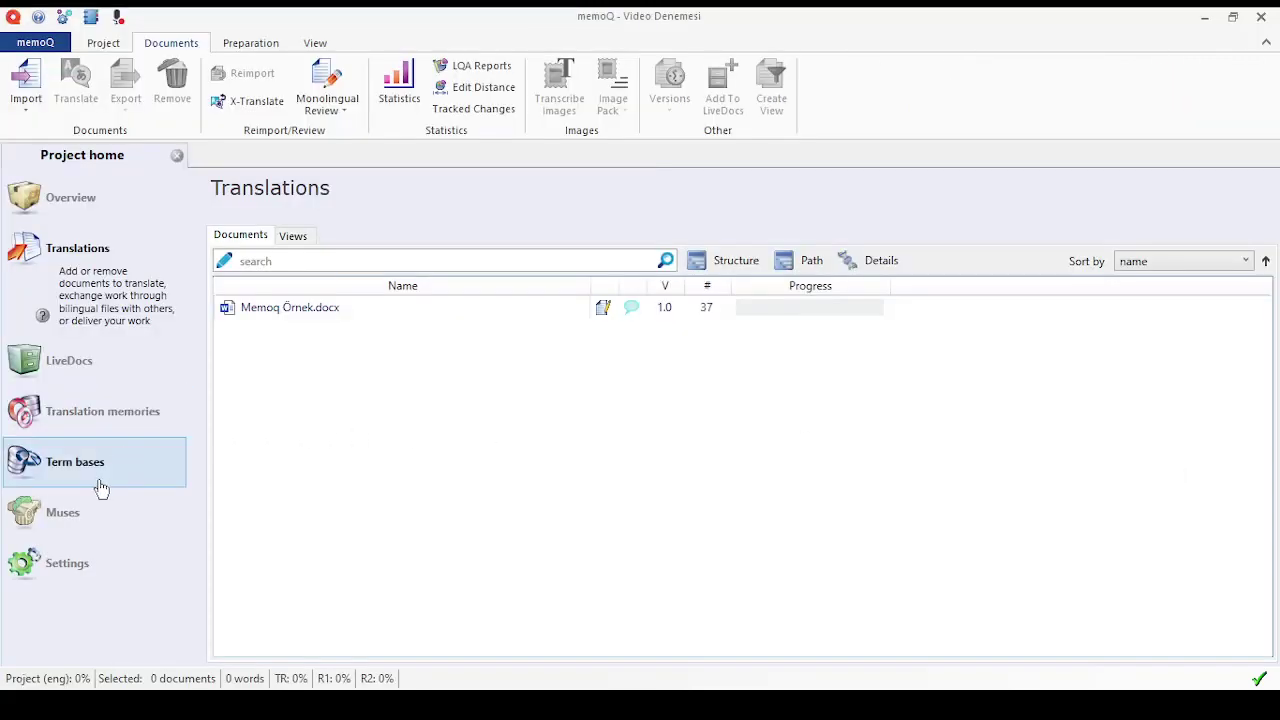
{"action": "left_click", "coordinate": [99, 477]}
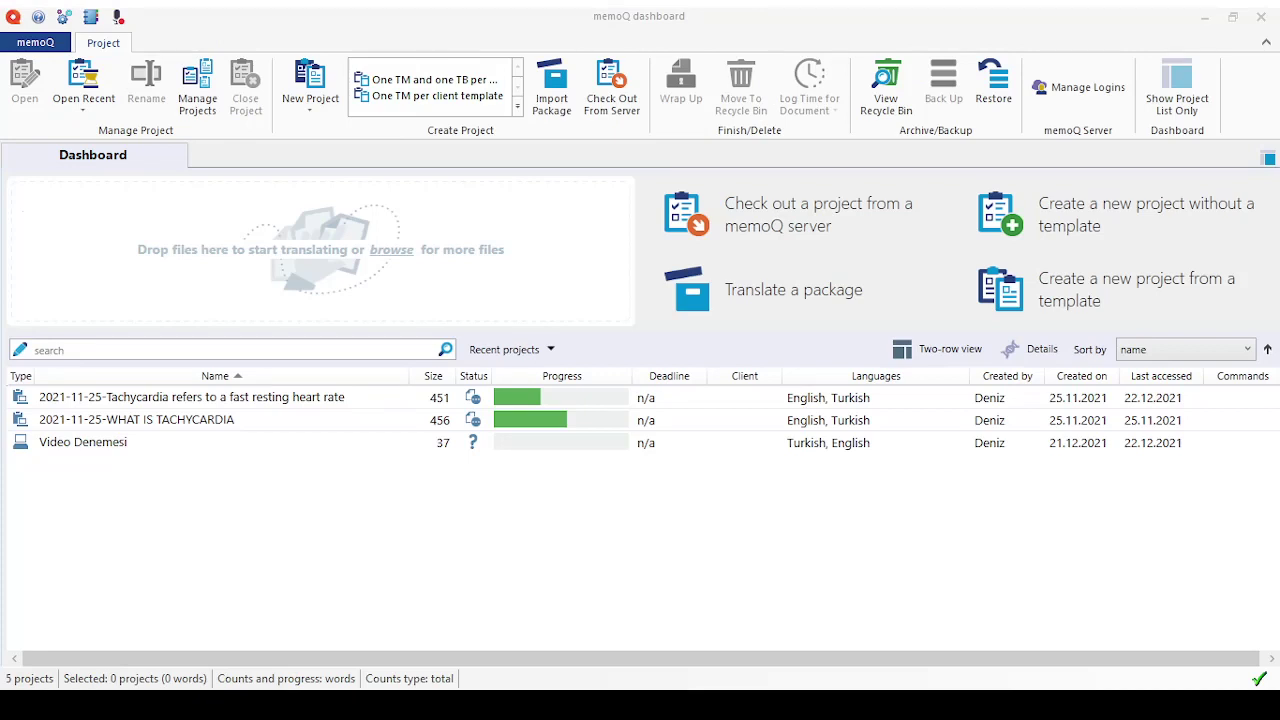
- Reopen the Video Denemesi project from the project list and open Memoq Örnek.docx for translation
{"action": "left_click", "coordinate": [1168, 539]}
{"action": "left_click", "coordinate": [71, 451]}
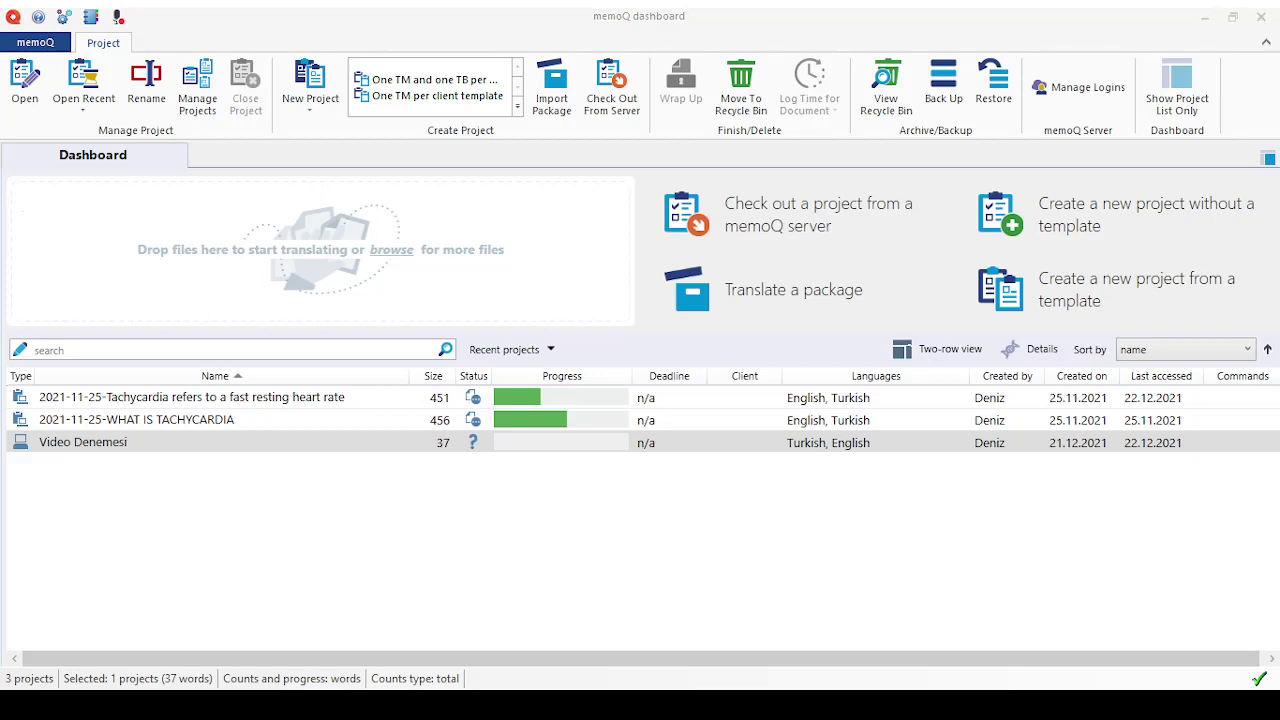
{"action": "double_click", "coordinate": [159, 446]}
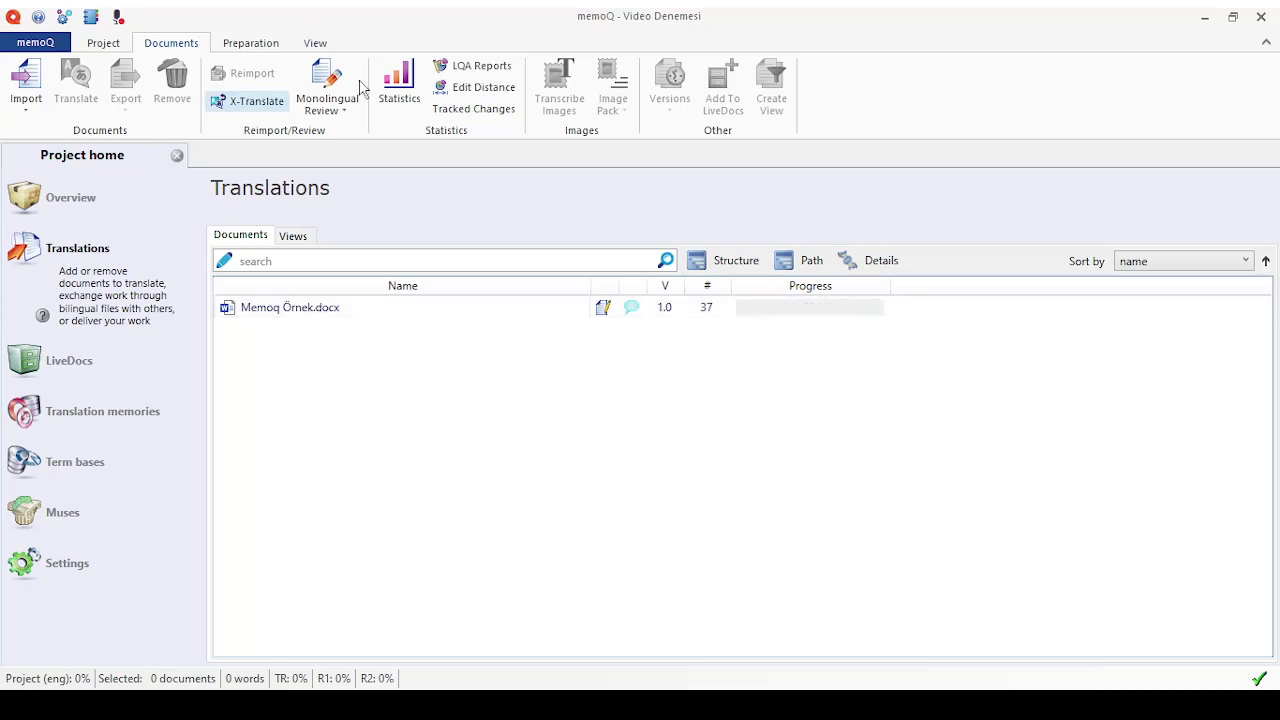
{"action": "left_click", "coordinate": [308, 310]}
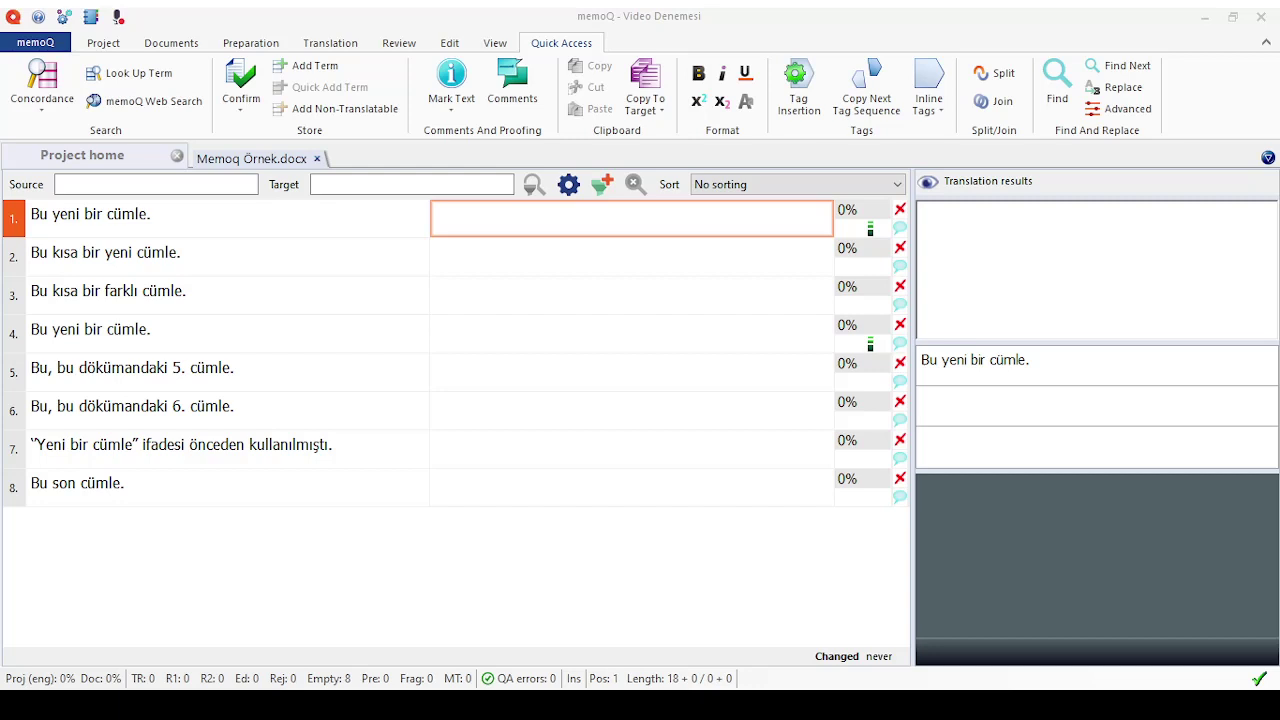
- Examine the source sentence and the empty target cell of segment 1
{"action": "left_click", "coordinate": [100, 218]}
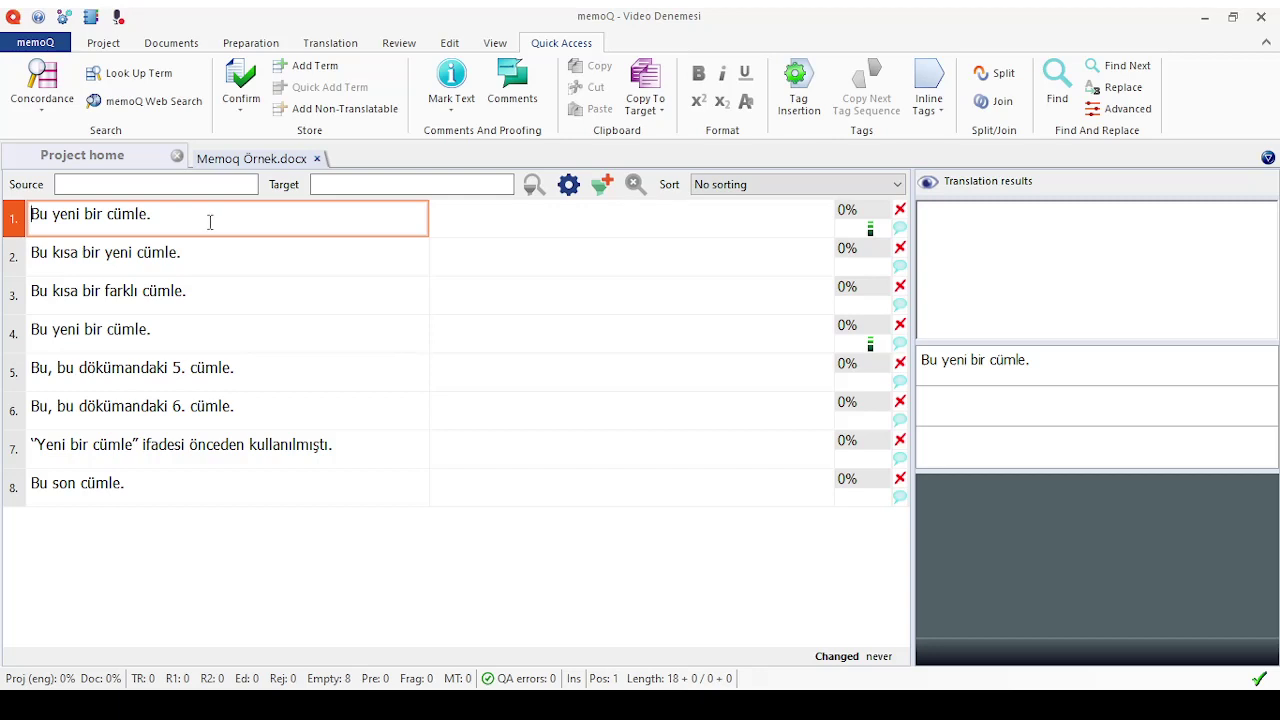
{"action": "left_click", "coordinate": [574, 218]}
{"action": "left_click", "coordinate": [420, 218]}
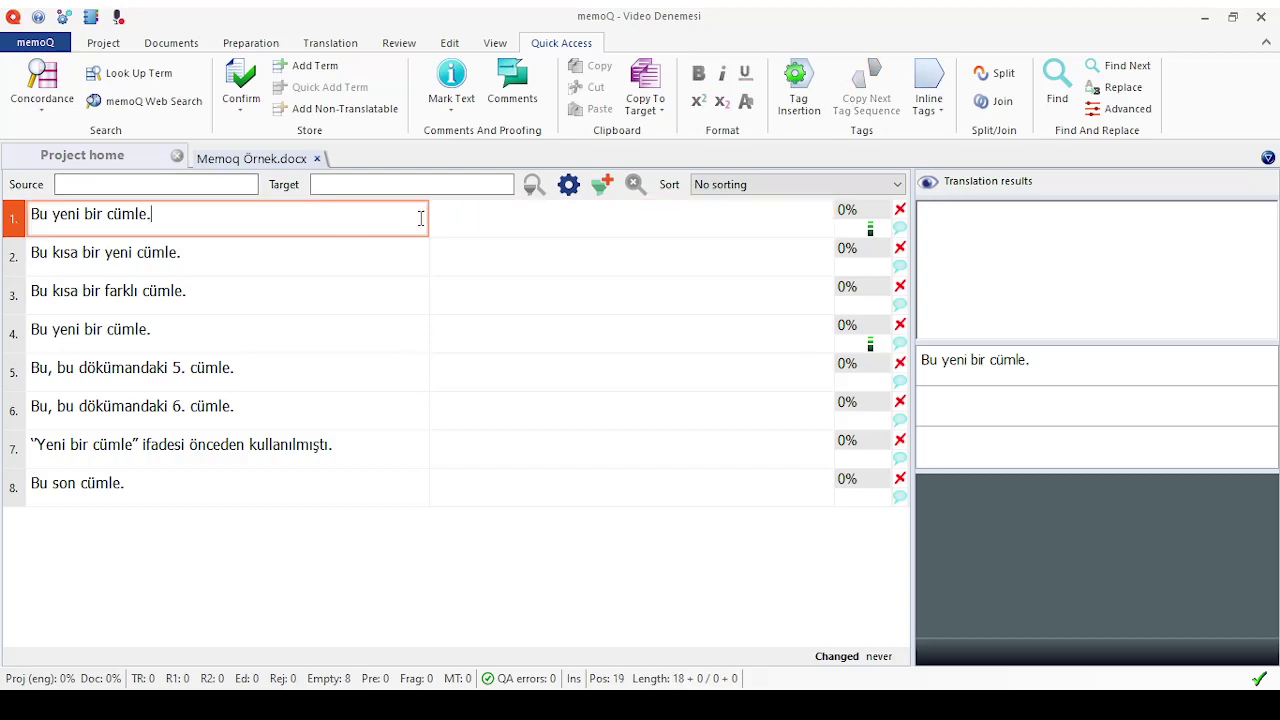
{"action": "left_click", "coordinate": [509, 206]}
{"action": "key", "text": "Tab"}
{"action": "key", "text": "Tab"}
{"action": "left_click", "coordinate": [323, 218]}
{"action": "left_click_drag", "start_coordinate": [188, 218], "coordinate": [19, 233]}
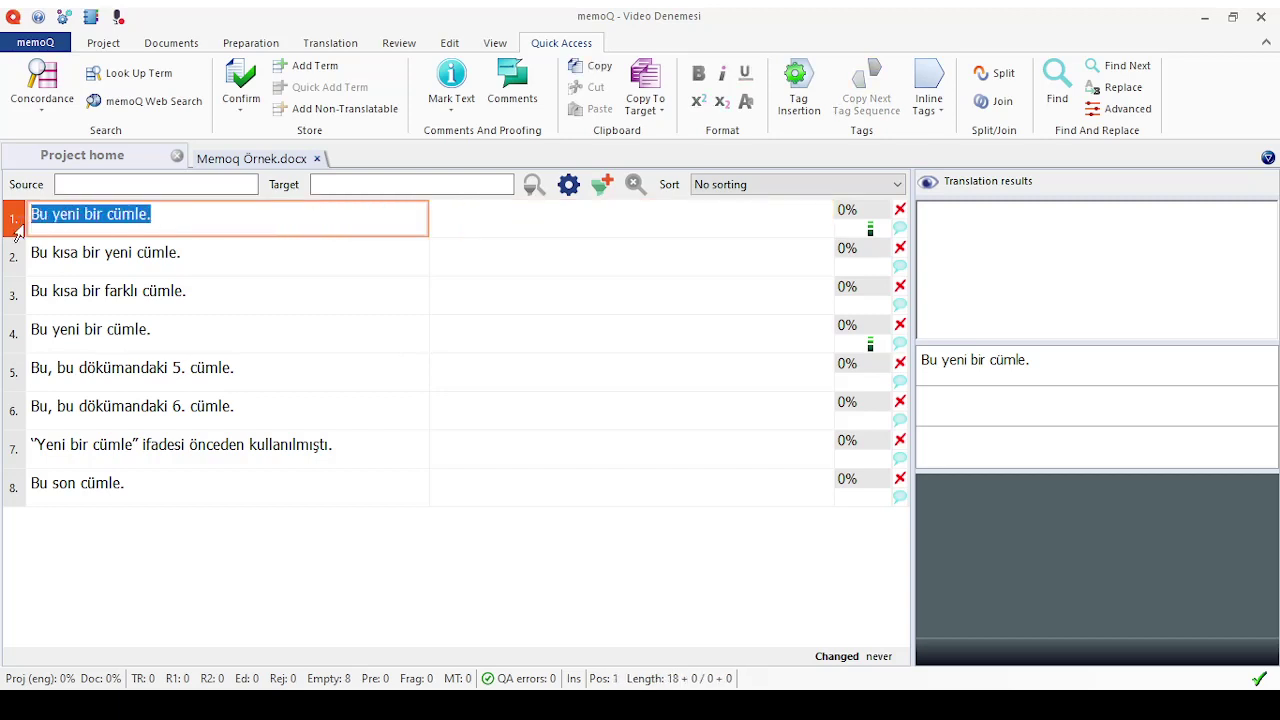
- Examine how the source text is divided into separate sentences across segments 1 to 5
{"action": "left_click", "coordinate": [178, 220]}
{"action": "left_click_drag", "start_coordinate": [209, 251], "coordinate": [33, 256]}
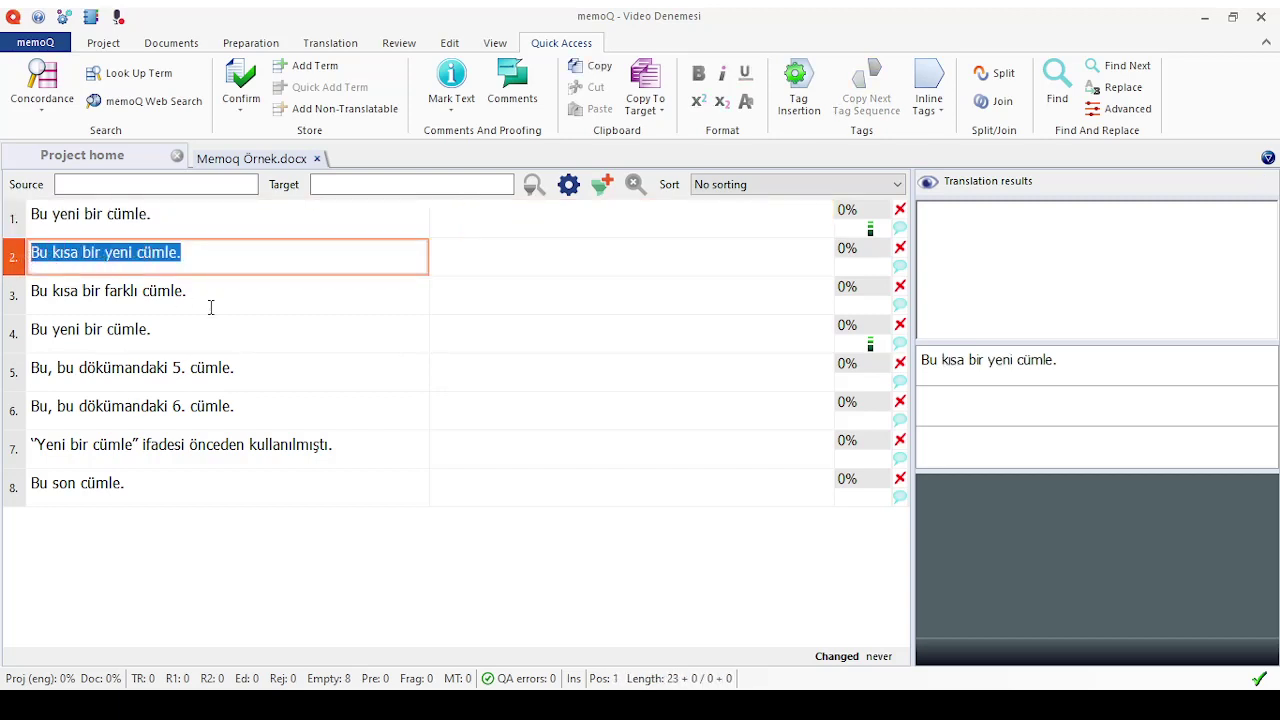
{"action": "left_click_drag", "start_coordinate": [211, 307], "coordinate": [30, 300]}
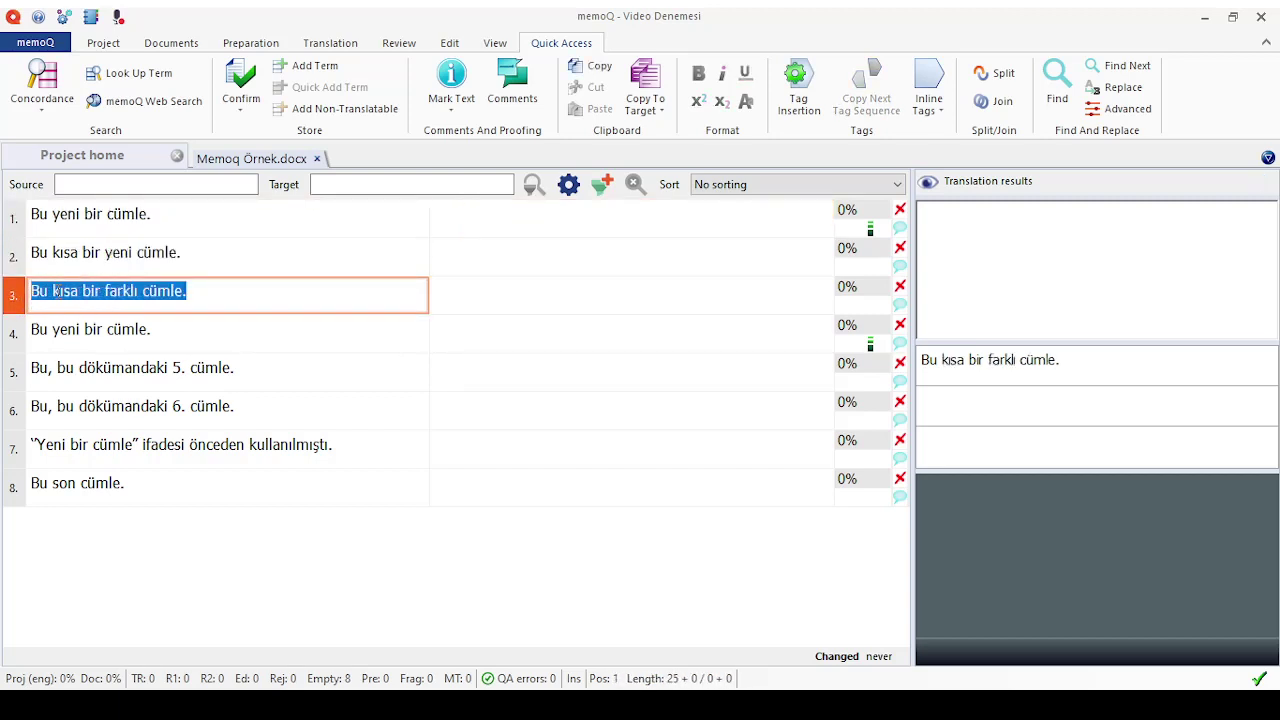
{"action": "left_click_drag", "start_coordinate": [176, 329], "coordinate": [30, 330]}
{"action": "left_click", "coordinate": [170, 331]}
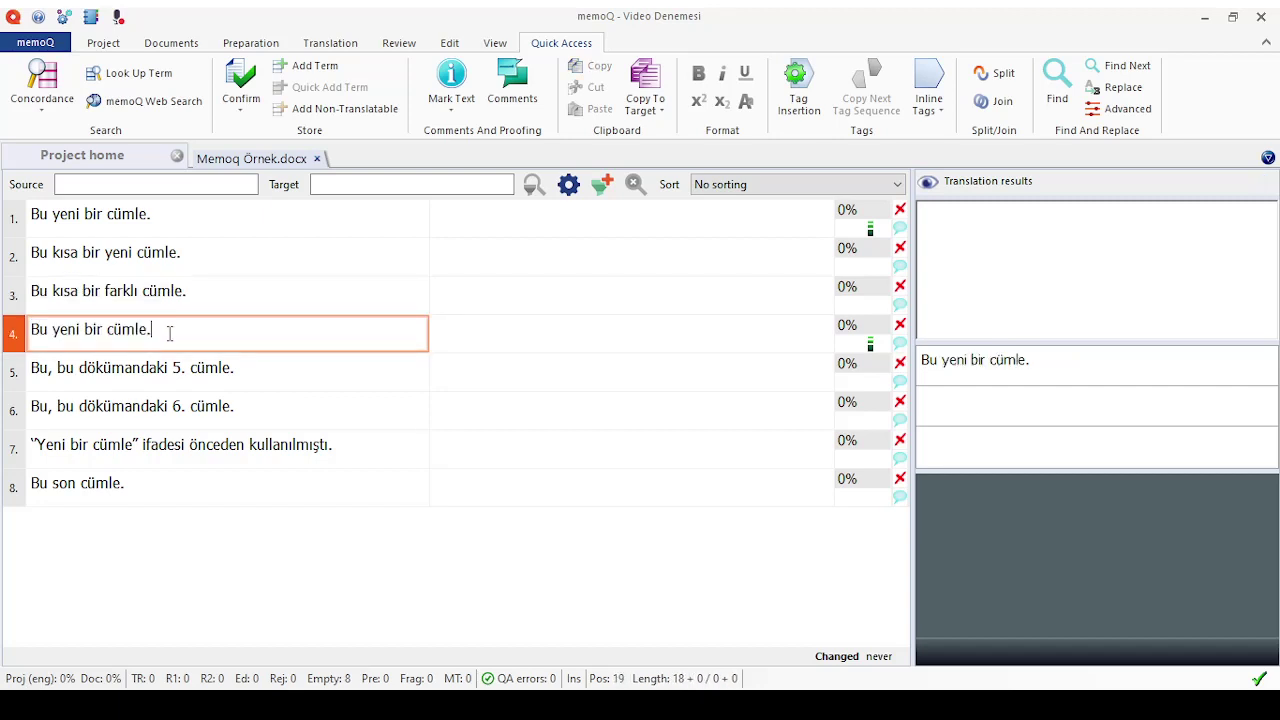
{"action": "left_click_drag", "start_coordinate": [246, 367], "coordinate": [30, 370]}
{"action": "left_click", "coordinate": [246, 370]}
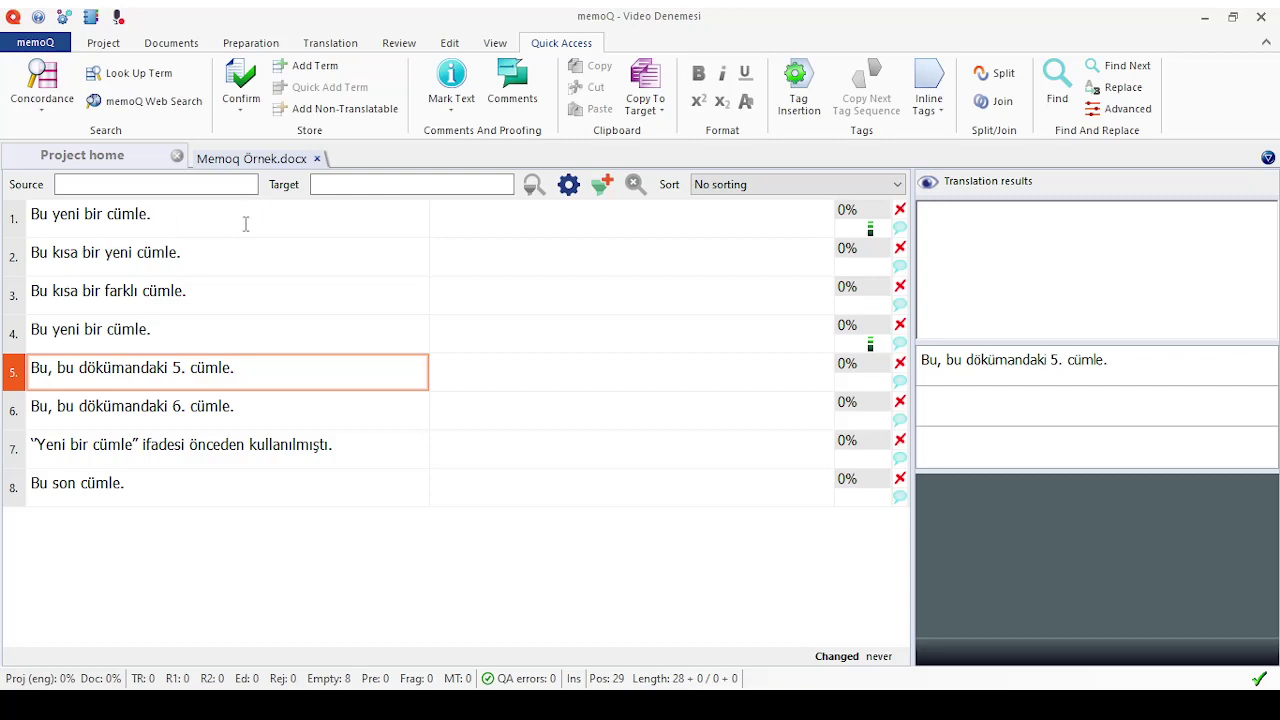
{"action": "left_click_drag", "start_coordinate": [181, 218], "coordinate": [32, 216]}
{"action": "left_click_drag", "start_coordinate": [220, 254], "coordinate": [28, 252]}
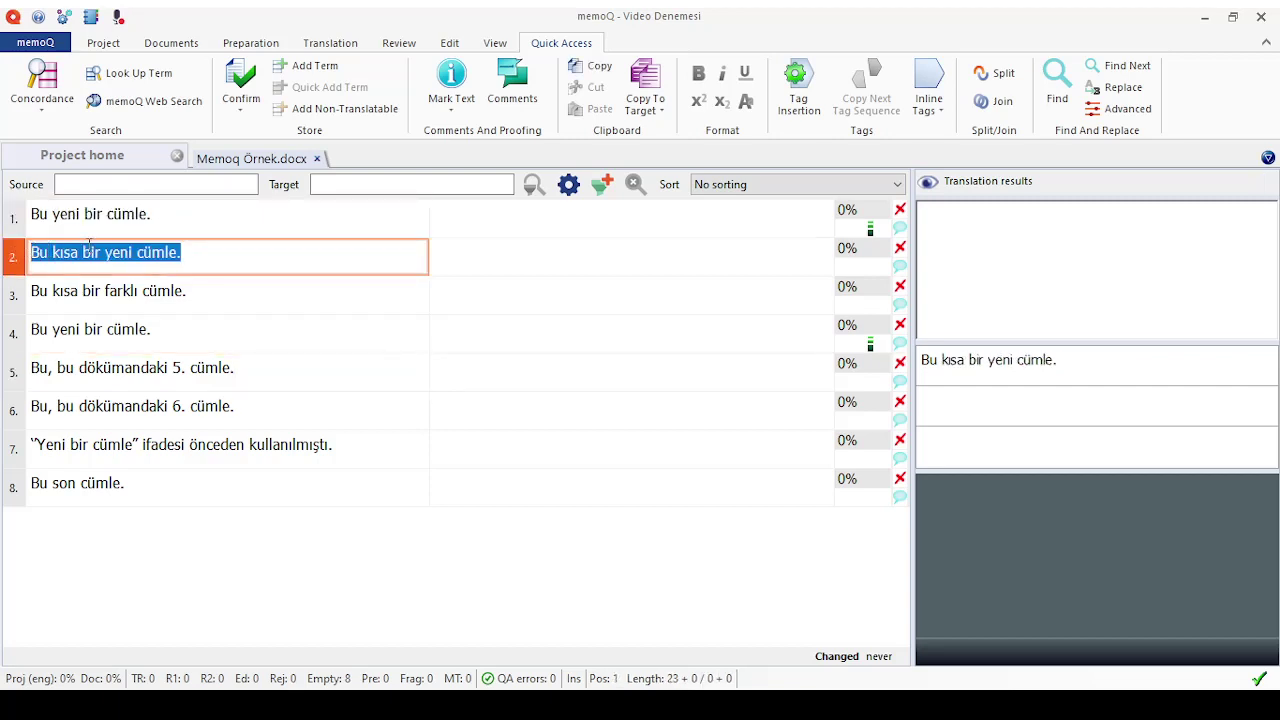
{"action": "left_click", "coordinate": [163, 217]}
{"action": "left_click", "coordinate": [477, 222]}
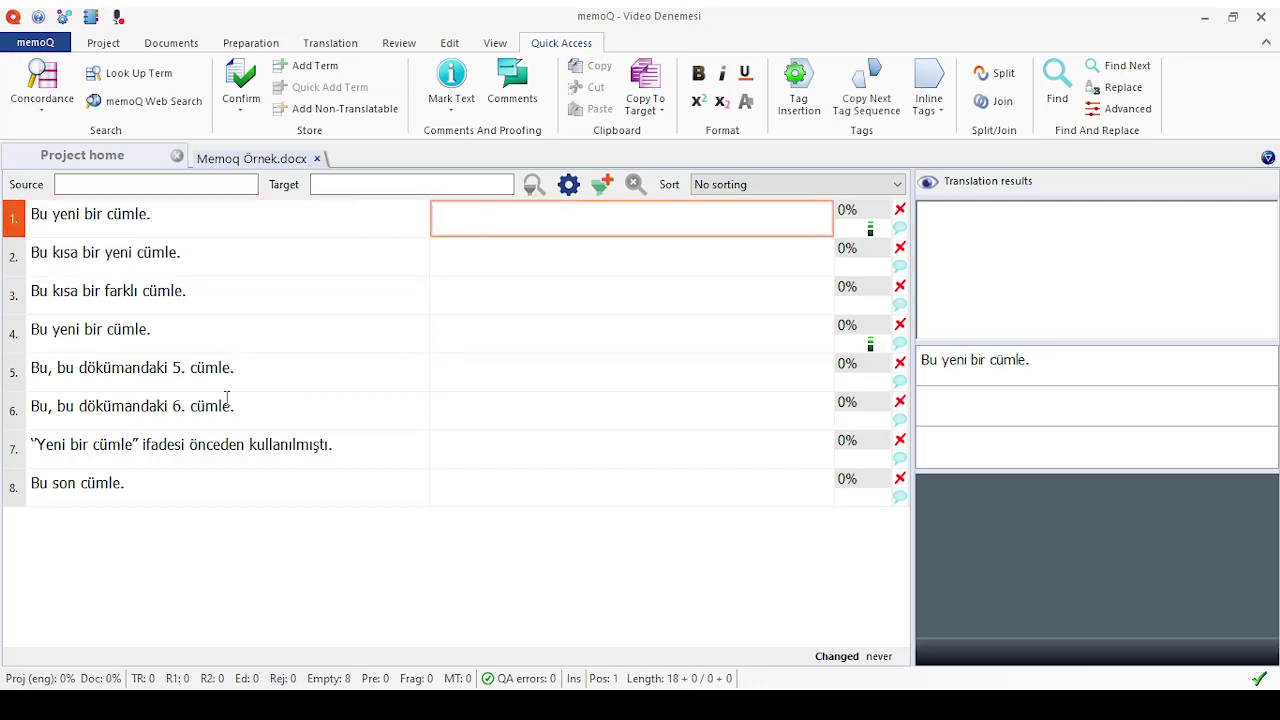
{"action": "left_click", "coordinate": [171, 230]}
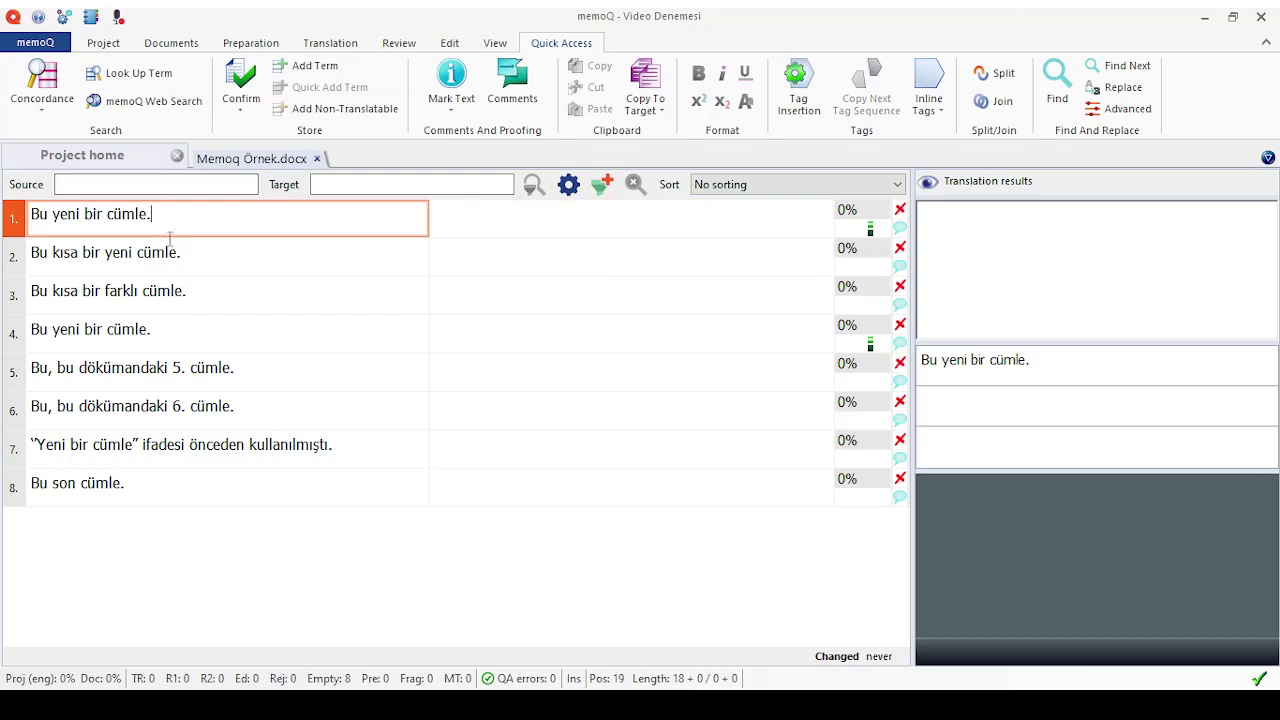
{"action": "left_click", "coordinate": [216, 261]}
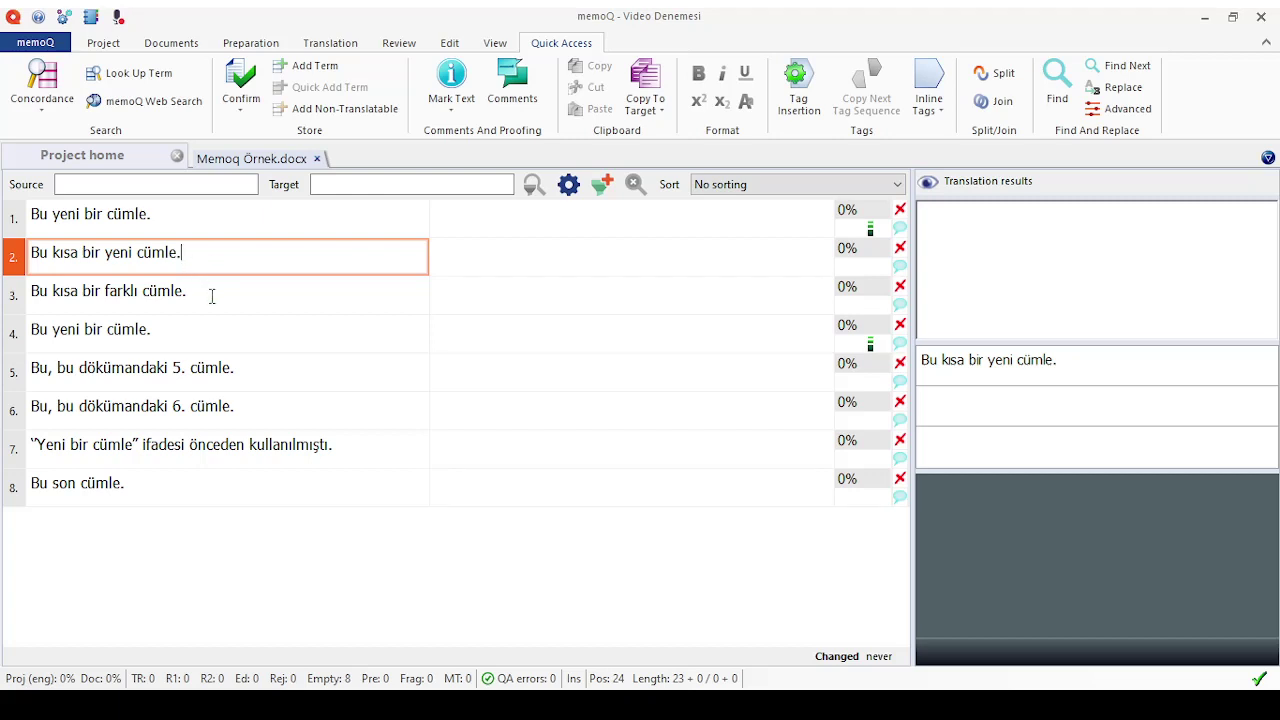
- Join segment 3, "Bu kısa bir farklı cümle.", with the segment that follows it
{"action": "left_click", "coordinate": [212, 296]}
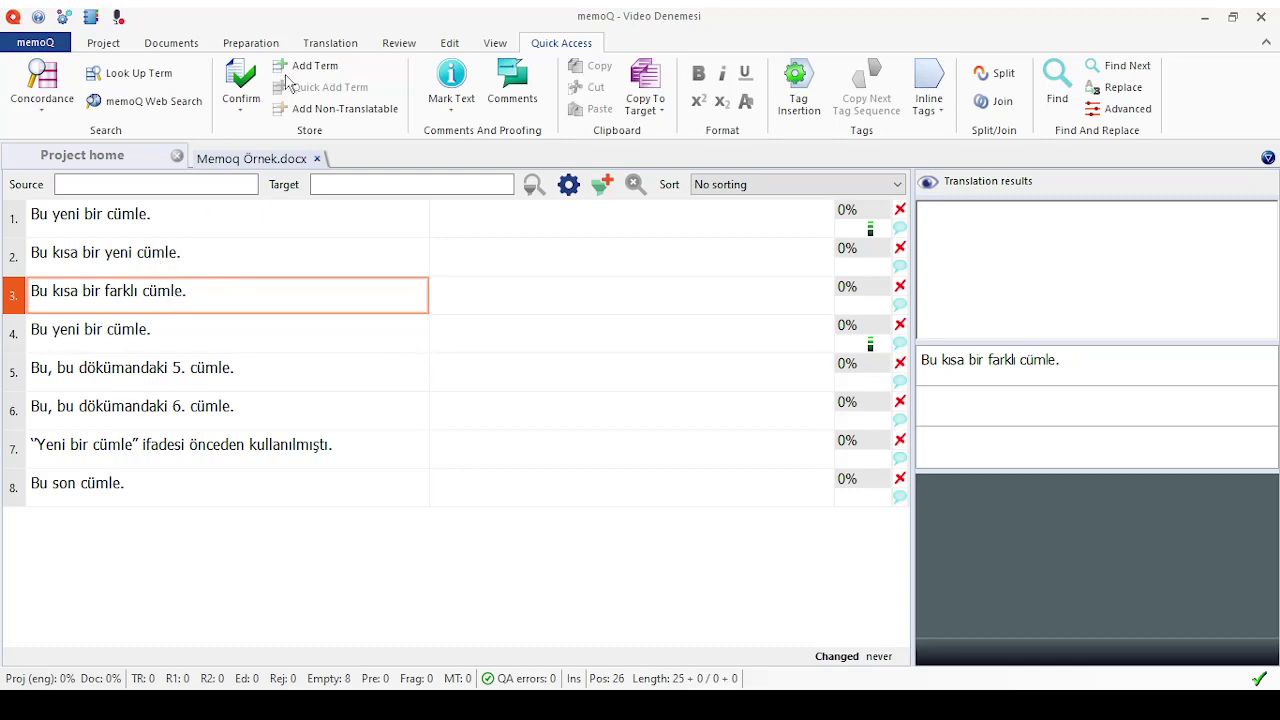
{"action": "key", "text": "ctrl+j"}
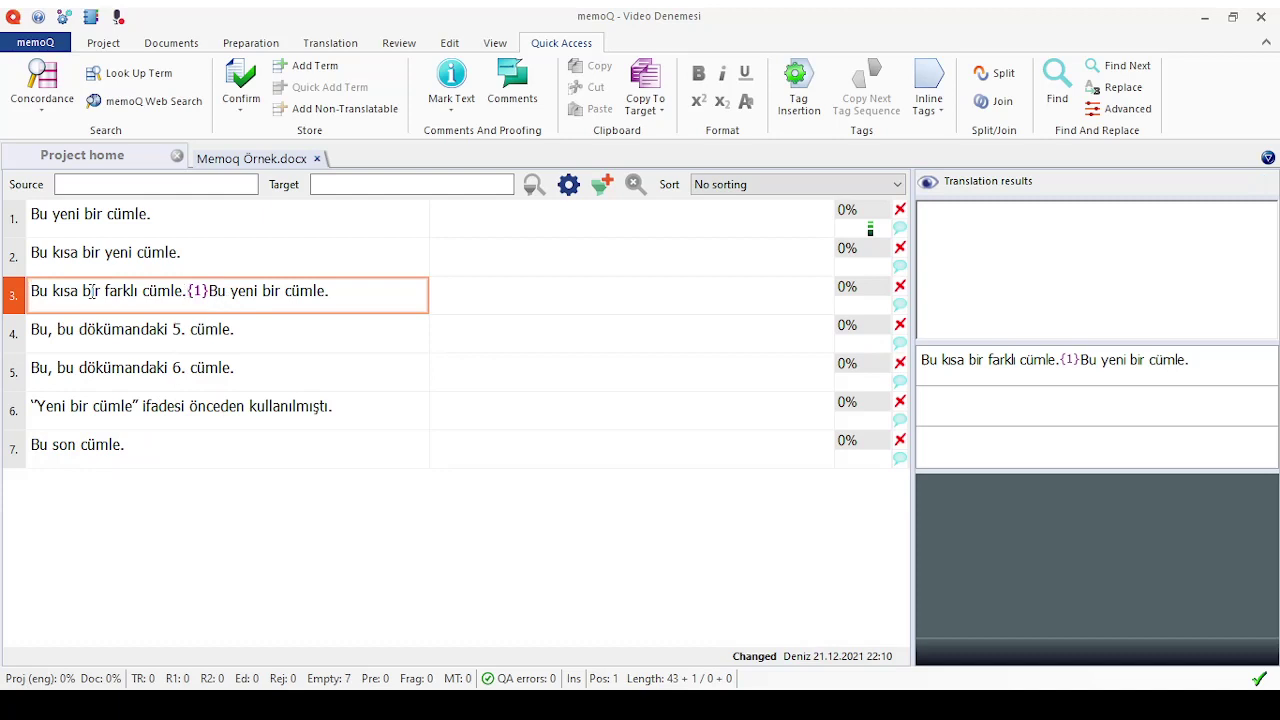
{"action": "left_click_drag", "start_coordinate": [31, 291], "coordinate": [363, 297]}
{"action": "left_click", "coordinate": [366, 295]}
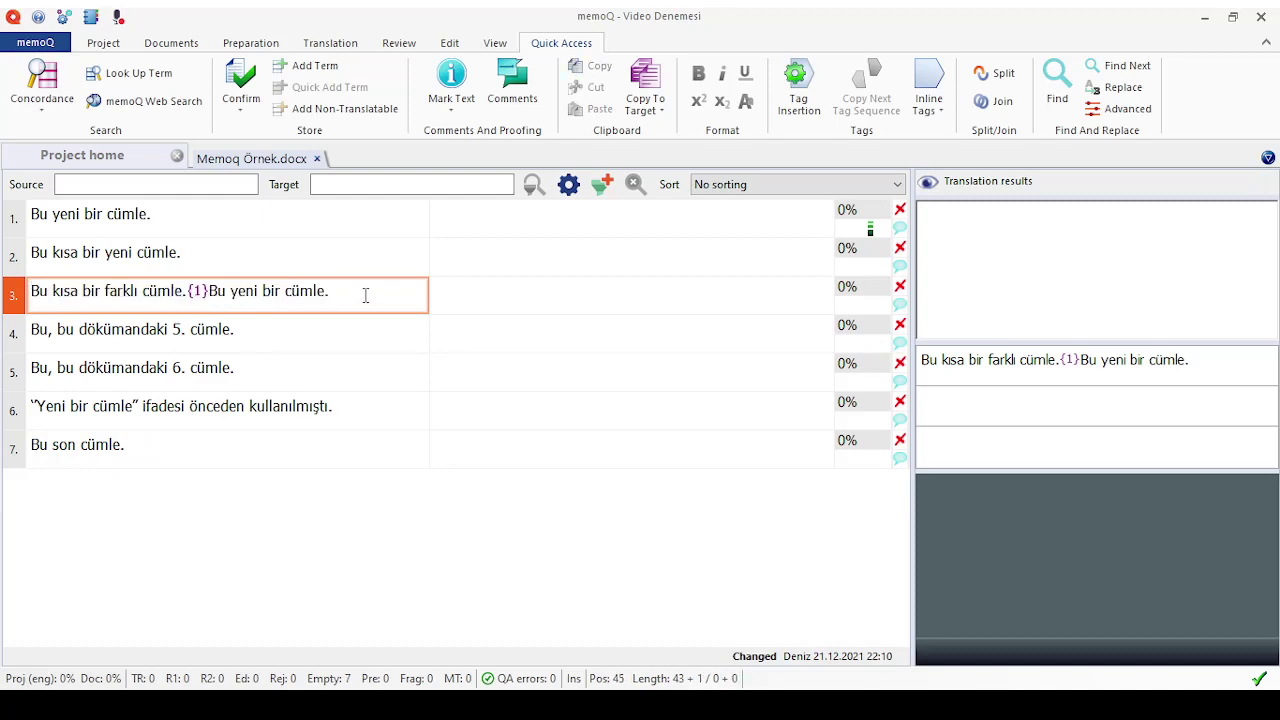
- Examine the inline tag and the two sentences around it in the joined segment 3
{"action": "double_click", "coordinate": [190, 291]}
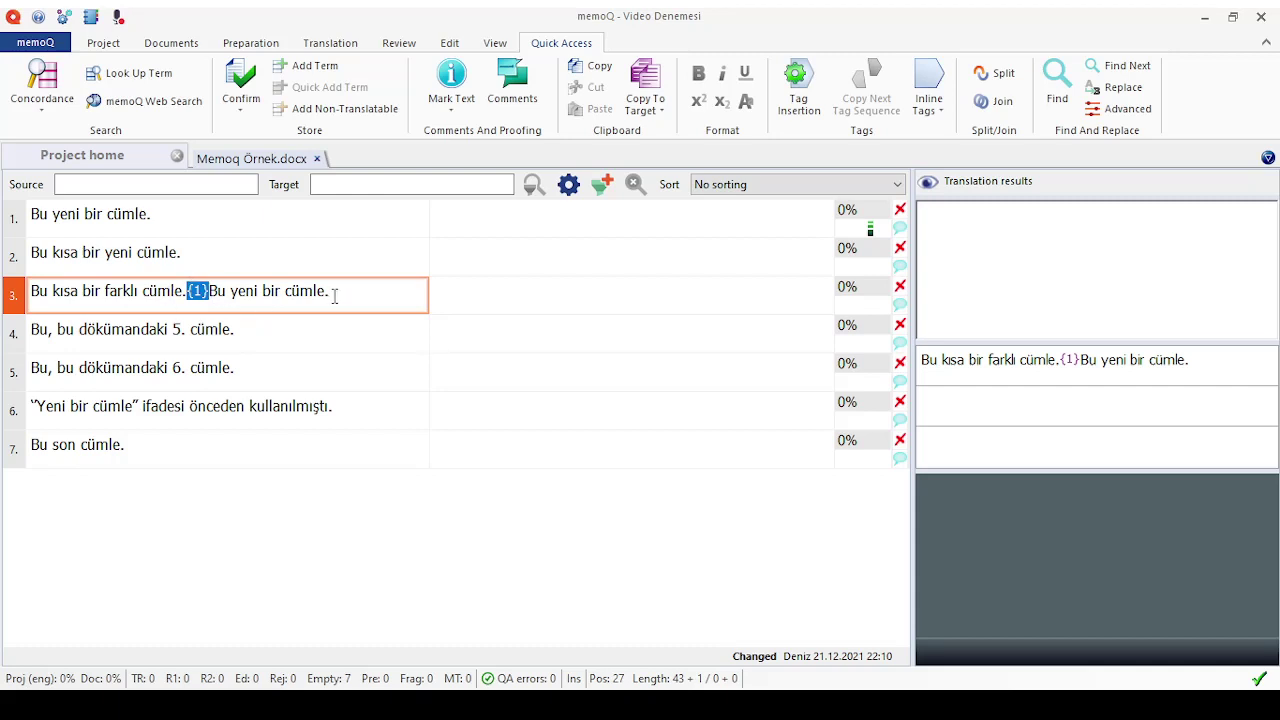
{"action": "left_click", "coordinate": [200, 291]}
{"action": "double_click", "coordinate": [200, 291]}
{"action": "left_click", "coordinate": [337, 294]}
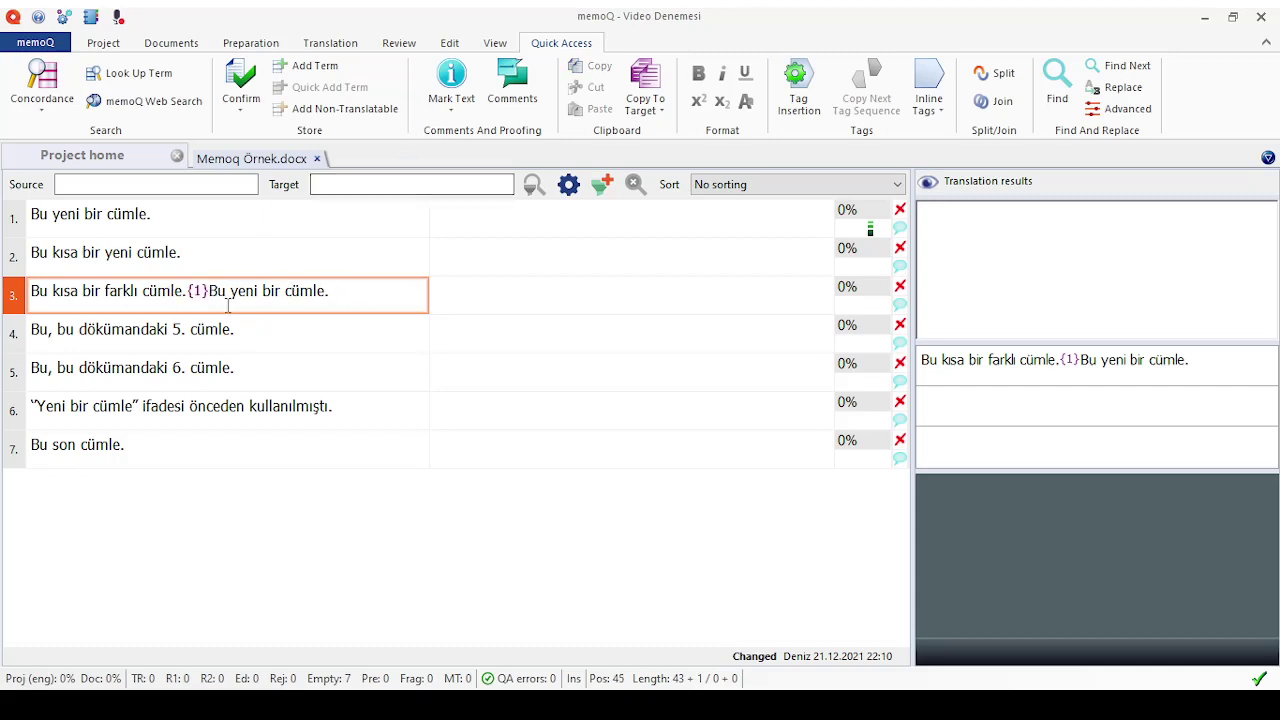
{"action": "left_click_drag", "start_coordinate": [190, 291], "coordinate": [330, 291]}
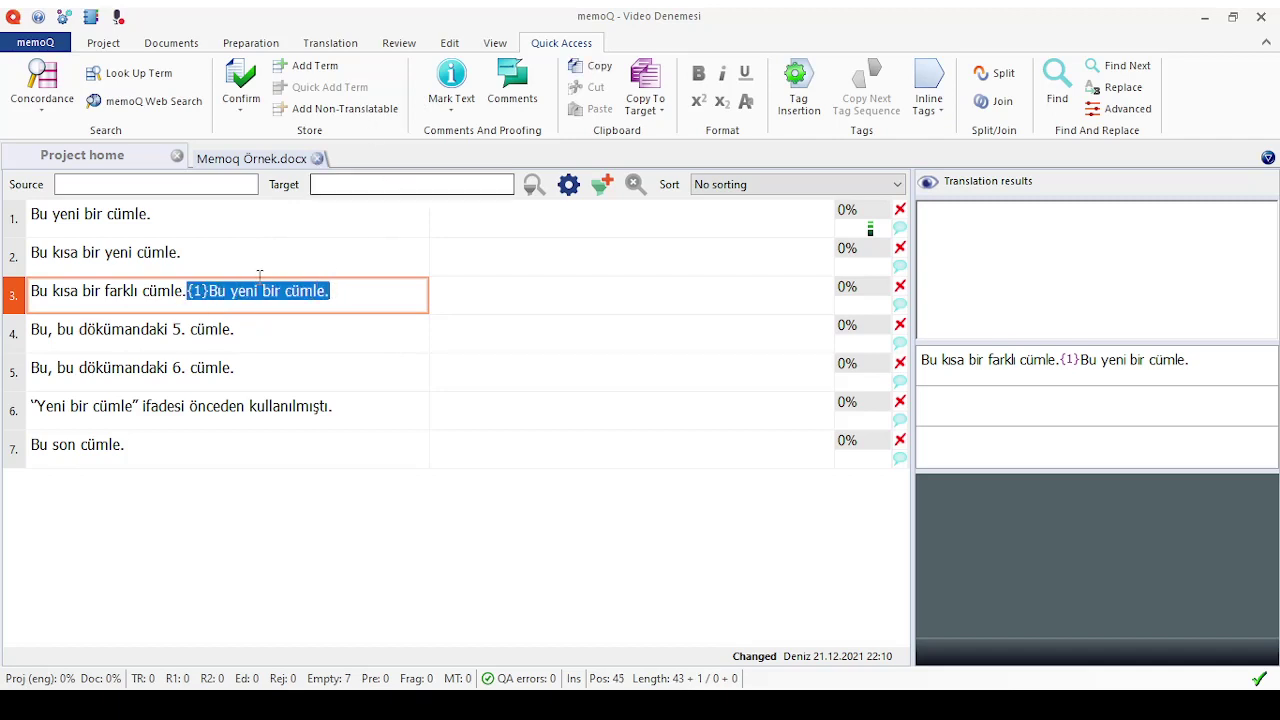
{"action": "left_click", "coordinate": [184, 291]}
{"action": "left_click_drag", "start_coordinate": [184, 291], "coordinate": [30, 291]}
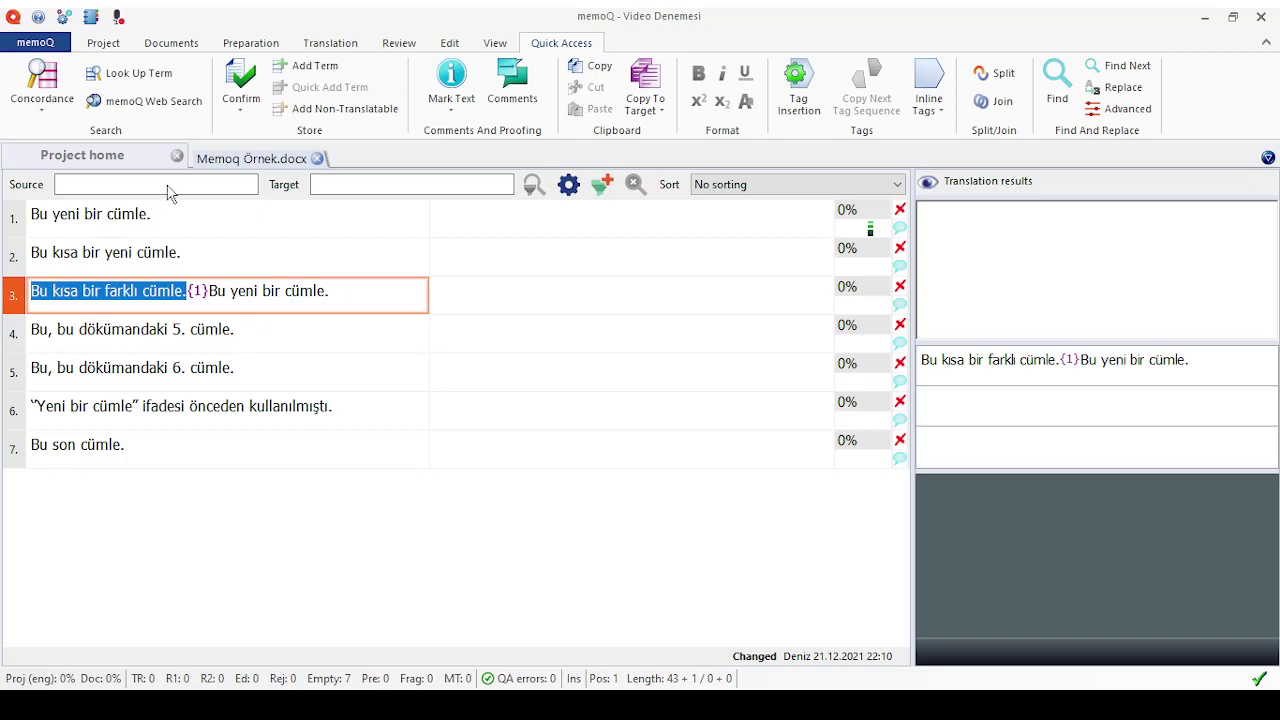
- Split the joined segment 3 back into its two original sentences
{"action": "left_click", "coordinate": [234, 298]}
{"action": "left_click", "coordinate": [42, 80]}
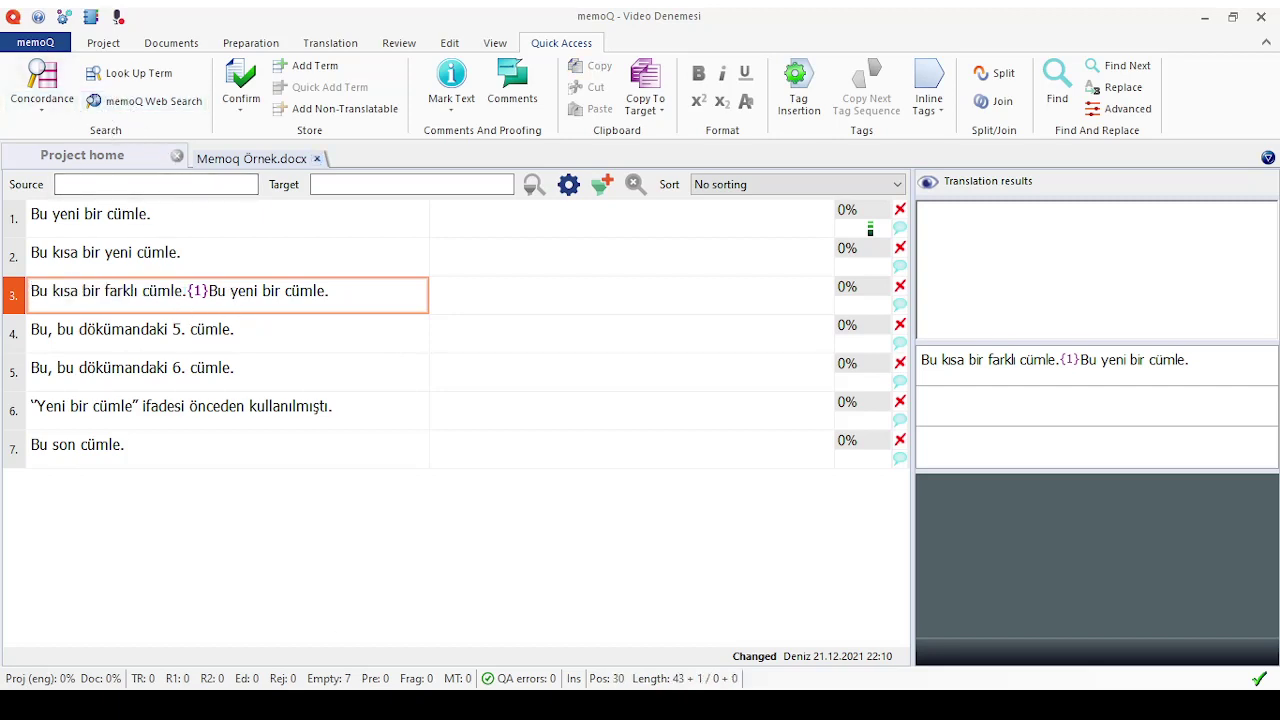
{"action": "key", "text": "ctrl+t"}
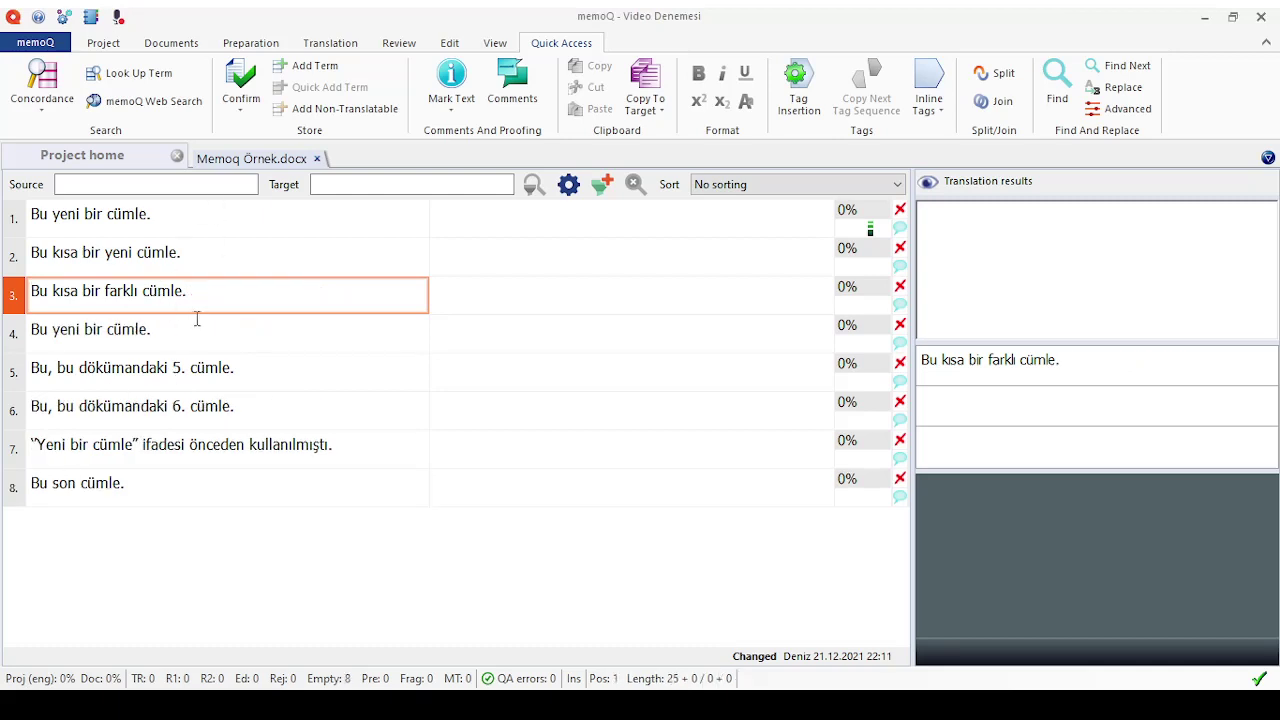
- Examine segment 1's source text "Bu yeni bir cümle." against its target cell
{"action": "left_click", "coordinate": [525, 224]}
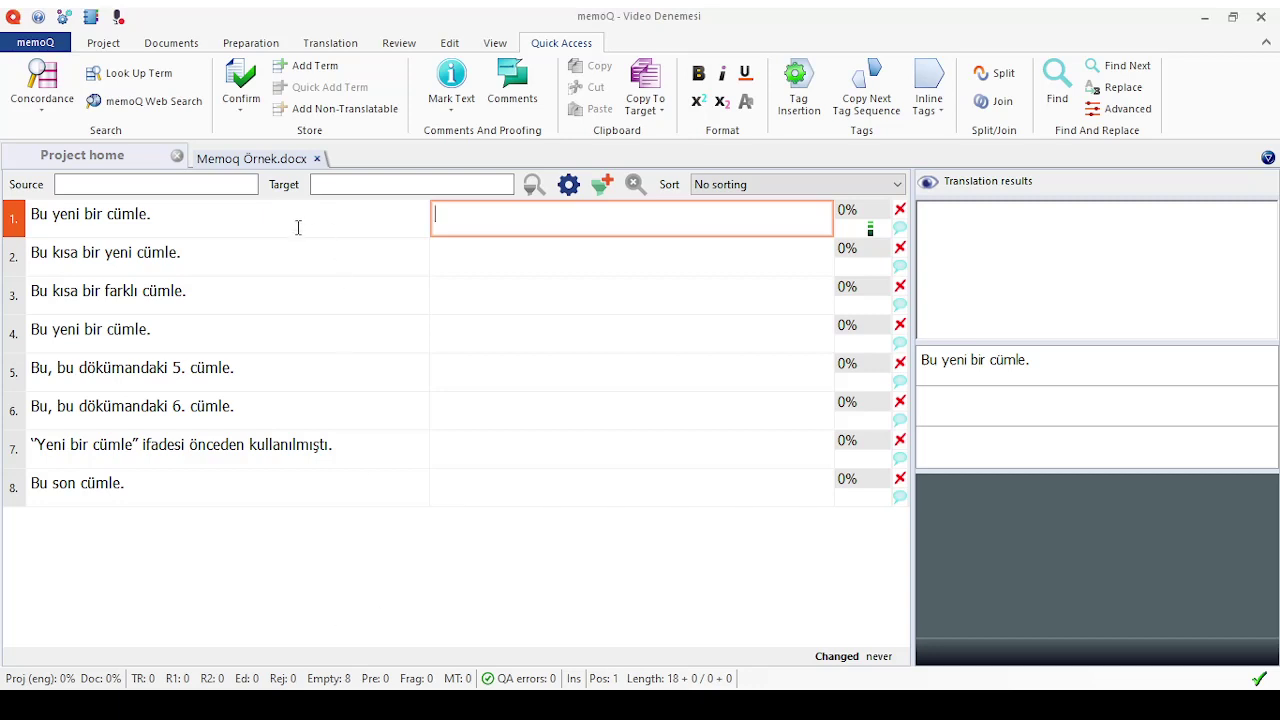
{"action": "left_click", "coordinate": [209, 217]}
{"action": "left_click_drag", "start_coordinate": [209, 217], "coordinate": [30, 214]}
{"action": "left_click", "coordinate": [340, 210]}
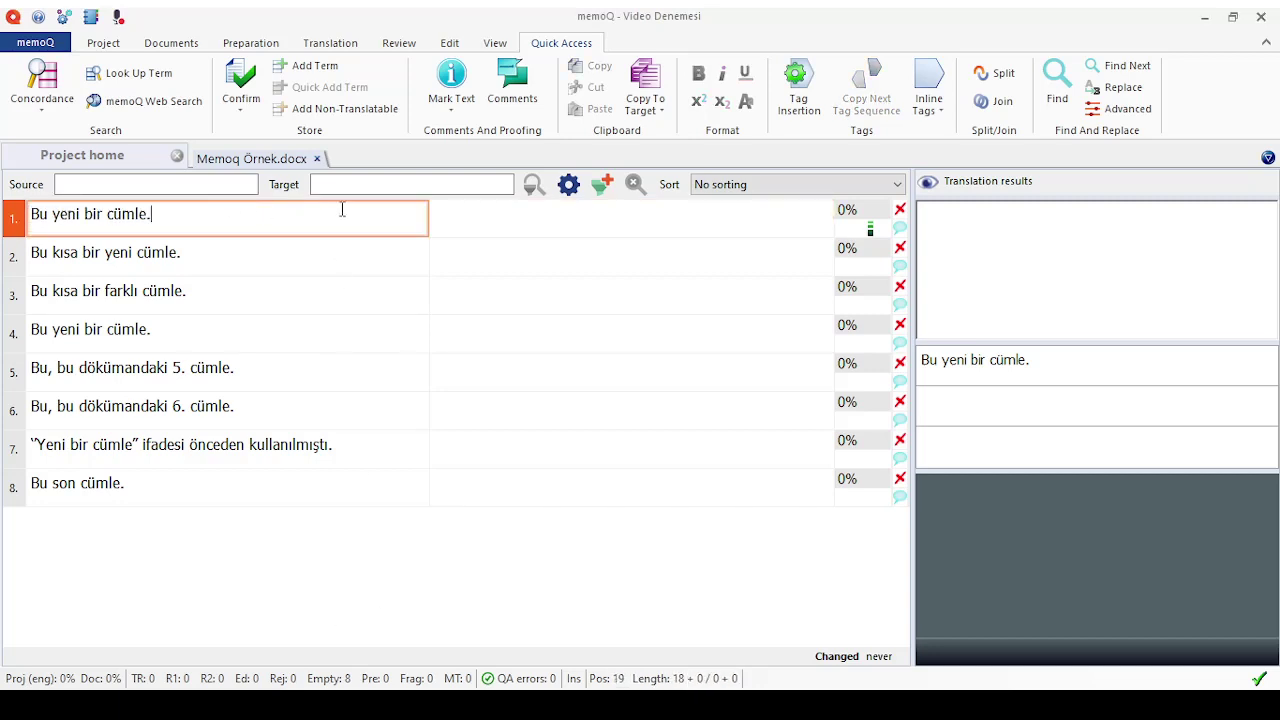
{"action": "left_click", "coordinate": [556, 215]}
{"action": "left_click_drag", "start_coordinate": [329, 223], "coordinate": [30, 216]}
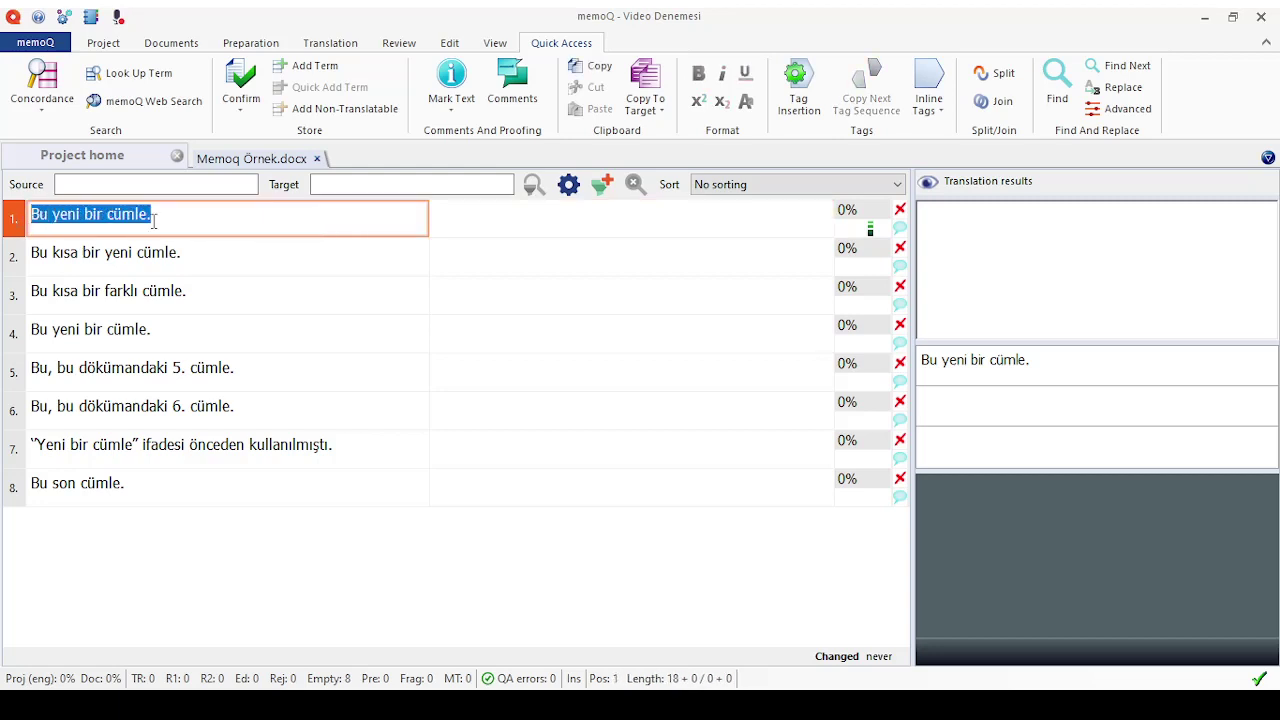
{"action": "triple_click", "coordinate": [119, 220]}
{"action": "left_click", "coordinate": [538, 232]}
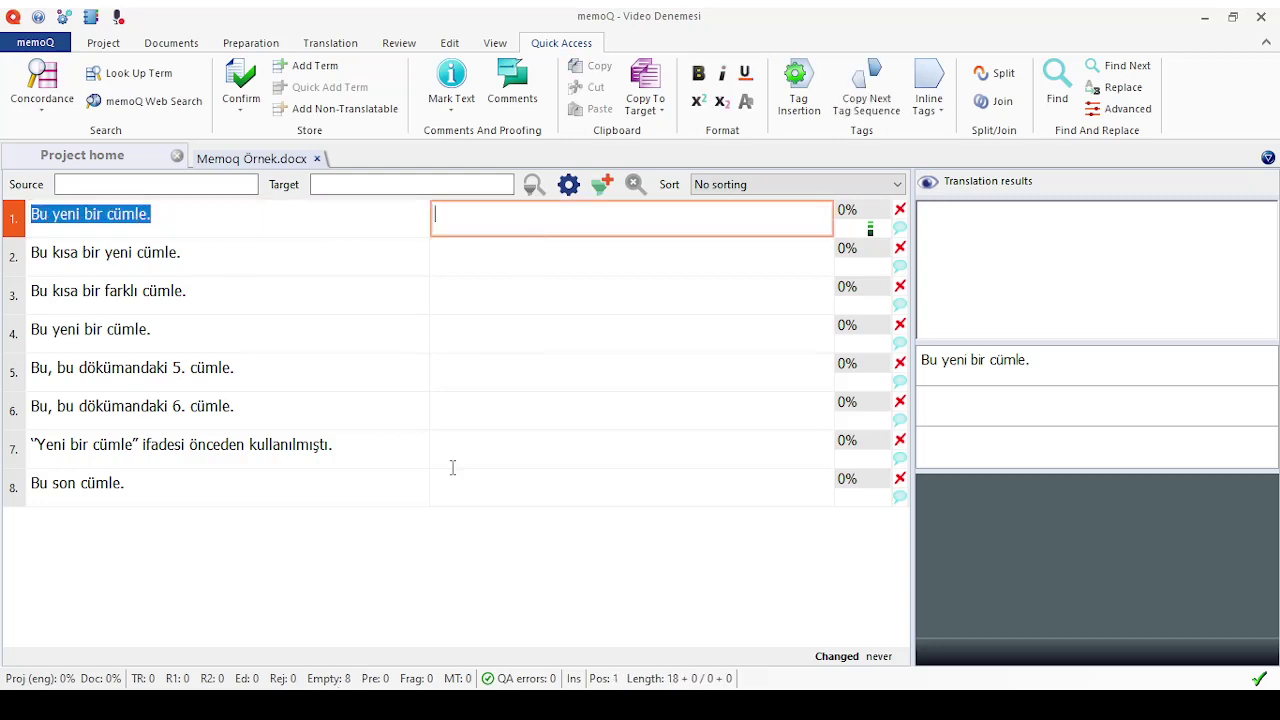
{"action": "left_click", "coordinate": [295, 235]}
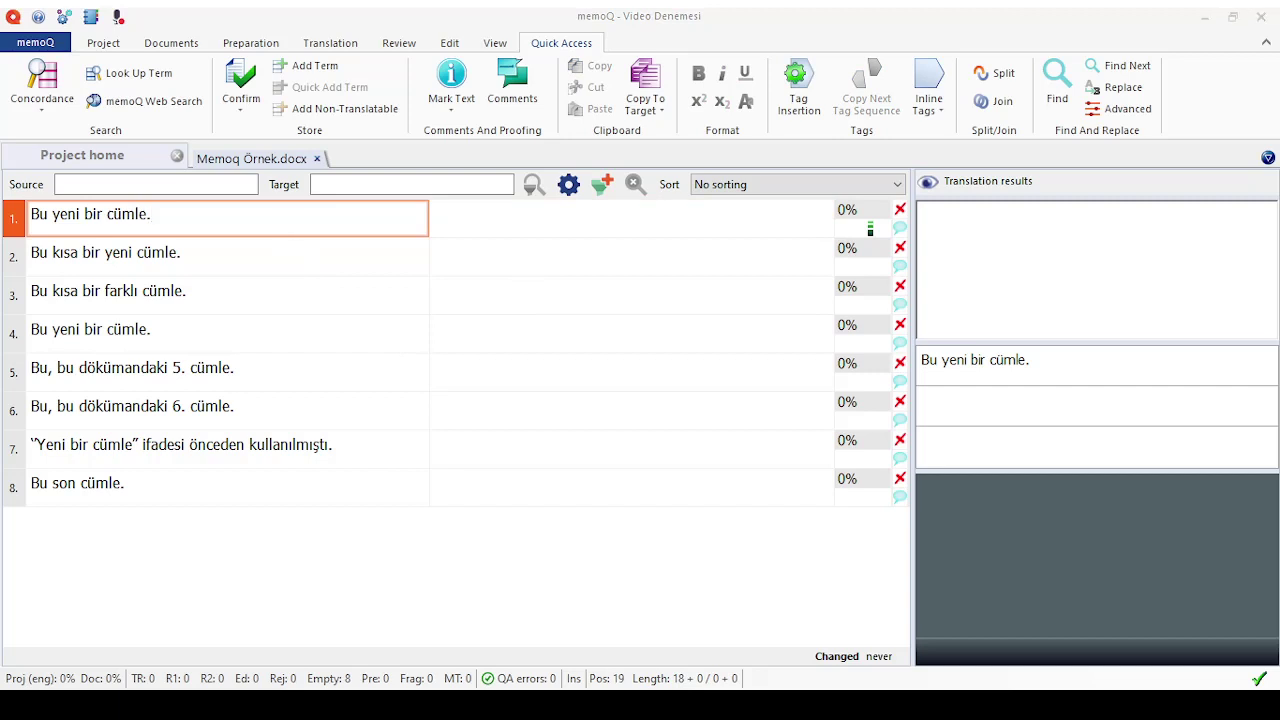
- Translate segment 1 as "This is a new sentence." and confirm the segment
{"action": "left_click", "coordinate": [630, 218]}
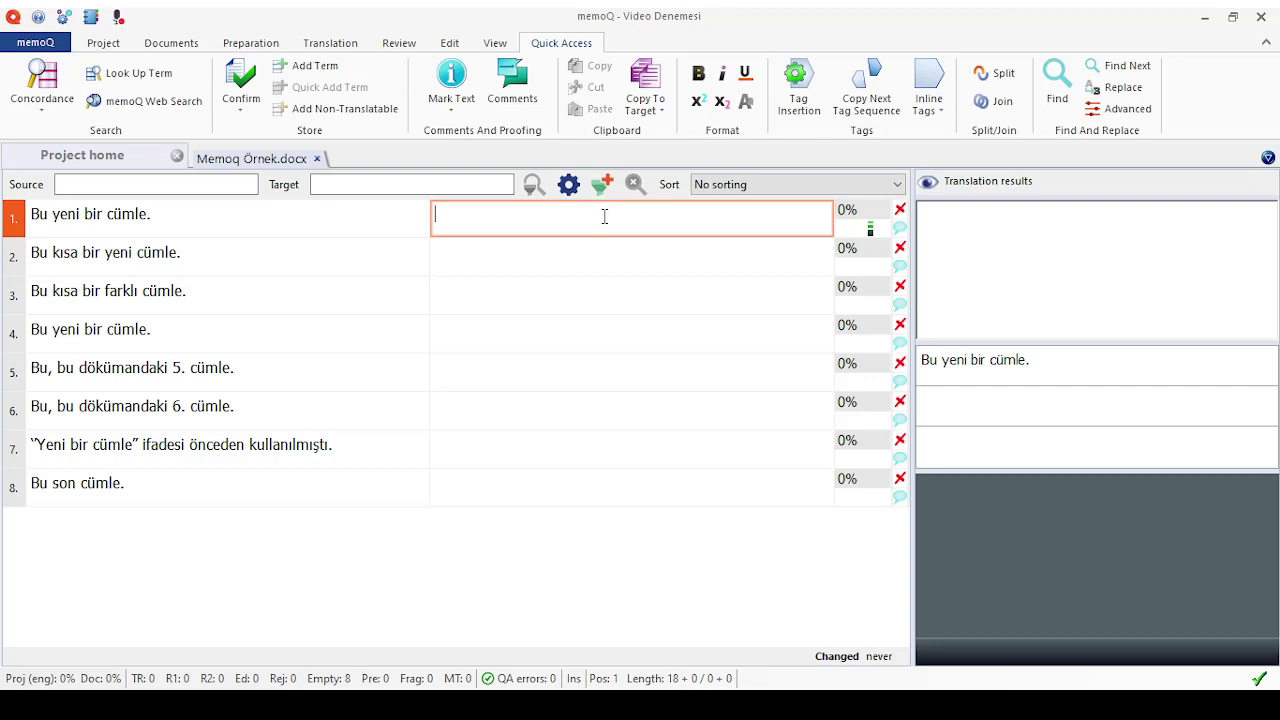
{"action": "type", "text": "This is a new s"}
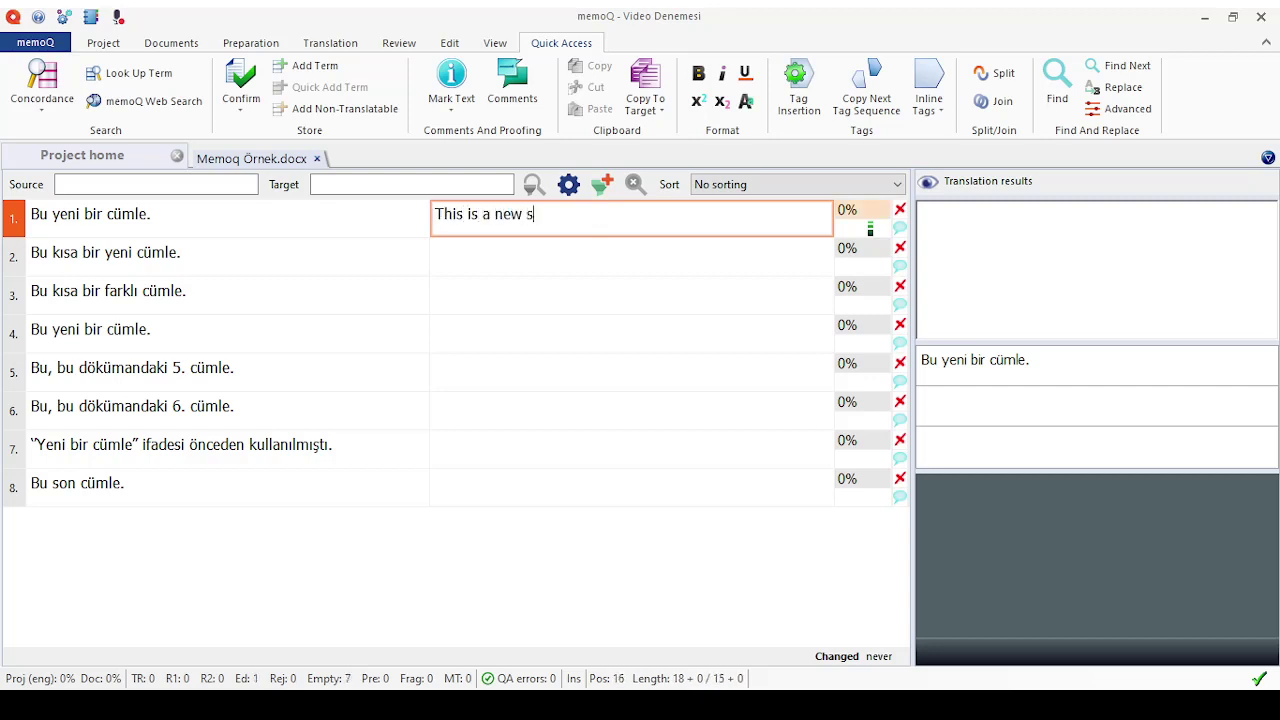
{"action": "type", "text": "entence."}
{"action": "left_click", "coordinate": [718, 241]}
{"action": "left_click", "coordinate": [718, 225]}
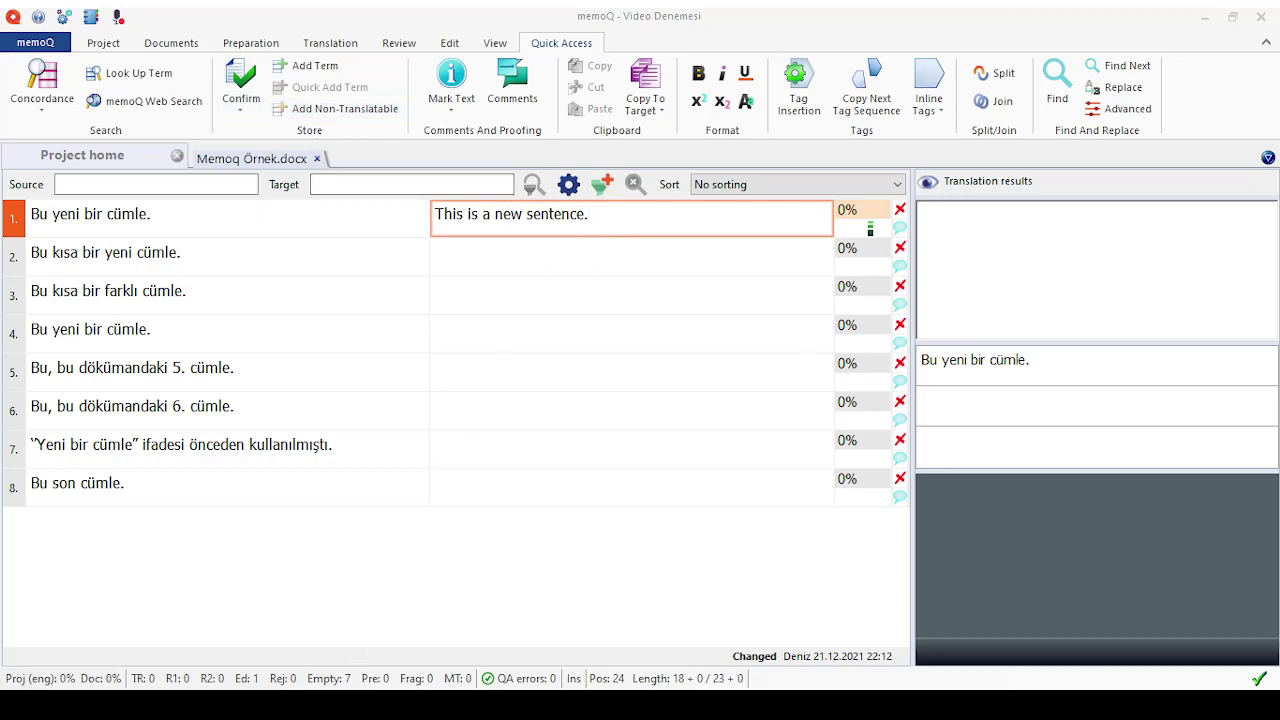
{"action": "left_click", "coordinate": [660, 222]}
{"action": "key", "text": "ctrl+Return"}
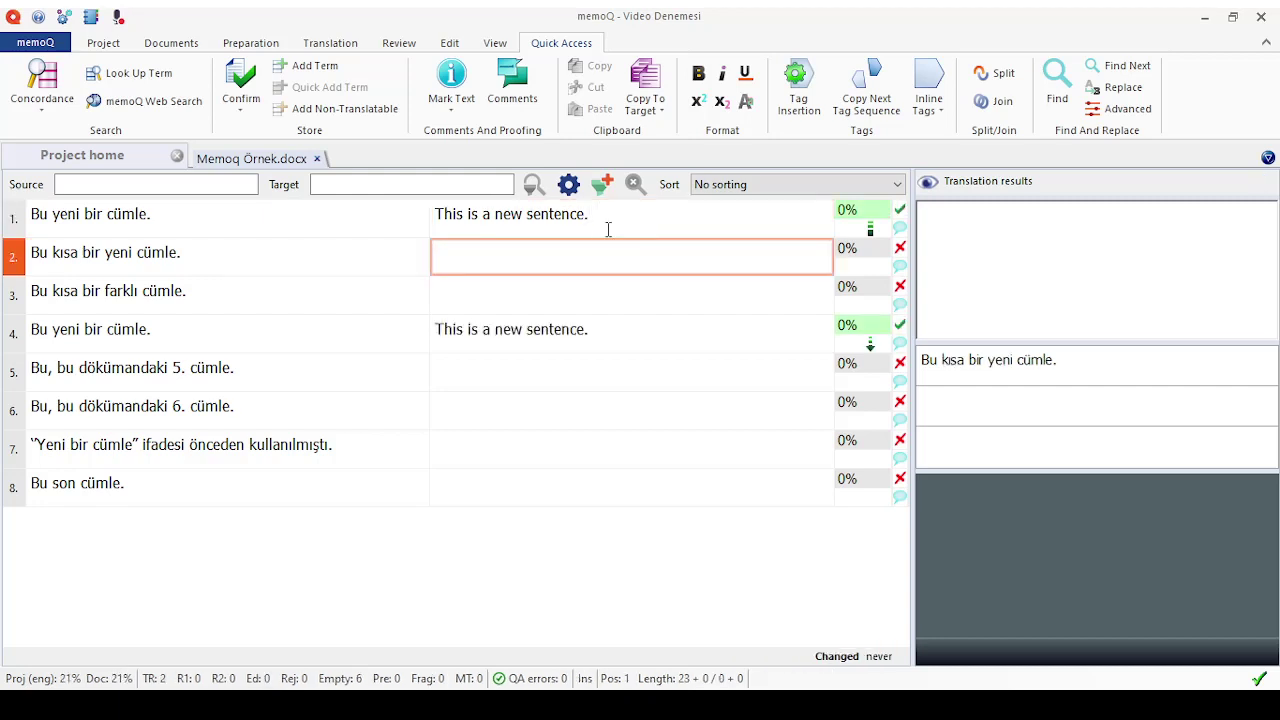
- Compare the source text, translation and translation memory match of segment 1 with those of segment 4
{"action": "left_click", "coordinate": [667, 216]}
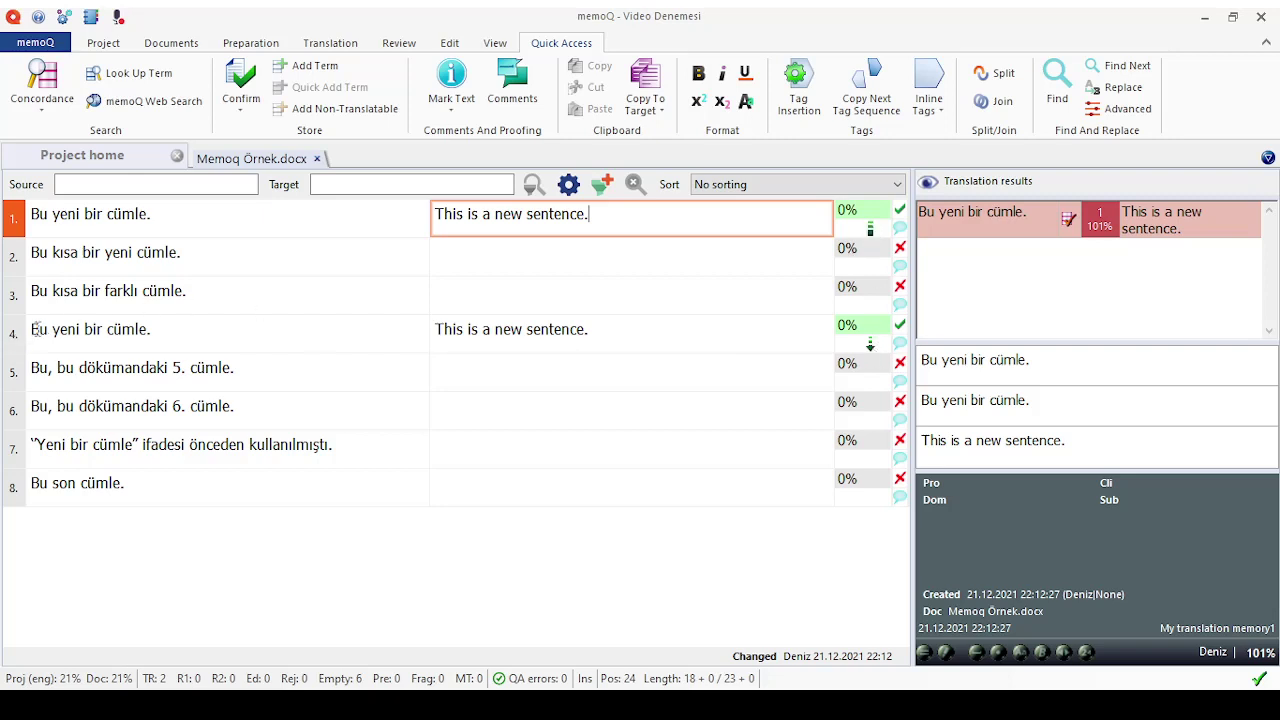
{"action": "left_click_drag", "start_coordinate": [32, 213], "coordinate": [164, 216]}
{"action": "left_click", "coordinate": [164, 216]}
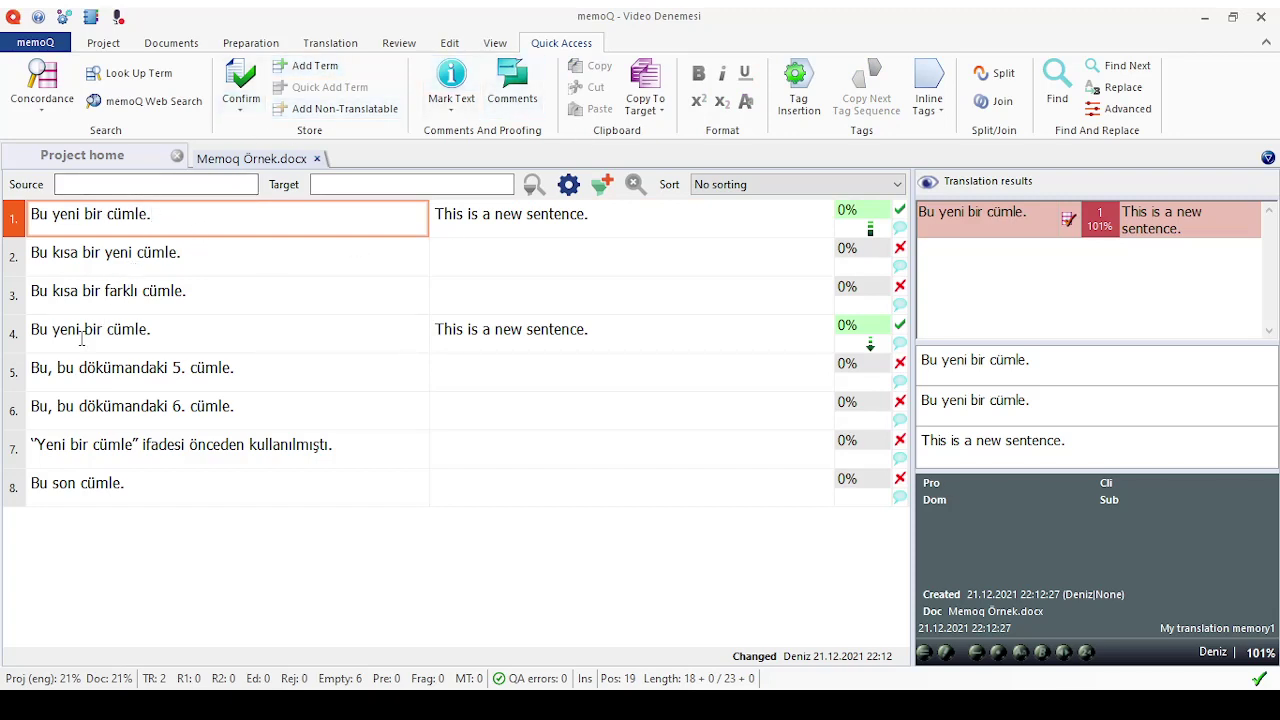
{"action": "left_click_drag", "start_coordinate": [31, 330], "coordinate": [214, 334]}
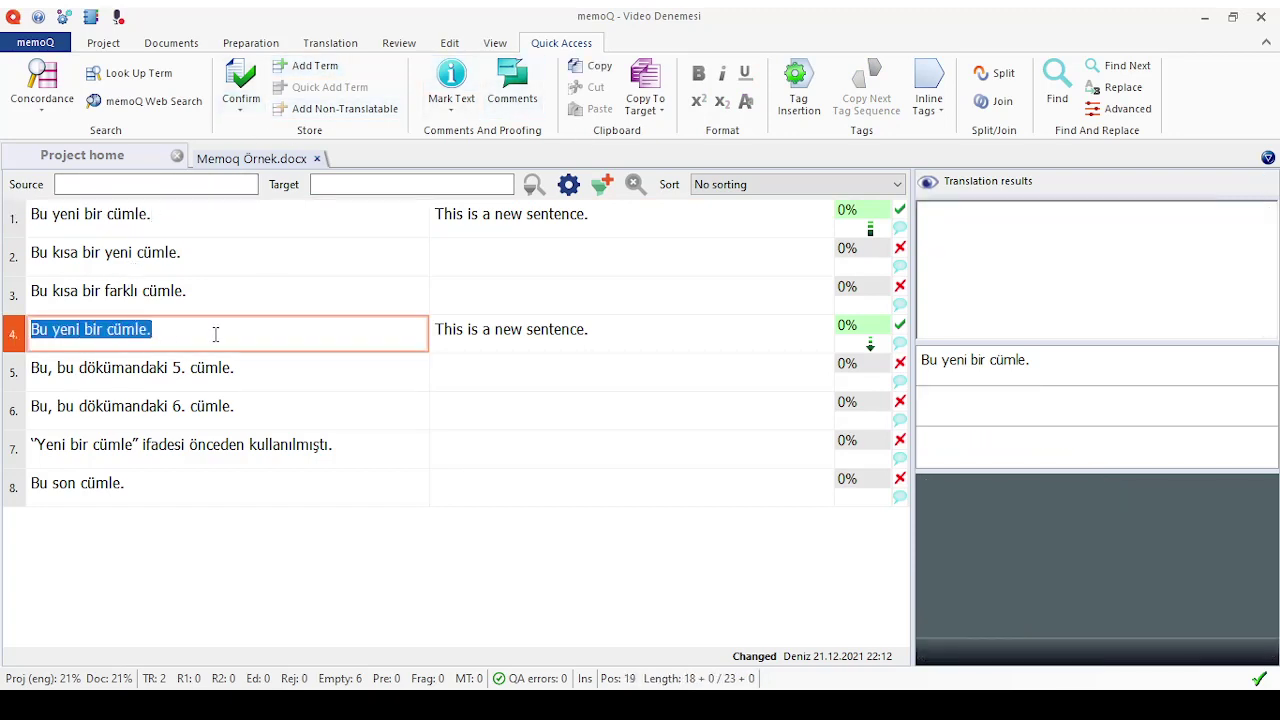
{"action": "left_click", "coordinate": [214, 334]}
{"action": "left_click", "coordinate": [440, 332]}
{"action": "left_click", "coordinate": [728, 330]}
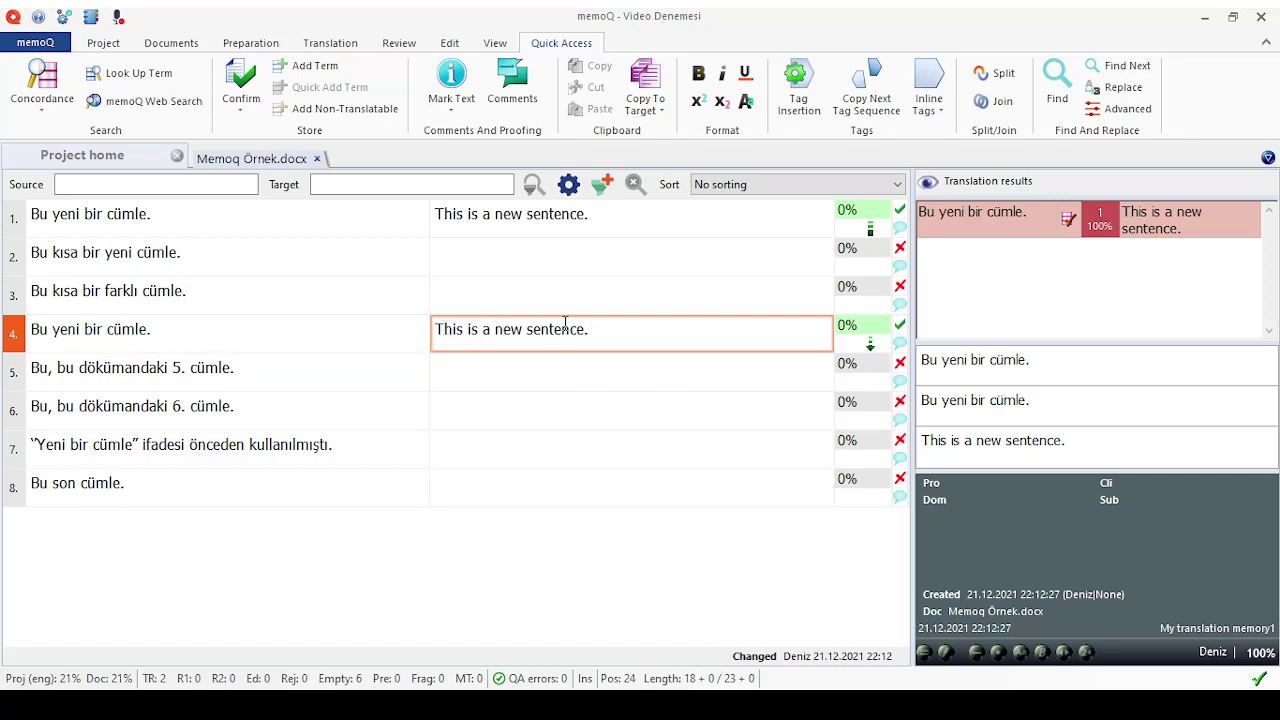
- Translate segment 2 as "This is a short new sentence." and confirm the segment
{"action": "left_click", "coordinate": [590, 251]}
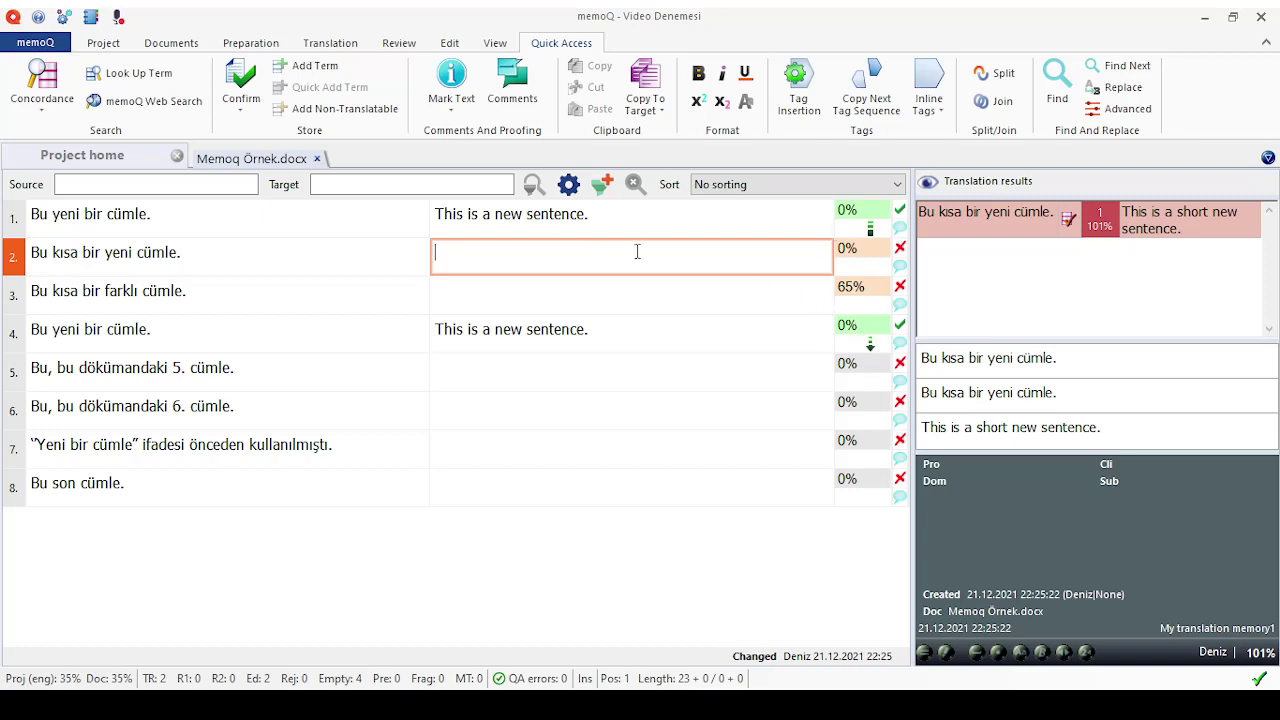
{"action": "type", "text": "B"}
{"action": "key", "text": "BackSpace"}
{"action": "type", "text": "This a"}
{"action": "key", "text": "BackSpace"}
{"action": "key", "text": "BackSpace"}
{"action": "type", "text": "is a "}
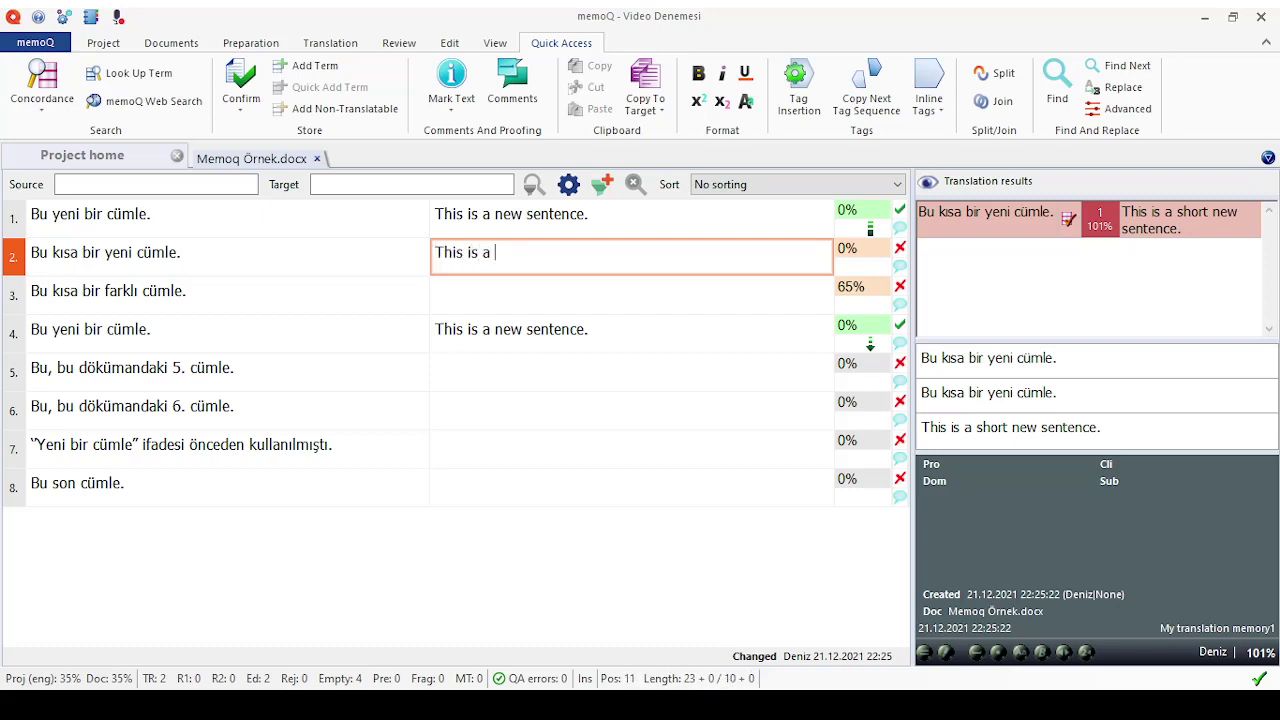
{"action": "type", "text": "short new sentence."}
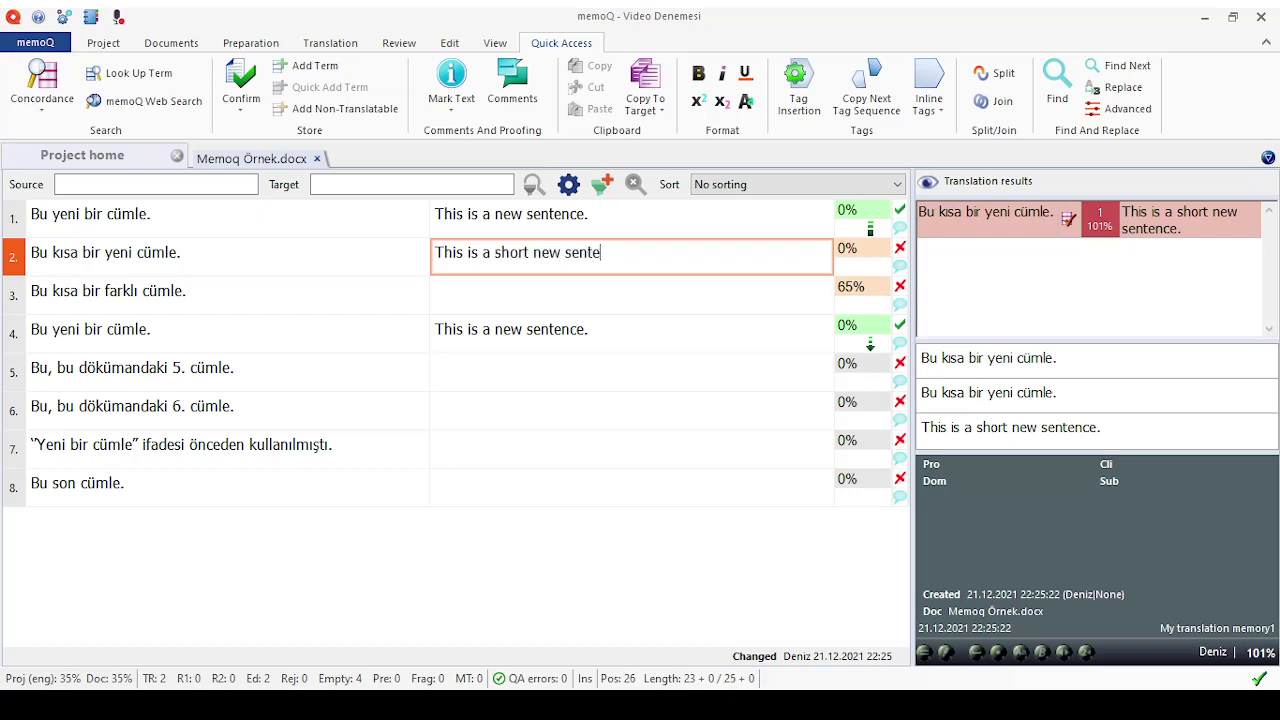
{"action": "key", "text": "ctrl+Return"}
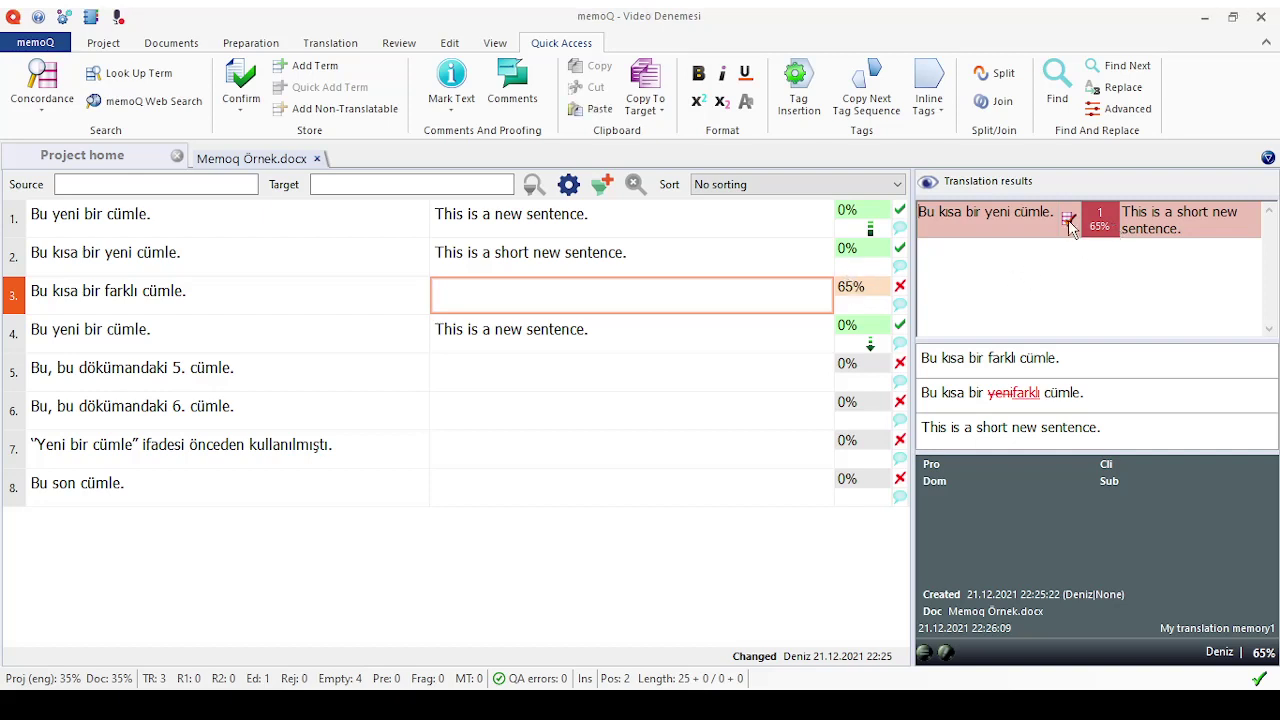
- Insert the translation memory match into segment 3, replace "new" with "different", and confirm the segment
{"action": "double_click", "coordinate": [1112, 222]}
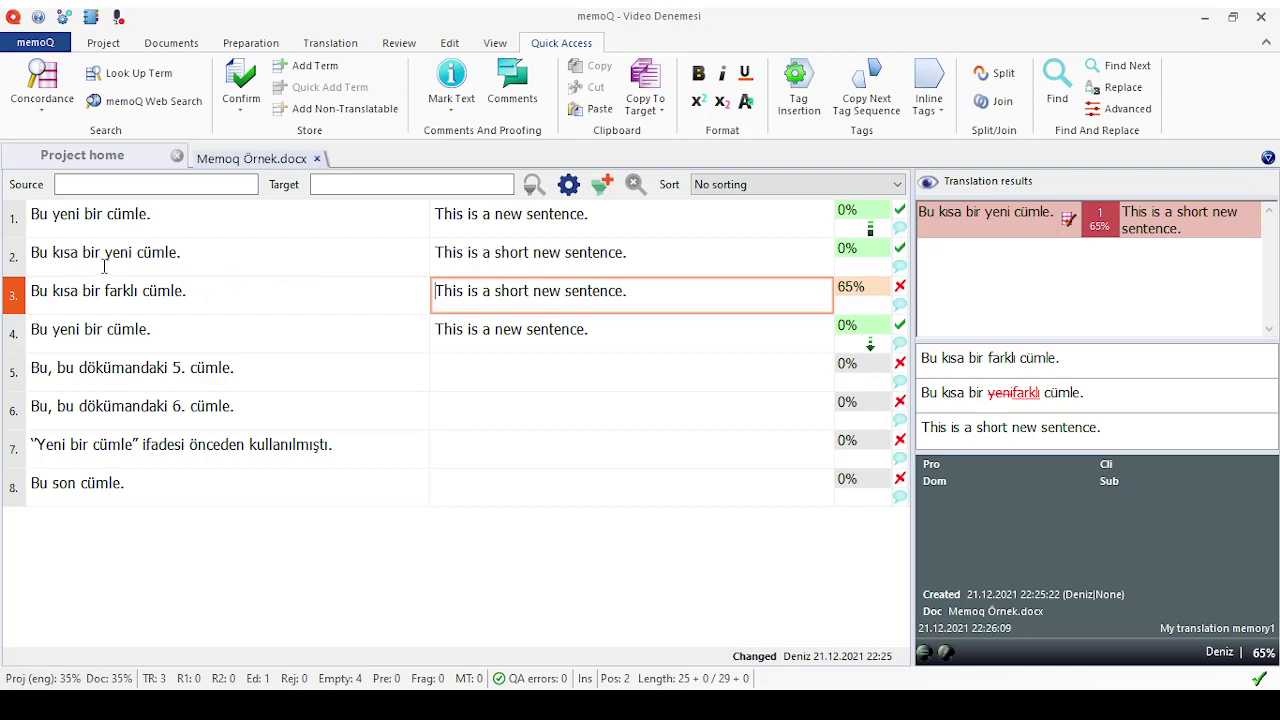
{"action": "double_click", "coordinate": [1028, 395]}
{"action": "left_click", "coordinate": [668, 300]}
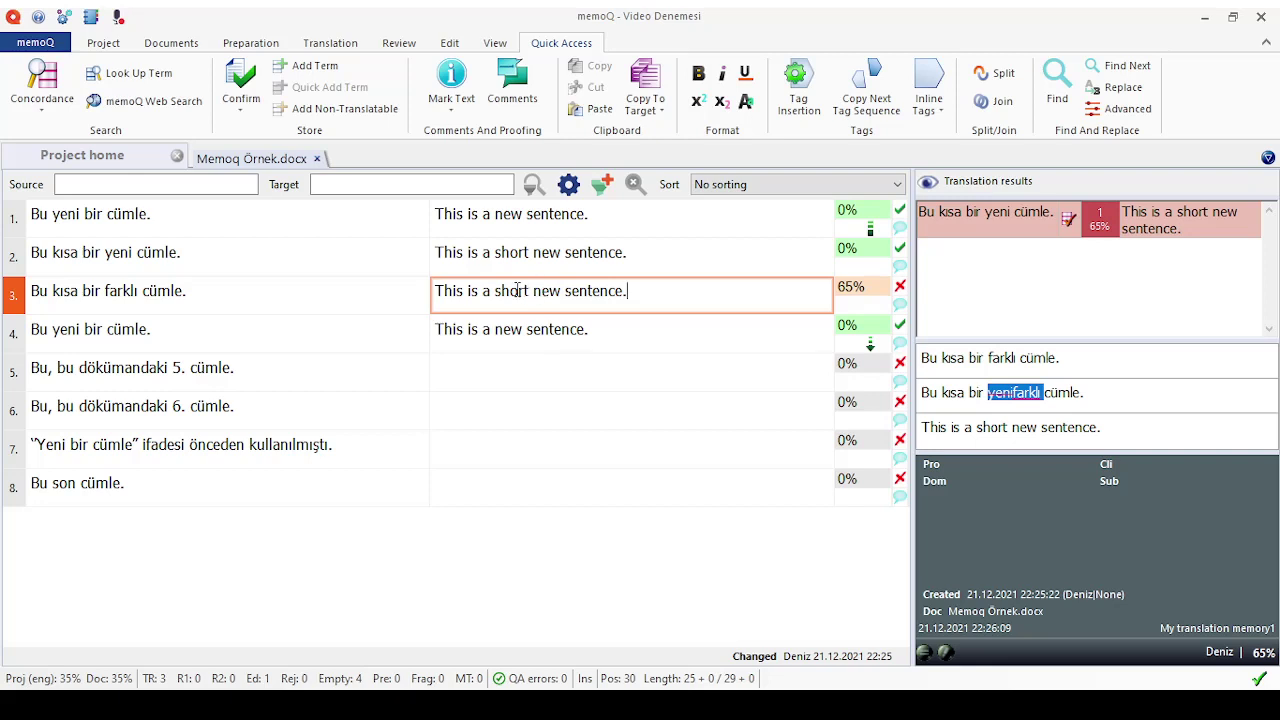
{"action": "left_click_drag", "start_coordinate": [533, 294], "coordinate": [560, 293]}
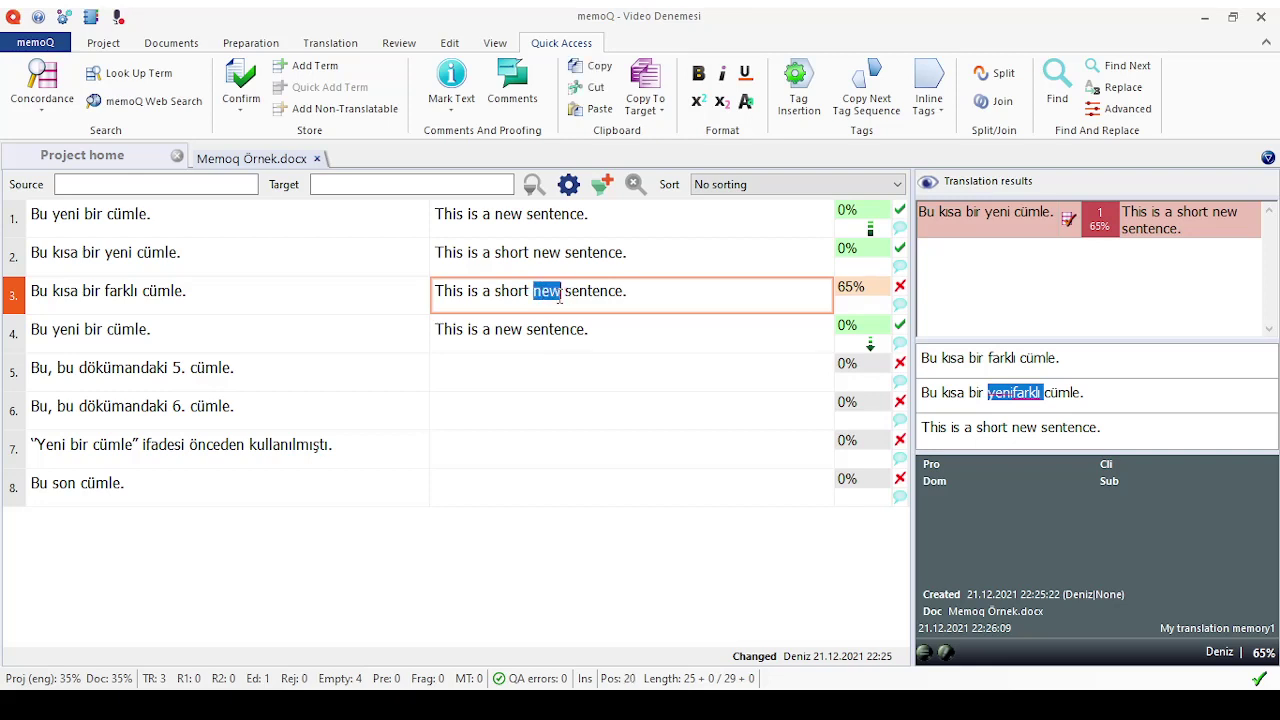
{"action": "type", "text": "different"}
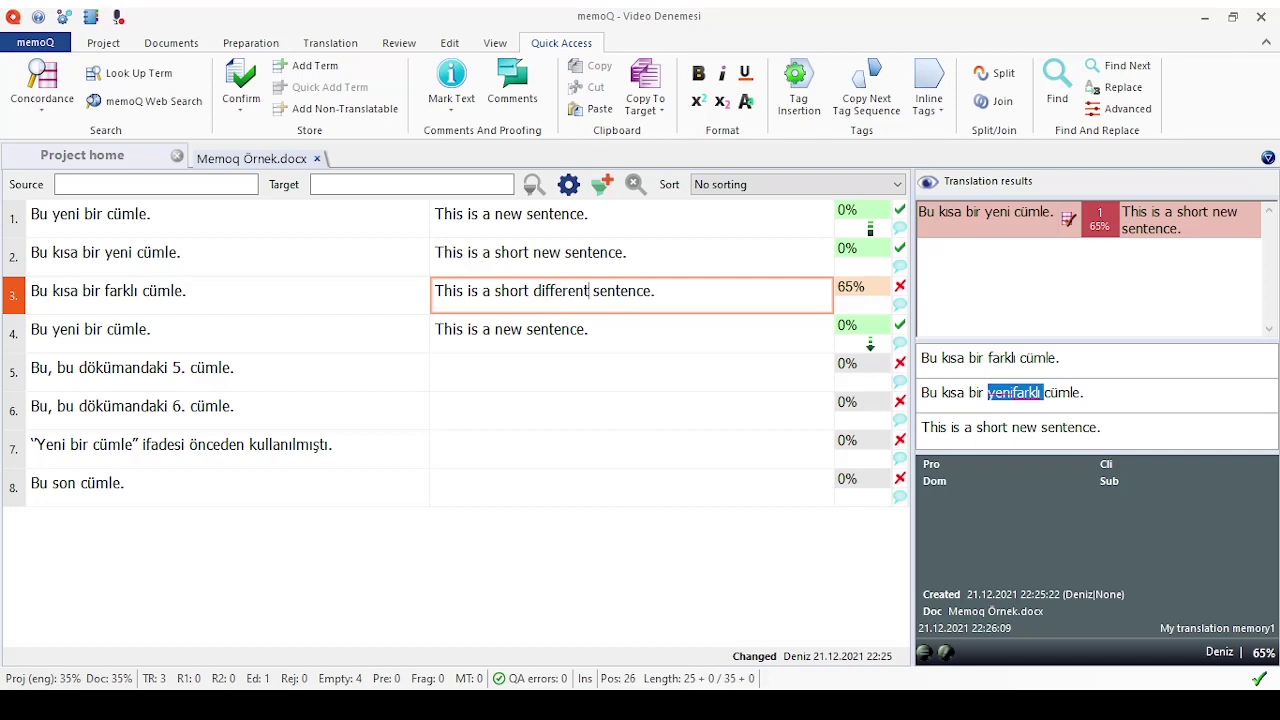
{"action": "key", "text": "ctrl+Return"}
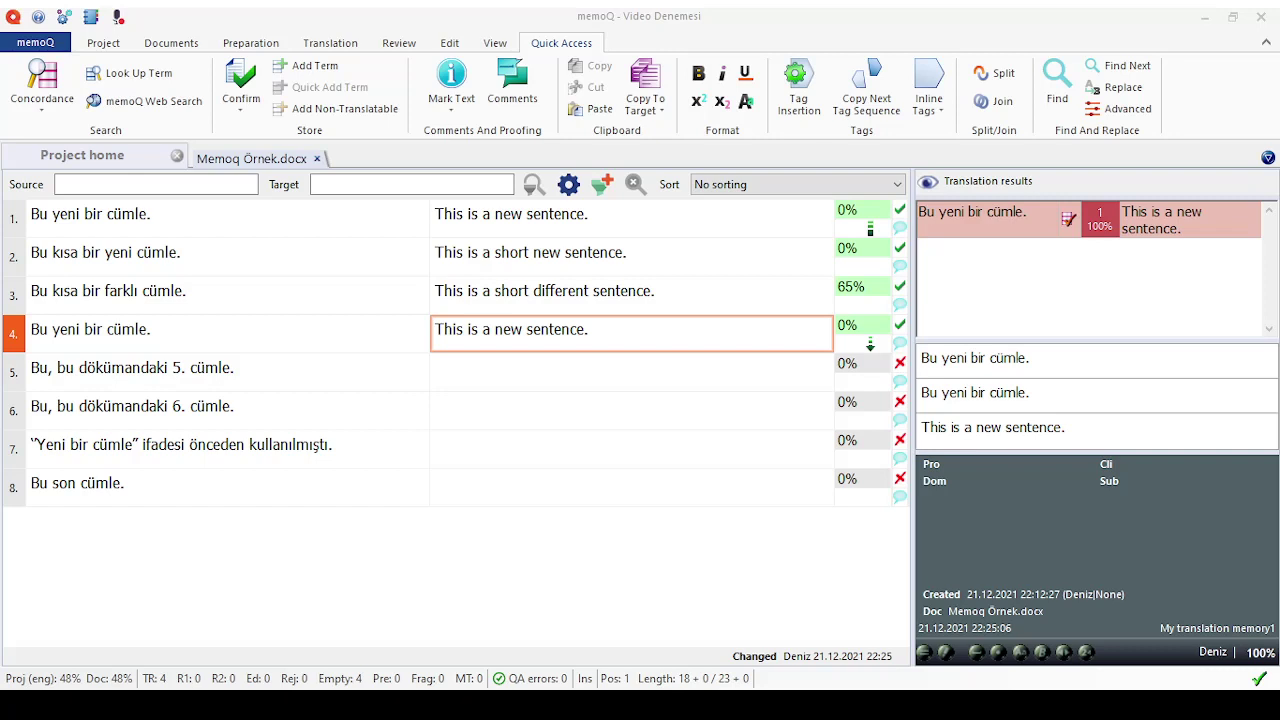
- Alternate segment 3's target between its two translation memory matches, ending on "This is a short different sentence.", and confirm the segment
{"action": "left_click", "coordinate": [683, 292]}
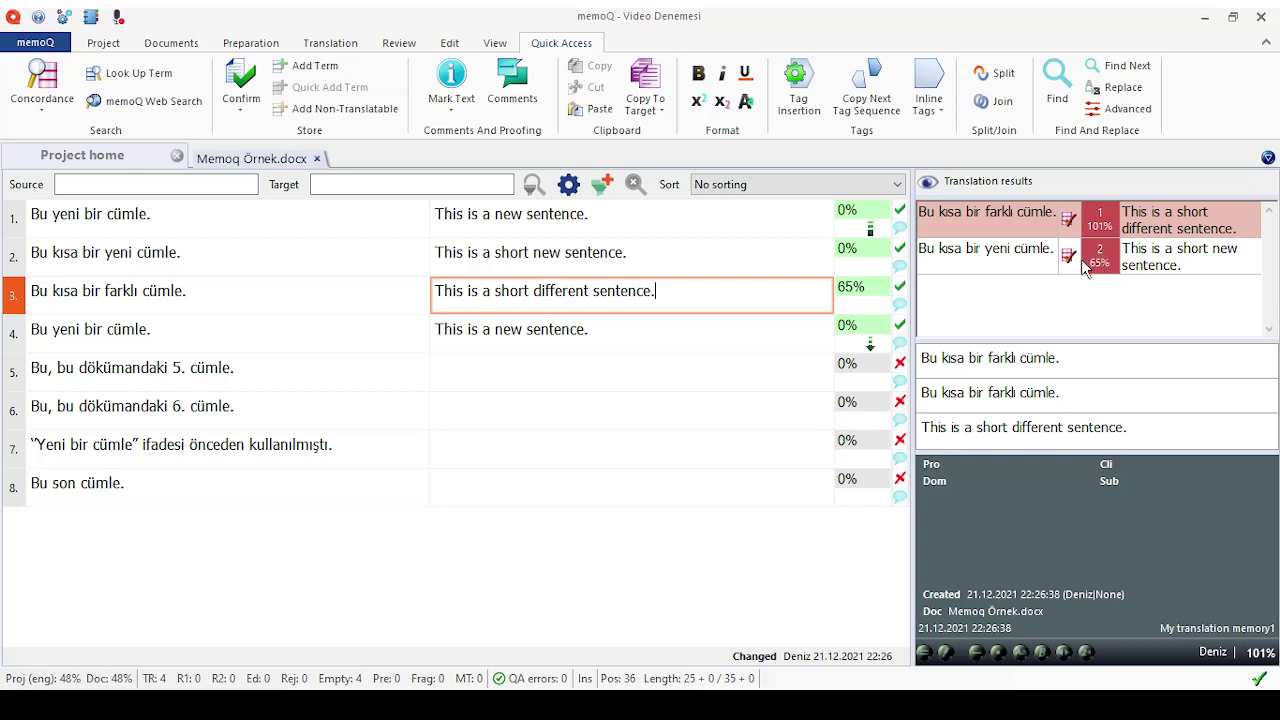
{"action": "key", "text": "ctrl+1"}
{"action": "key", "text": "ctrl+2"}
{"action": "key", "text": "ctrl+1"}
{"action": "key", "text": "ctrl+2"}
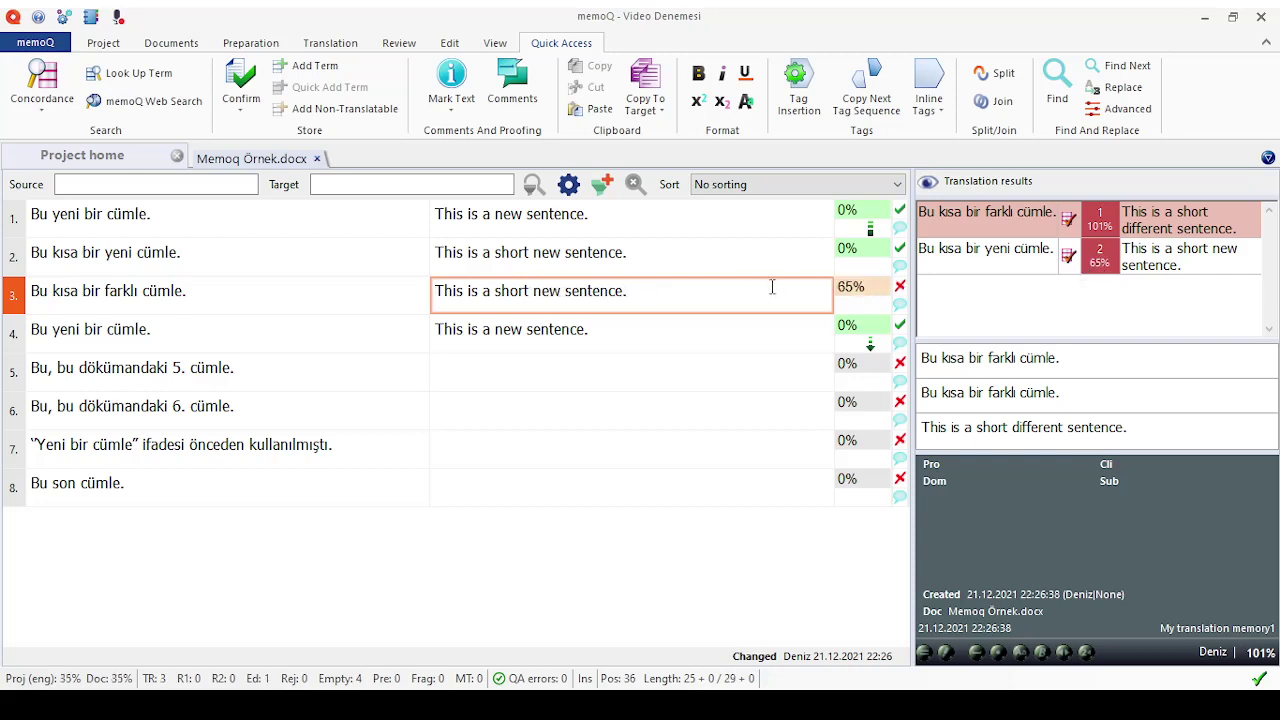
{"action": "key", "text": "ctrl+1"}
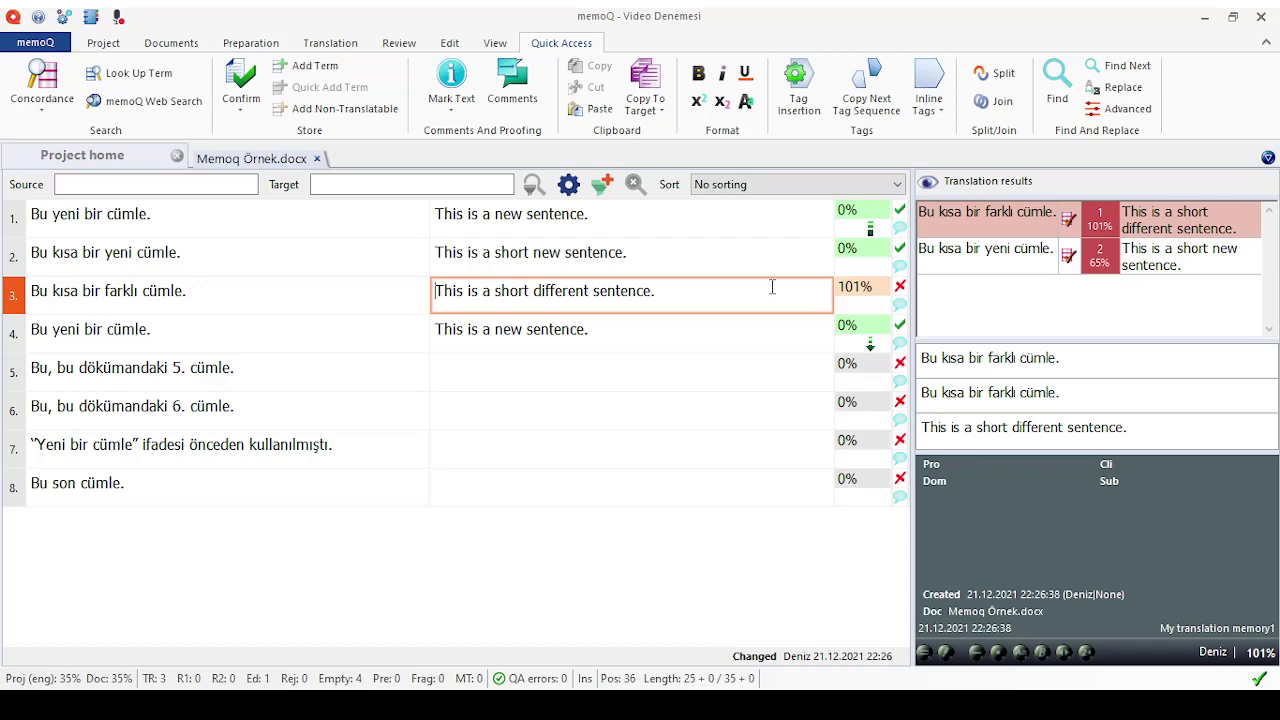
{"action": "key", "text": "ctrl+2"}
{"action": "key", "text": "ctrl+1"}
{"action": "left_click", "coordinate": [531, 290]}
{"action": "key", "text": "ctrl+Return"}
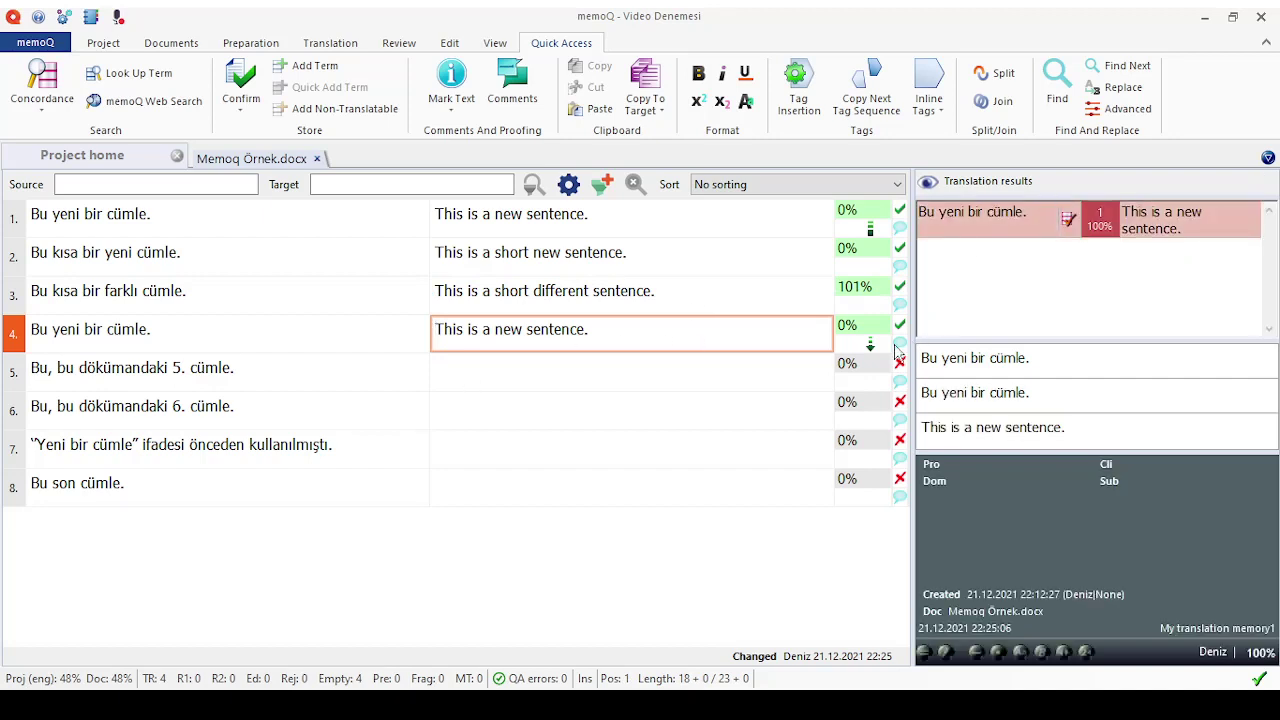
- Translate segment 5 as "This is the 5. sentence in this document." and confirm the segment
{"action": "left_click", "coordinate": [612, 371]}
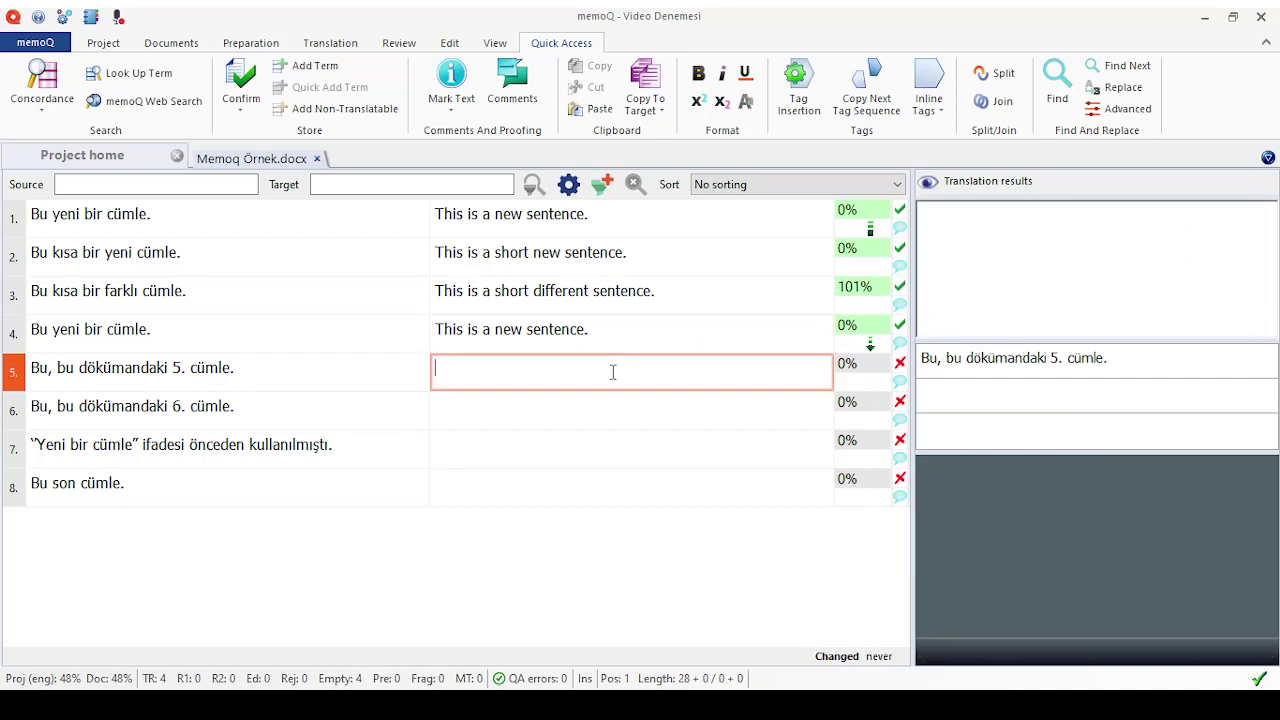
{"action": "type", "text": "This is the fi"}
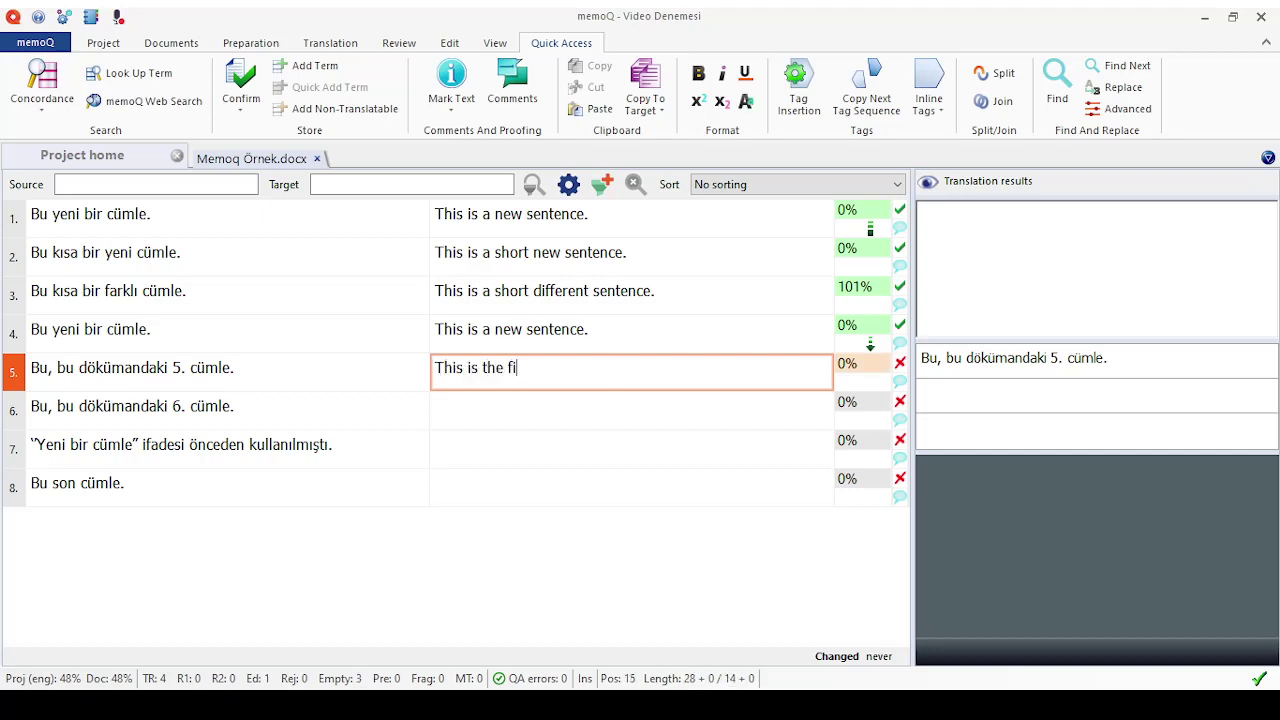
{"action": "type", "text": "fth sentence"}
{"action": "key", "text": "BackSpace"}
{"action": "key", "text": "BackSpace"}
{"action": "key", "text": "BackSpace"}
{"action": "key", "text": "BackSpace"}
{"action": "key", "text": "BackSpace"}
{"action": "key", "text": "BackSpace"}
{"action": "key", "text": "BackSpace"}
{"action": "key", "text": "BackSpace"}
{"action": "key", "text": "BackSpace"}
{"action": "key", "text": "BackSpace"}
{"action": "key", "text": "BackSpace"}
{"action": "key", "text": "BackSpace"}
{"action": "key", "text": "BackSpace"}
{"action": "key", "text": "BackSpace"}
{"action": "type", "text": "5. sentence in this document."}
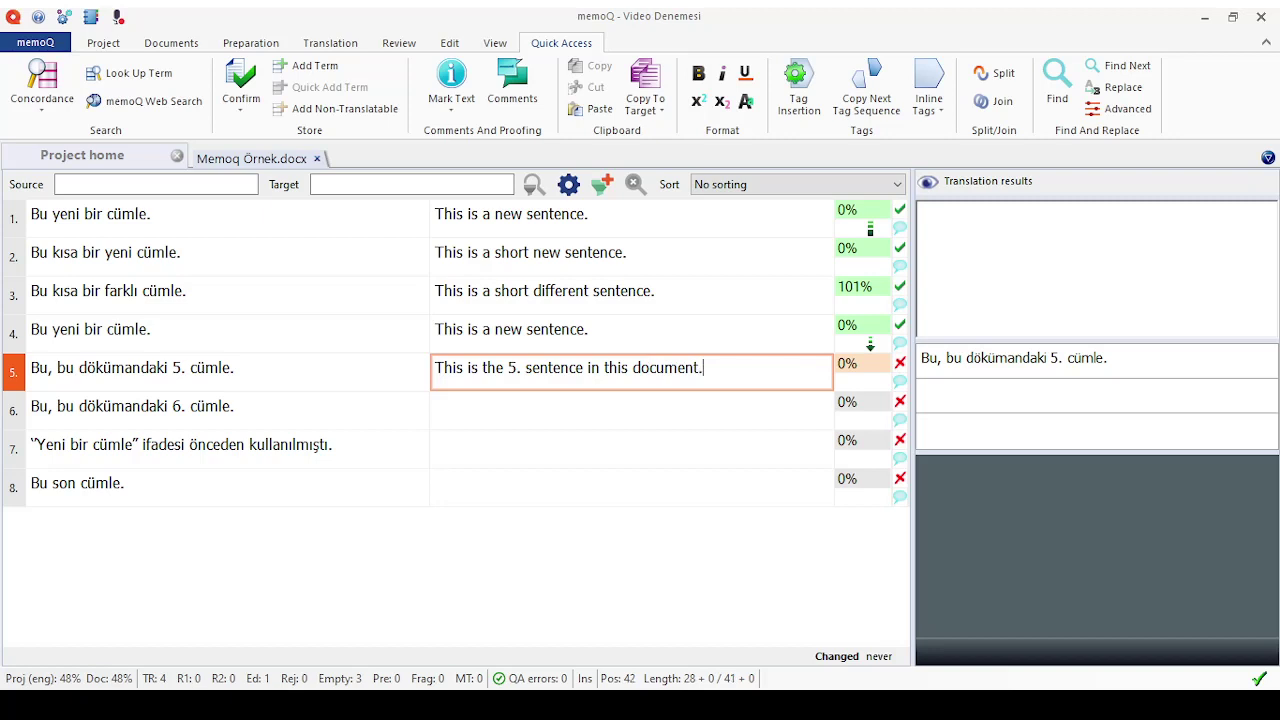
{"action": "key", "text": "ctrl+Return"}
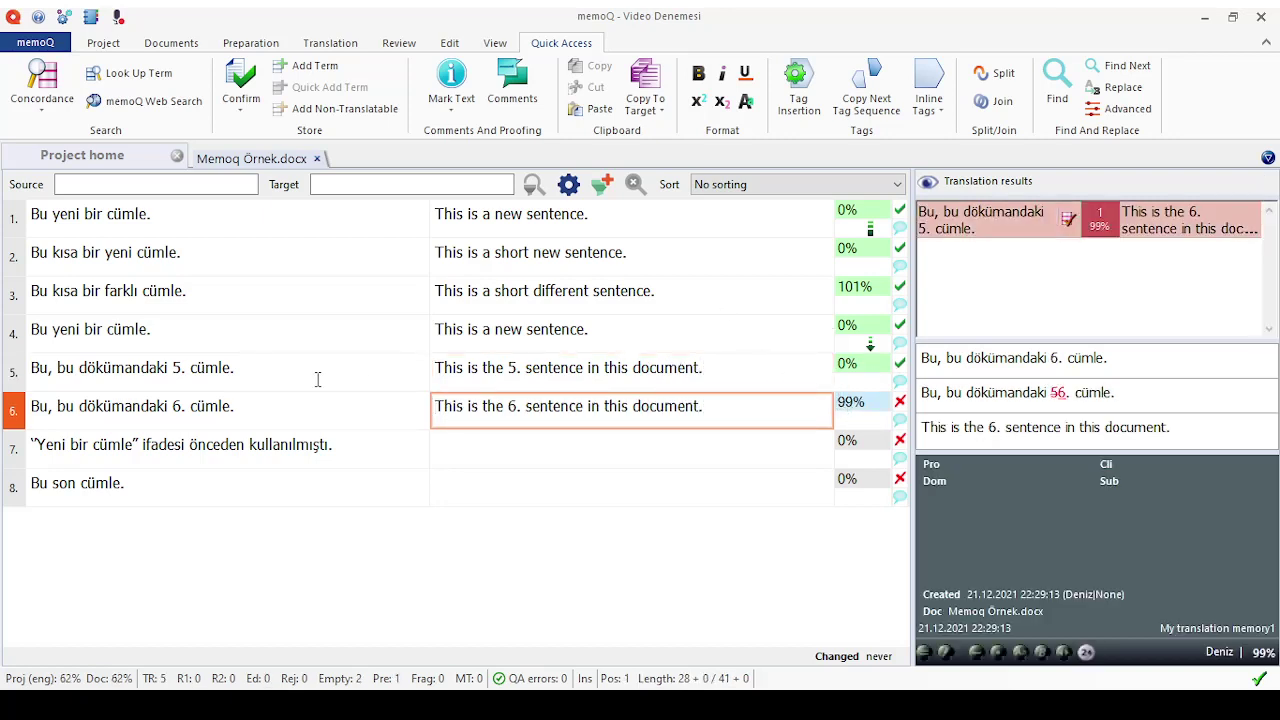
- Compare the numbers in source segments 5 and 6, and confirm segment 6 as "This is the 6. sentence in this document."
{"action": "left_click", "coordinate": [175, 368]}
{"action": "double_click", "coordinate": [176, 368]}
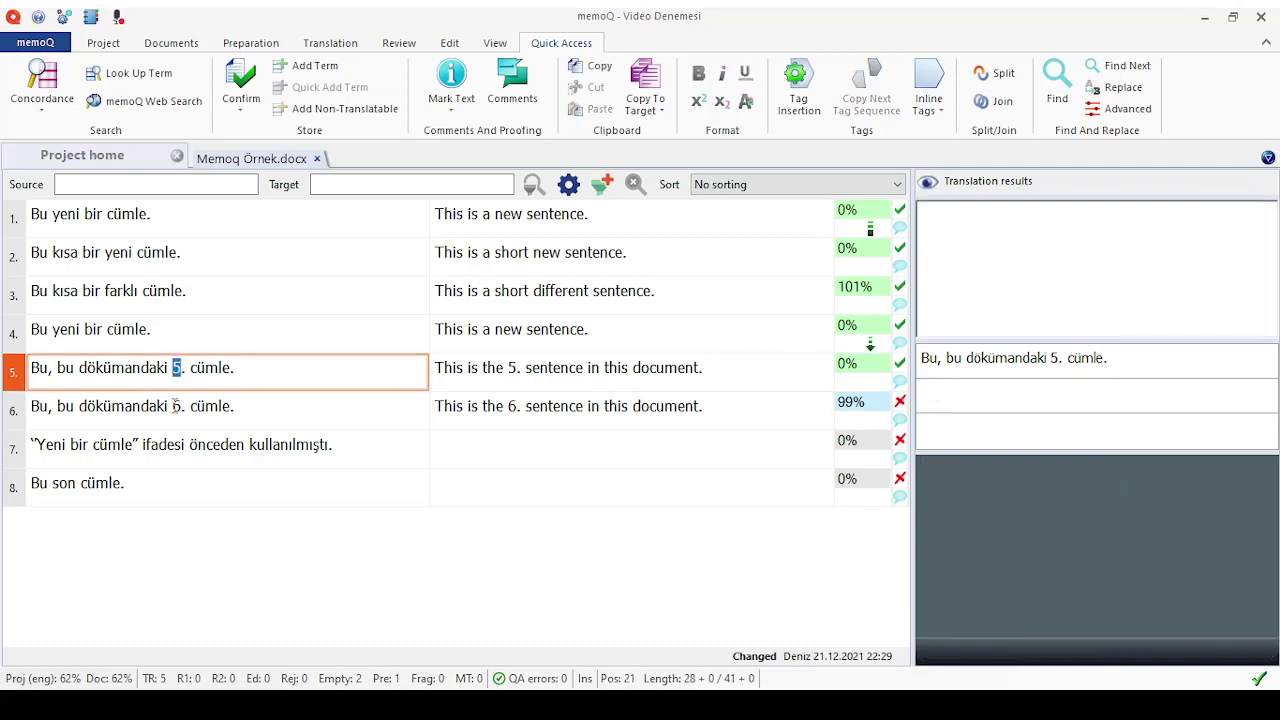
{"action": "double_click", "coordinate": [176, 406]}
{"action": "double_click", "coordinate": [177, 368]}
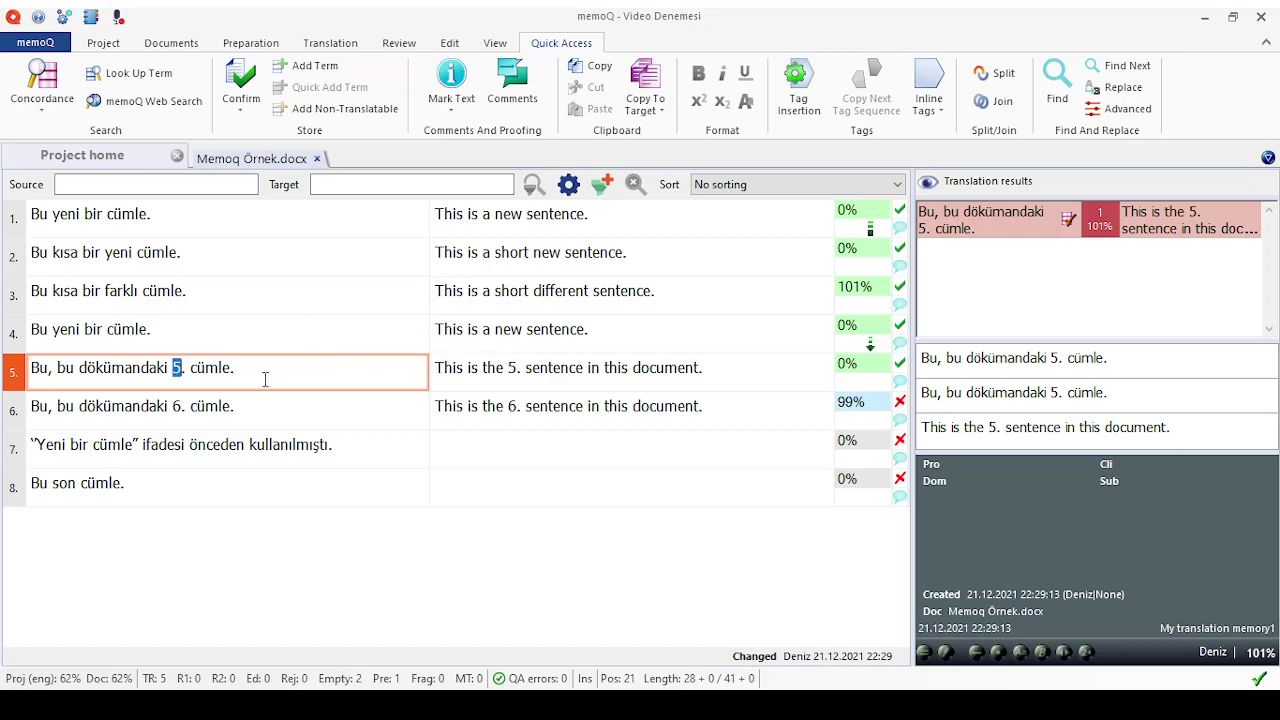
{"action": "double_click", "coordinate": [176, 406]}
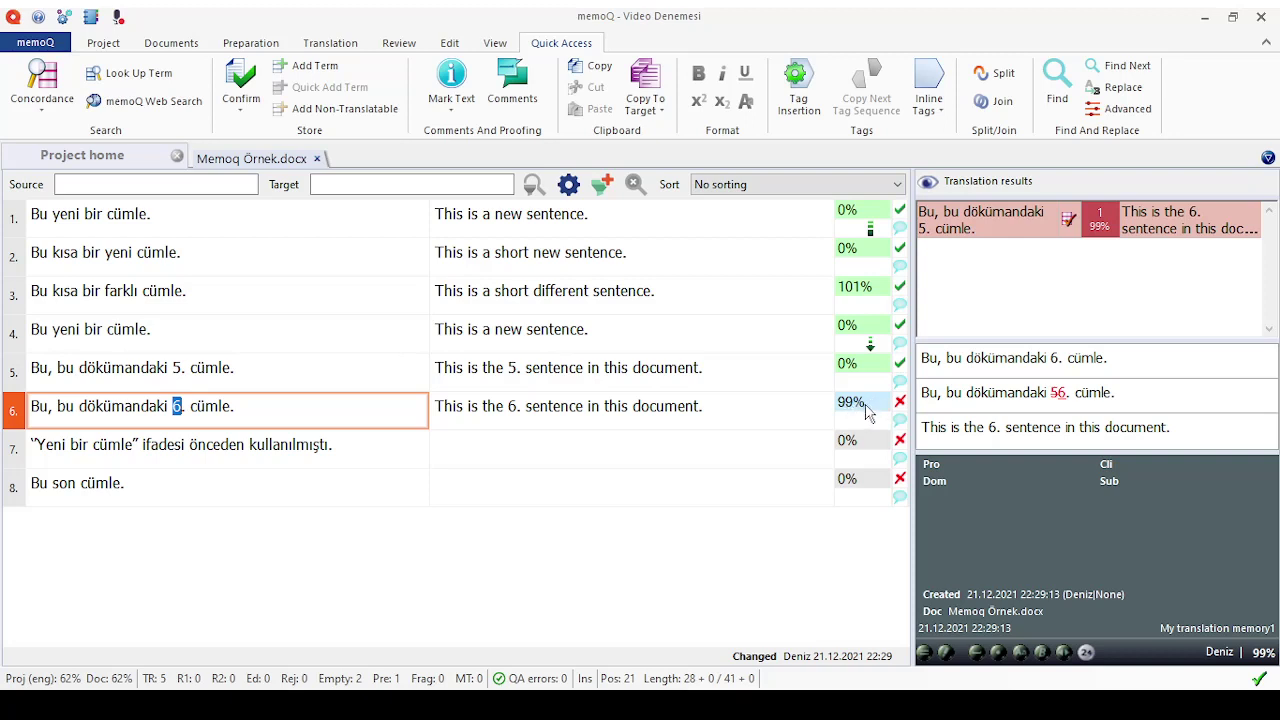
{"action": "key", "text": "Tab"}
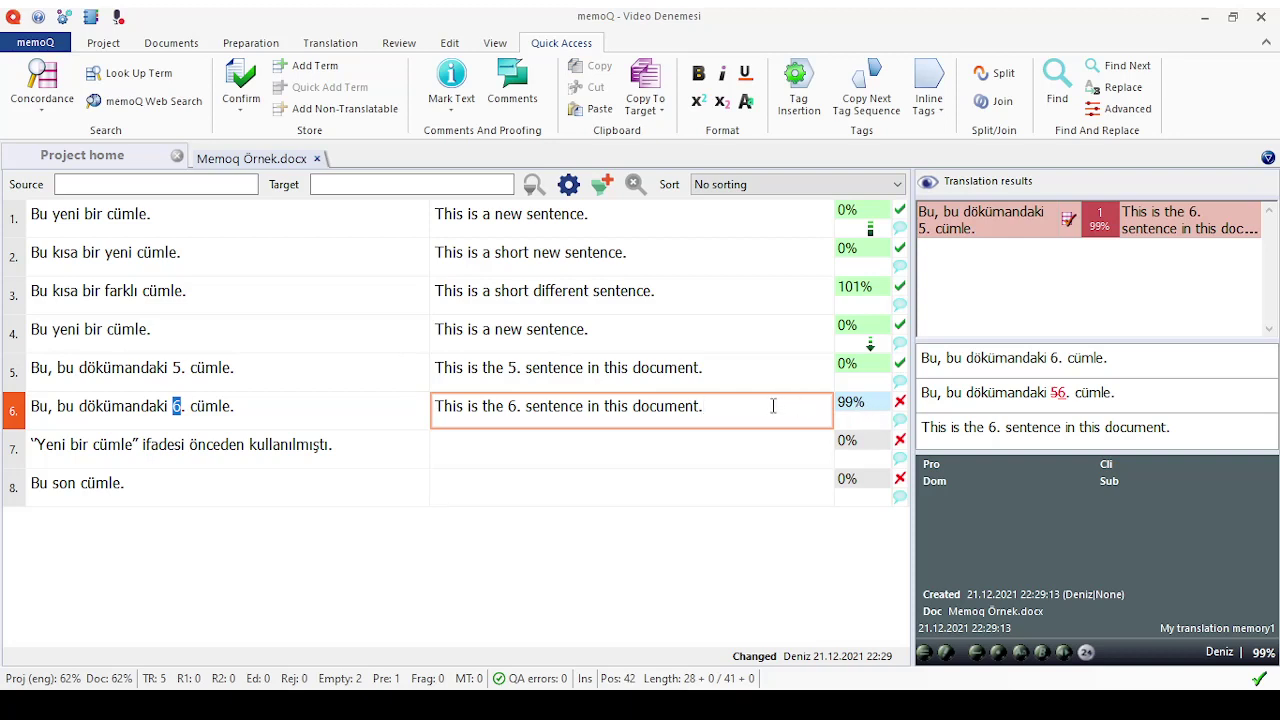
{"action": "key", "text": "ctrl+Return"}
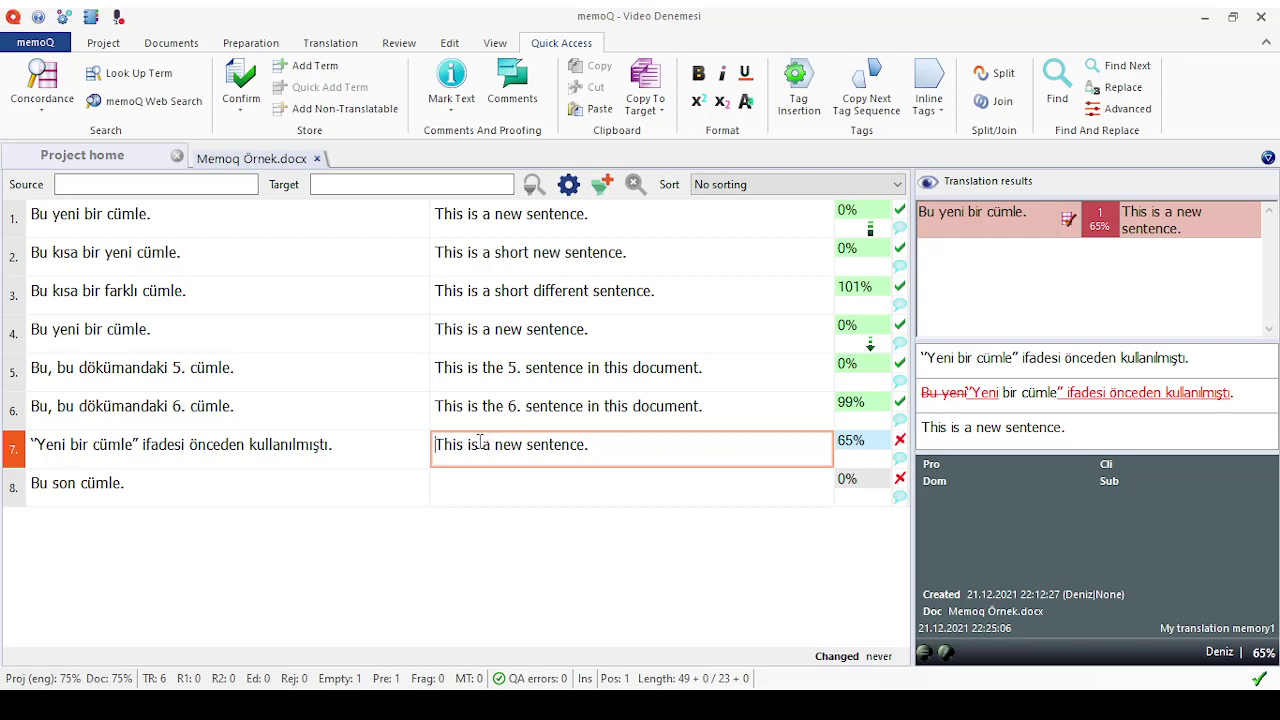
- Edit segment 7's pre-filled match to read “A new sentence” expression has been used before. and confirm the segment
{"action": "left_click_drag", "start_coordinate": [485, 443], "coordinate": [432, 444]}
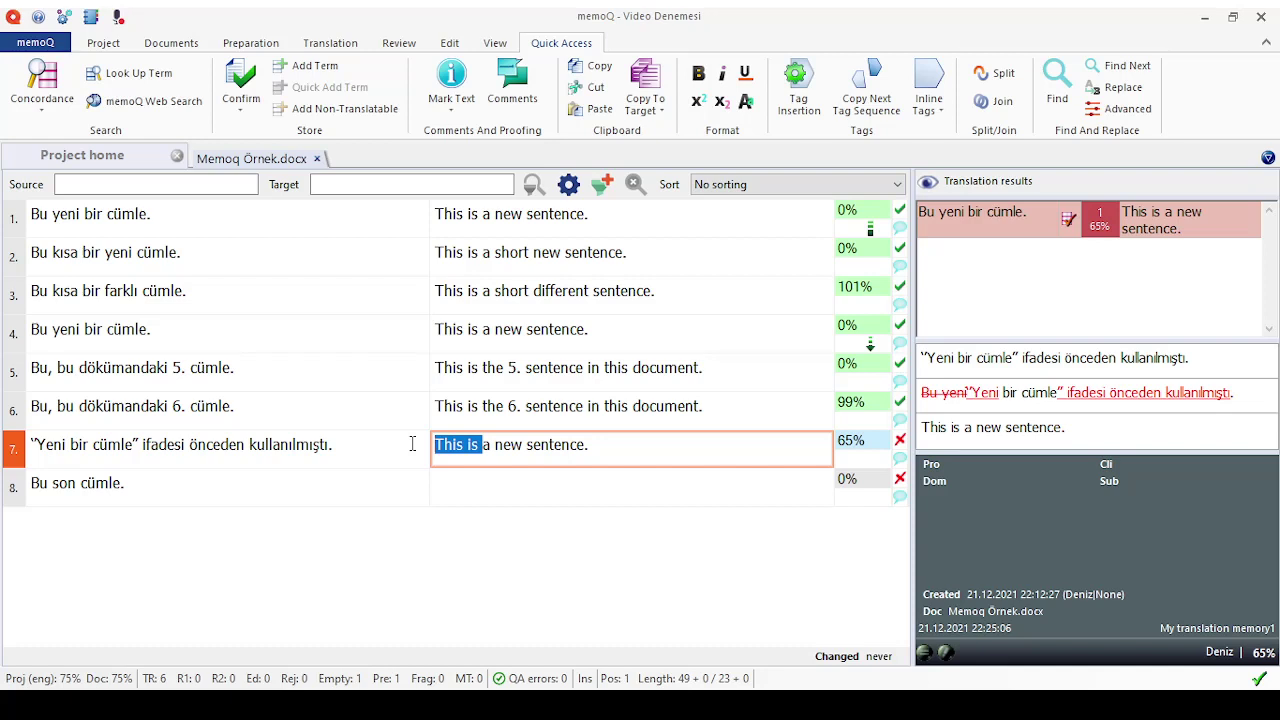
{"action": "key", "text": "BackSpace"}
{"action": "type", "text": "\""}
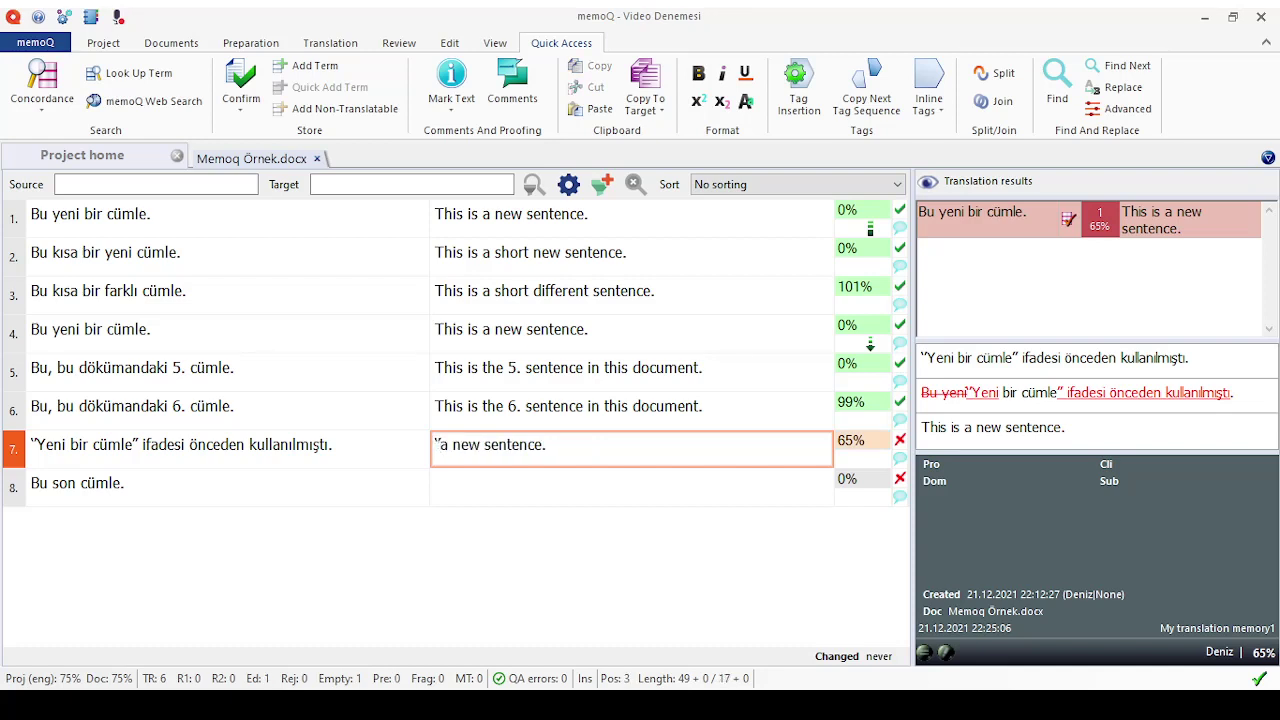
{"action": "key", "text": "BackSpace"}
{"action": "type", "text": "A"}
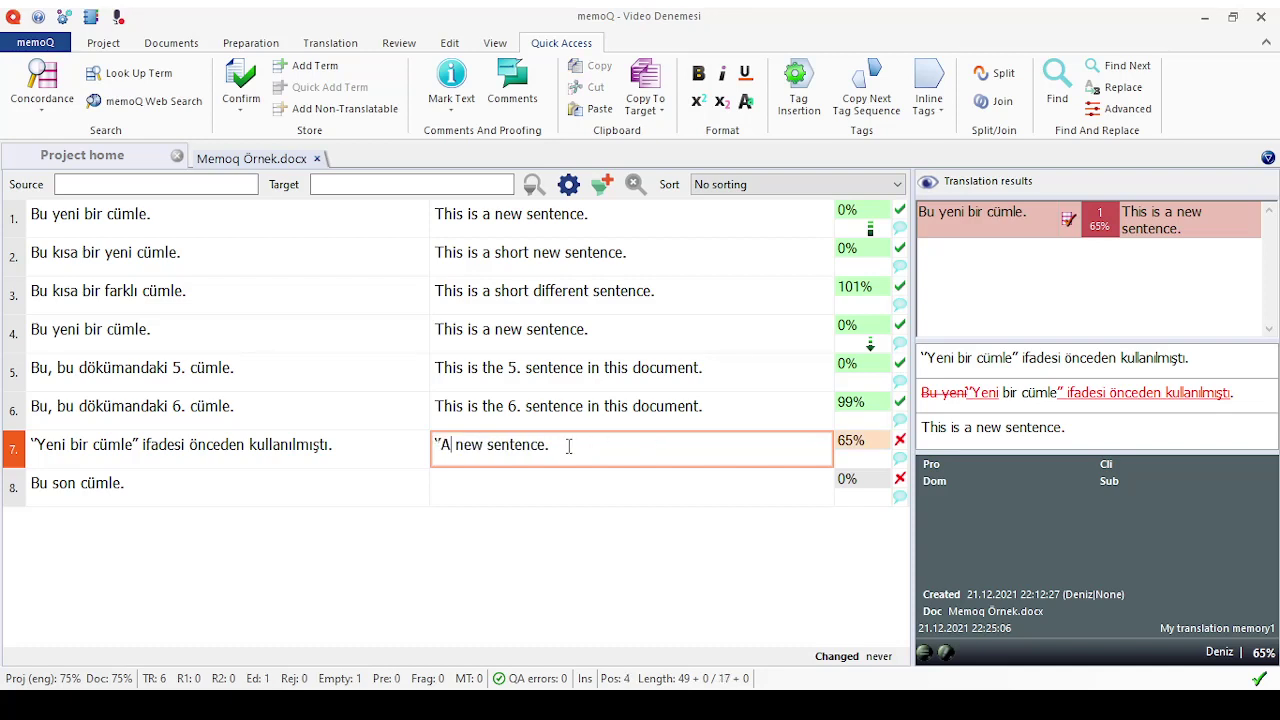
{"action": "left_click", "coordinate": [551, 445]}
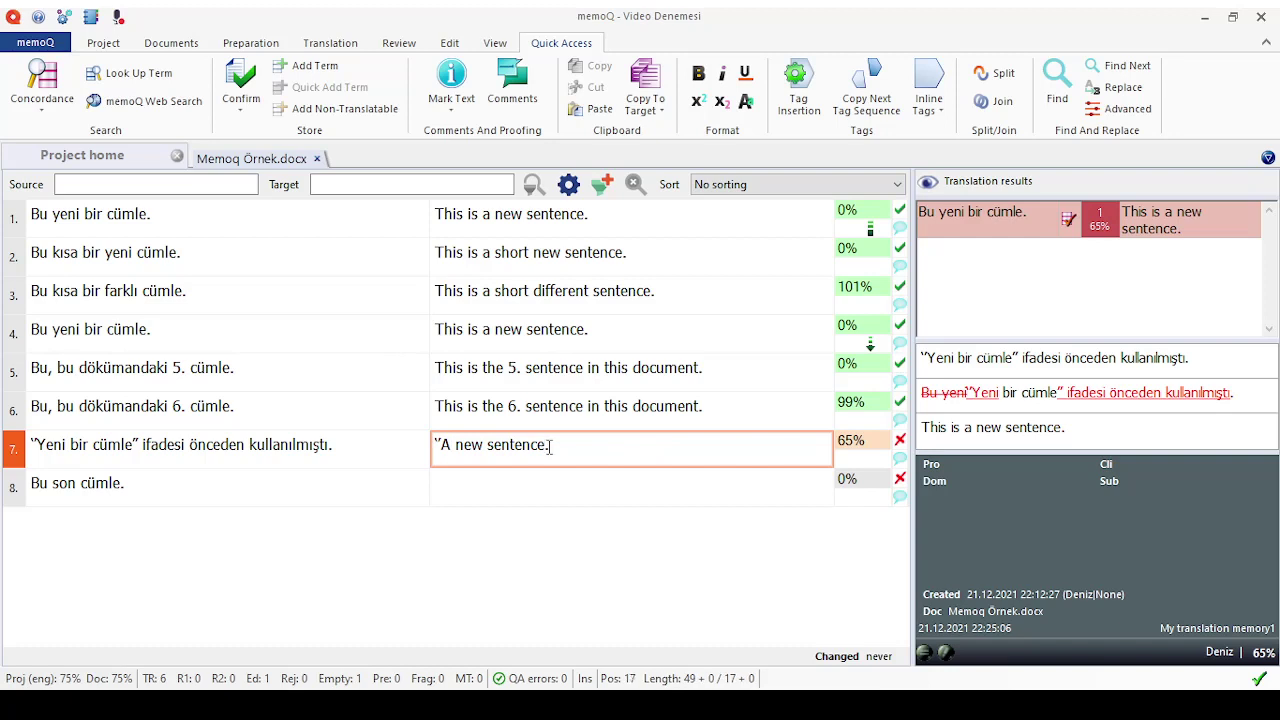
{"action": "key", "text": "BackSpace"}
{"action": "type", "text": "\" expression has been "}
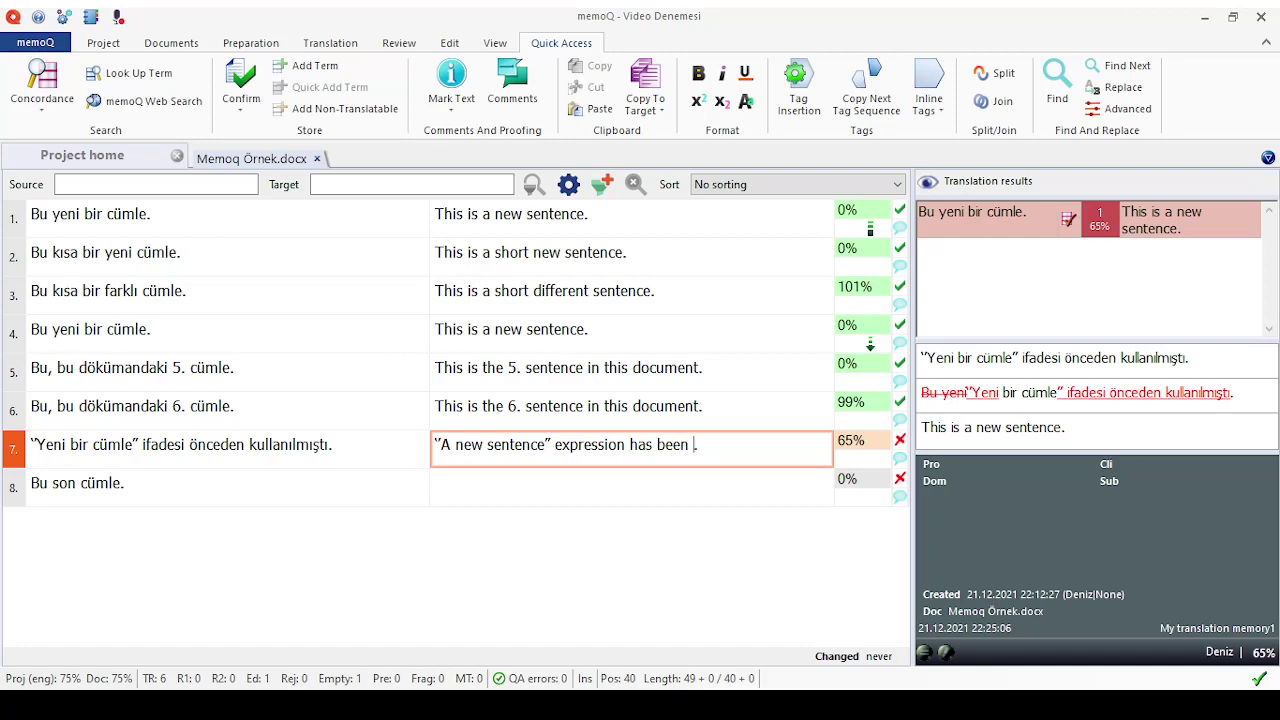
{"action": "type", "text": "used before."}
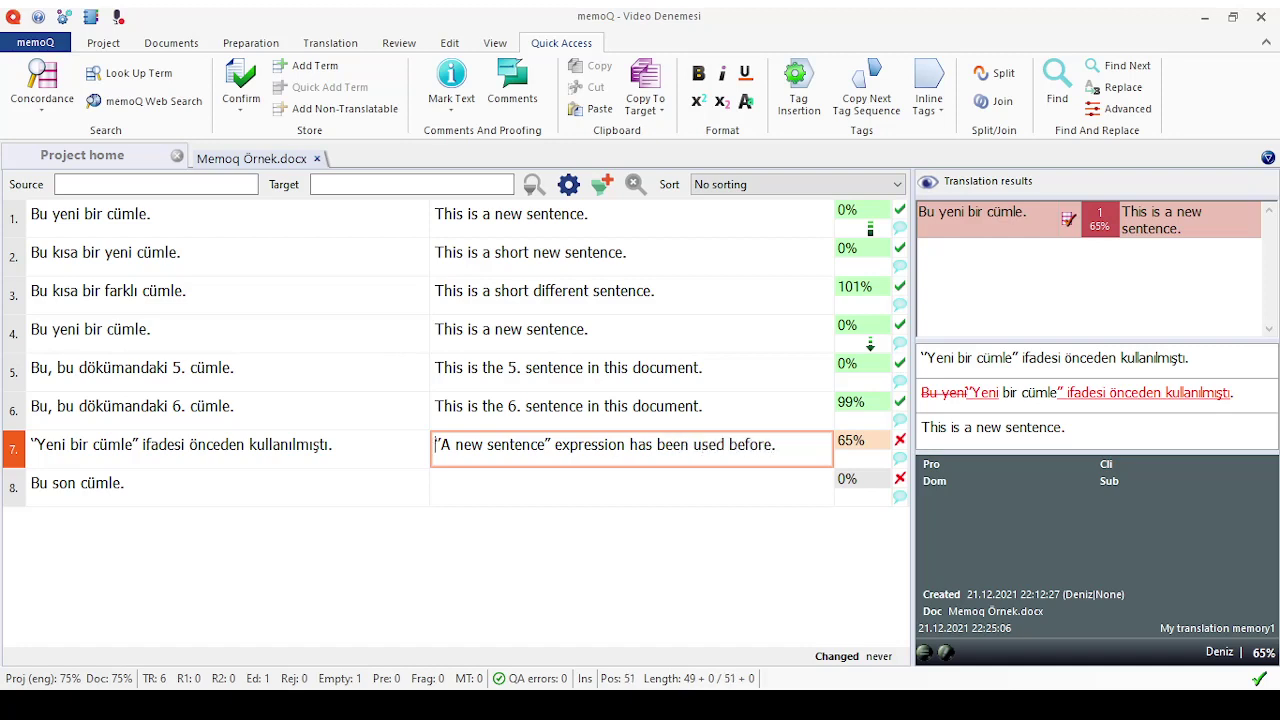
{"action": "key", "text": "ctrl+Return"}
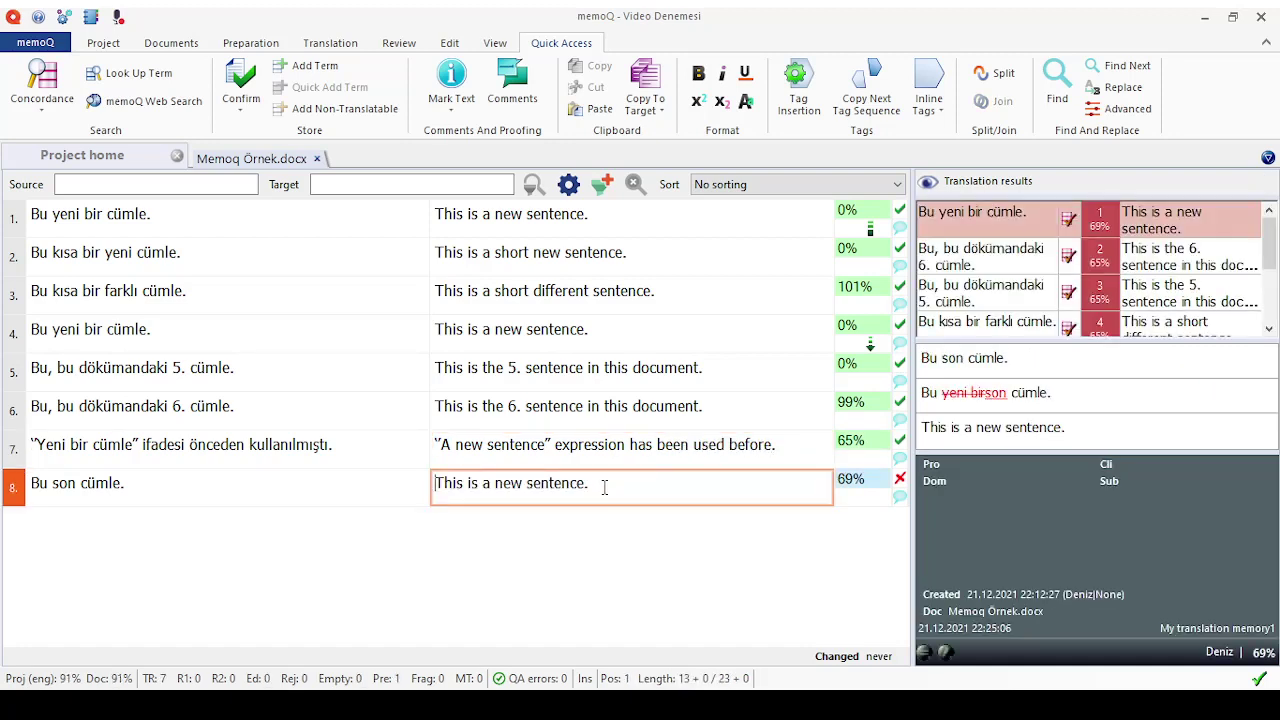
- Review segment 8's translation memory matches and replace "a new" with "the last" in its pre-filled target
{"action": "scroll", "coordinate": [1103, 292], "scroll_direction": "down", "scroll_amount": 1}
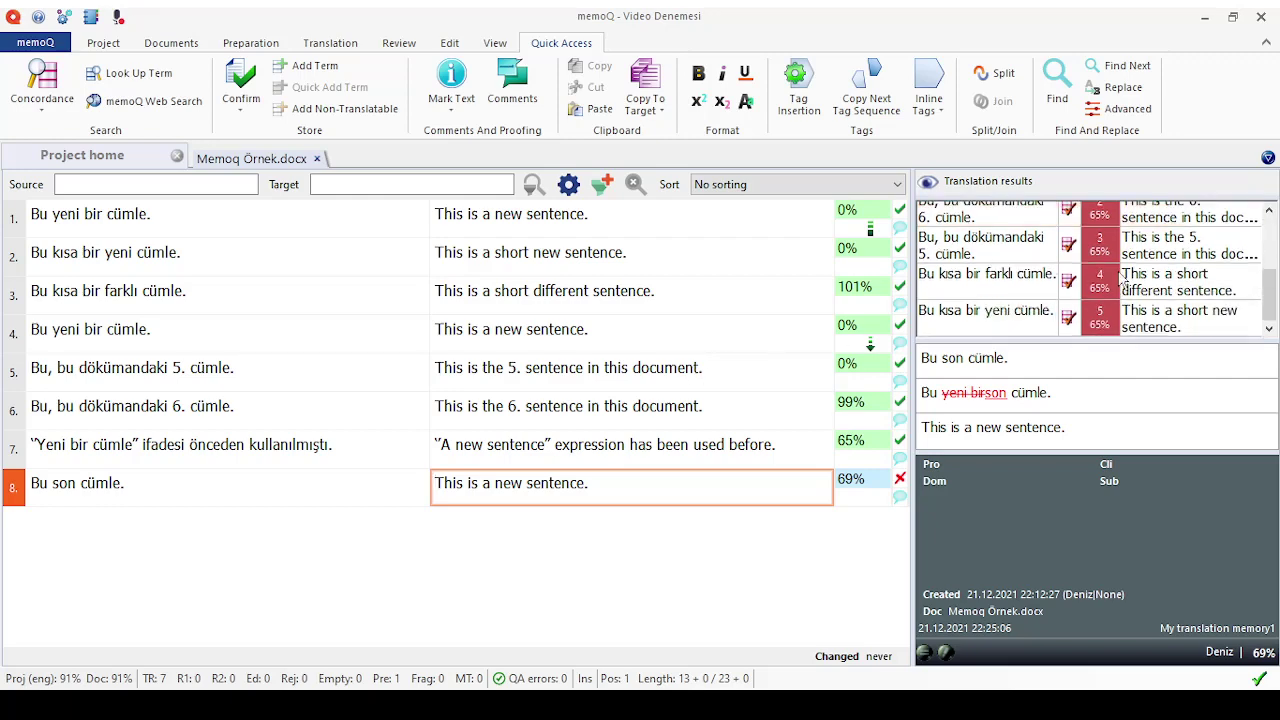
{"action": "scroll", "coordinate": [1123, 283], "scroll_direction": "up", "scroll_amount": 1}
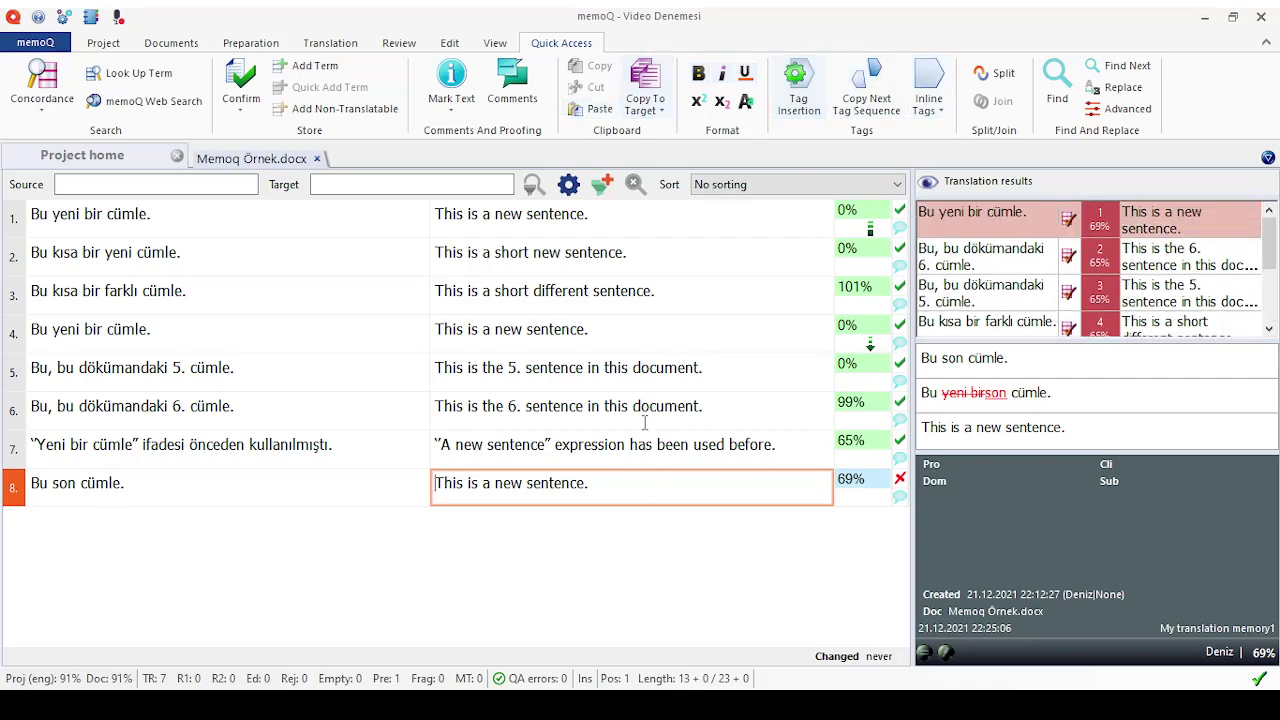
{"action": "left_click", "coordinate": [662, 484]}
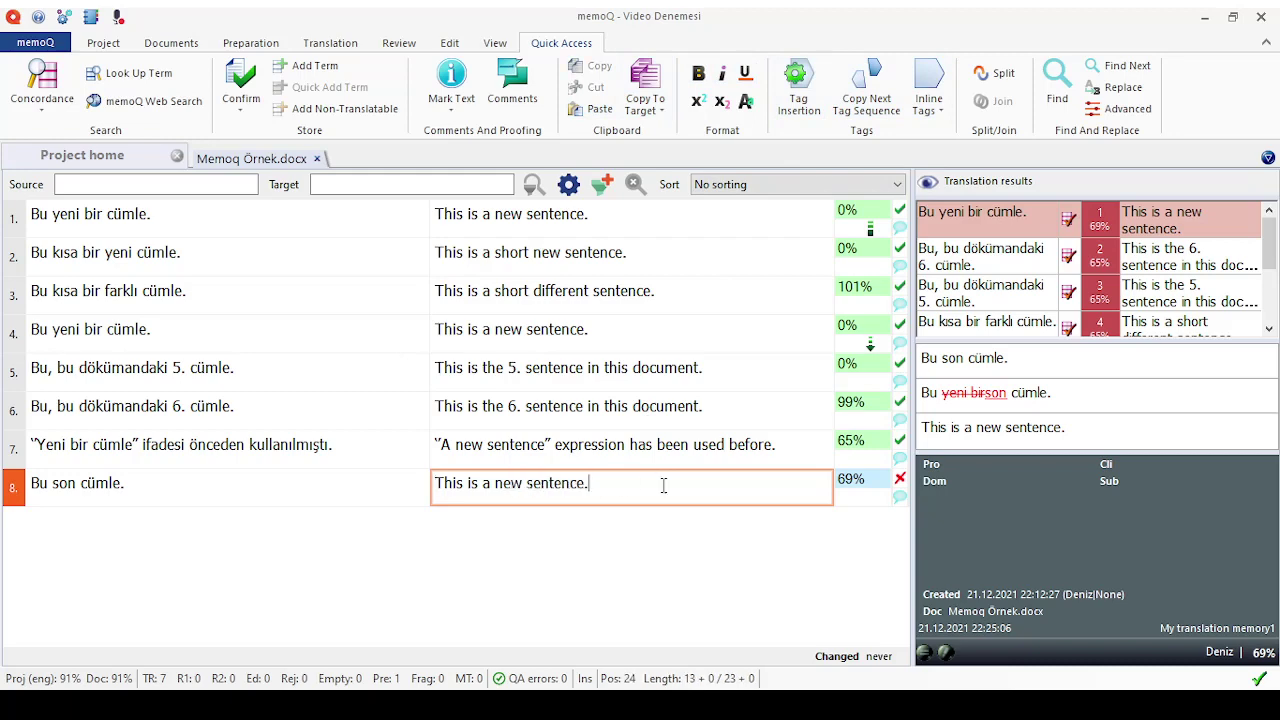
{"action": "left_click_drag", "start_coordinate": [478, 485], "coordinate": [526, 490]}
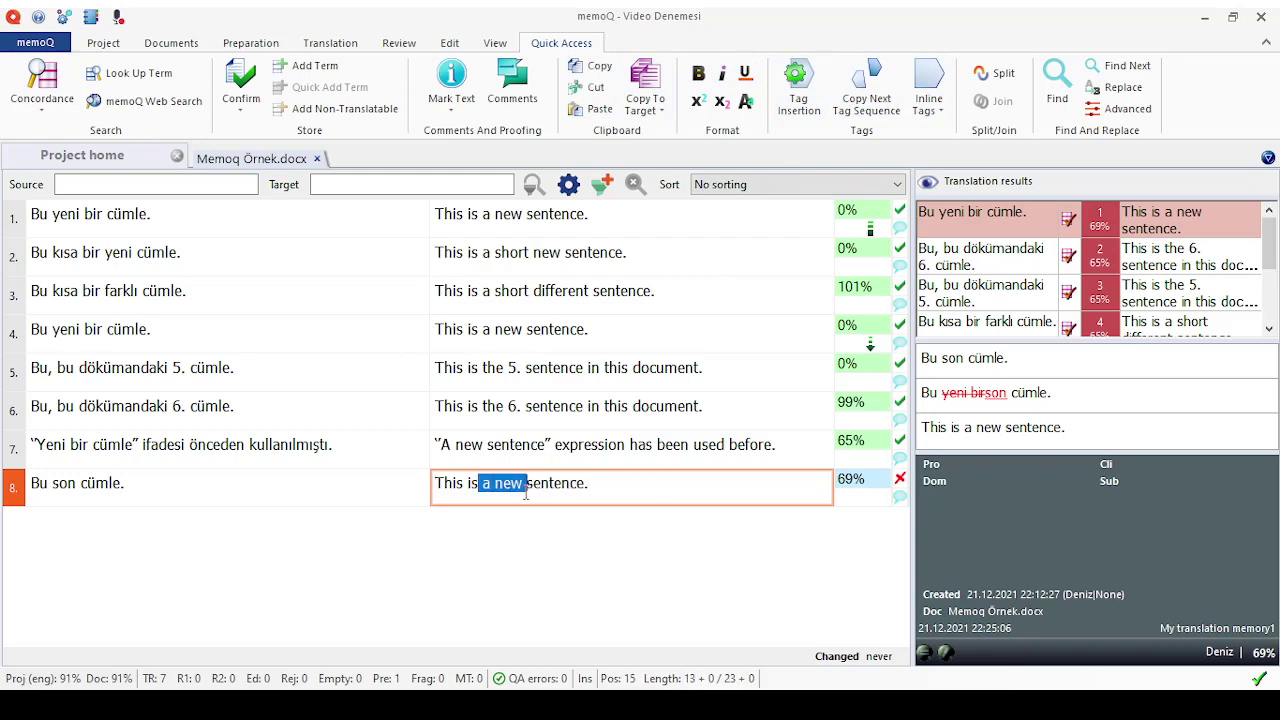
{"action": "key", "text": "Delete"}
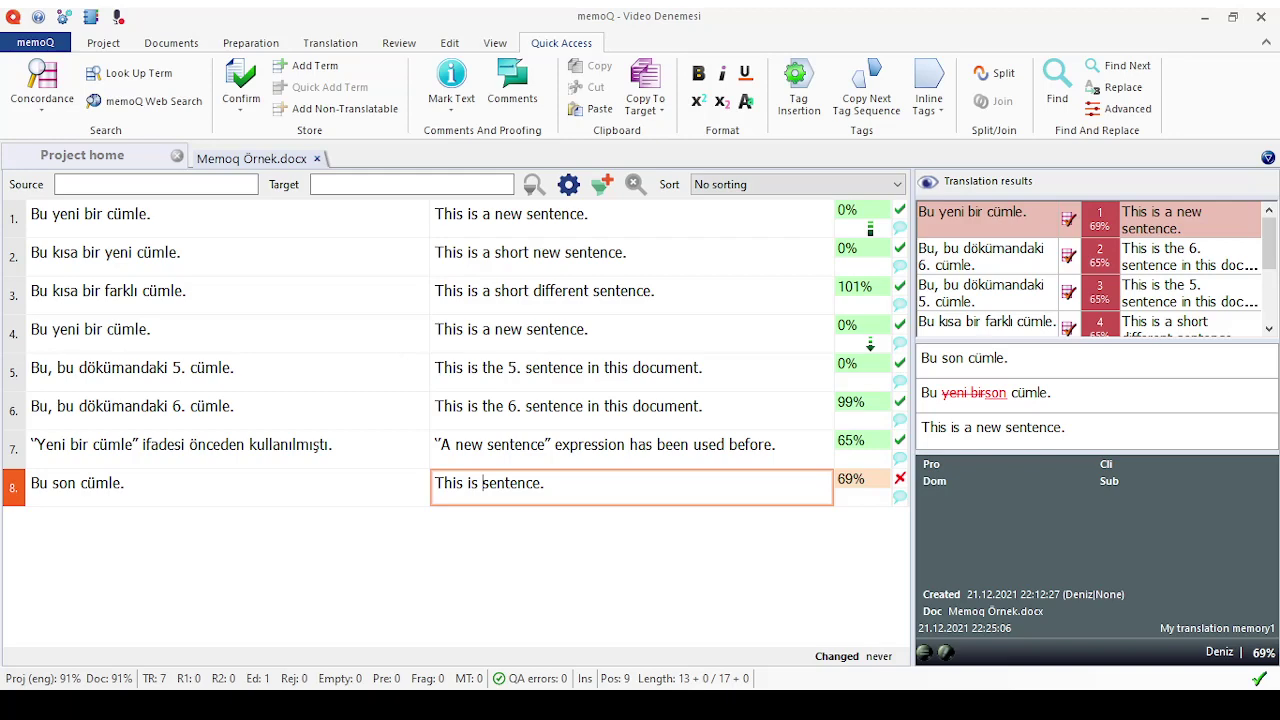
{"action": "type", "text": "the last"}
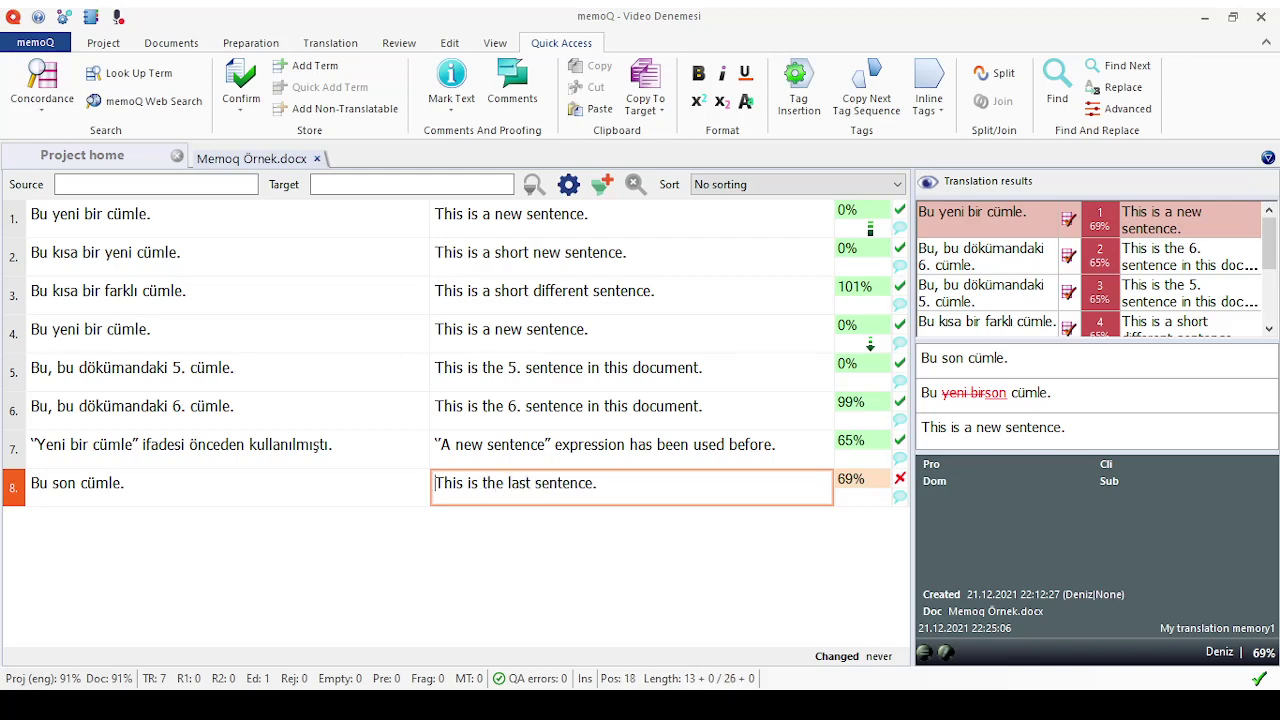
- Confirm segment 8 with the target "This is the last sentence."
{"action": "key", "text": "ctrl+Return"}
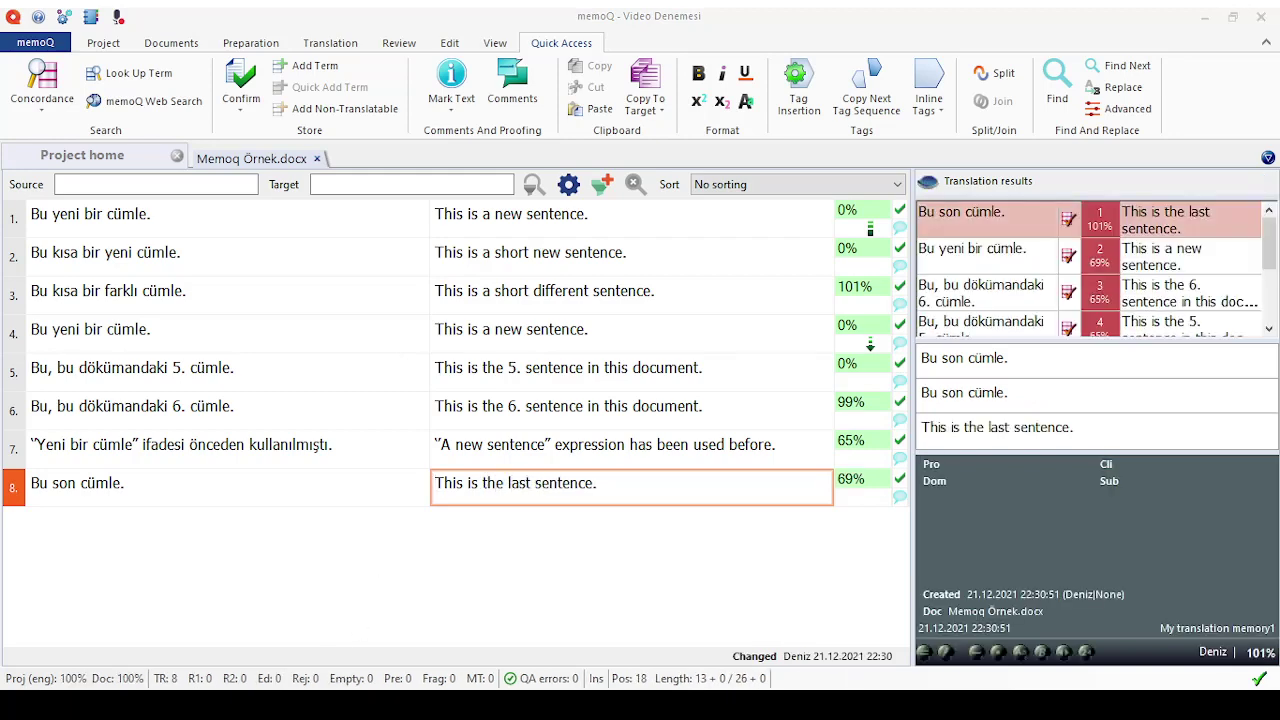
- Clear segment 8's target text and copy the source sentence "Bu son cümle." into it
{"action": "left_click", "coordinate": [414, 503]}
{"action": "left_click_drag", "start_coordinate": [620, 480], "coordinate": [430, 482]}
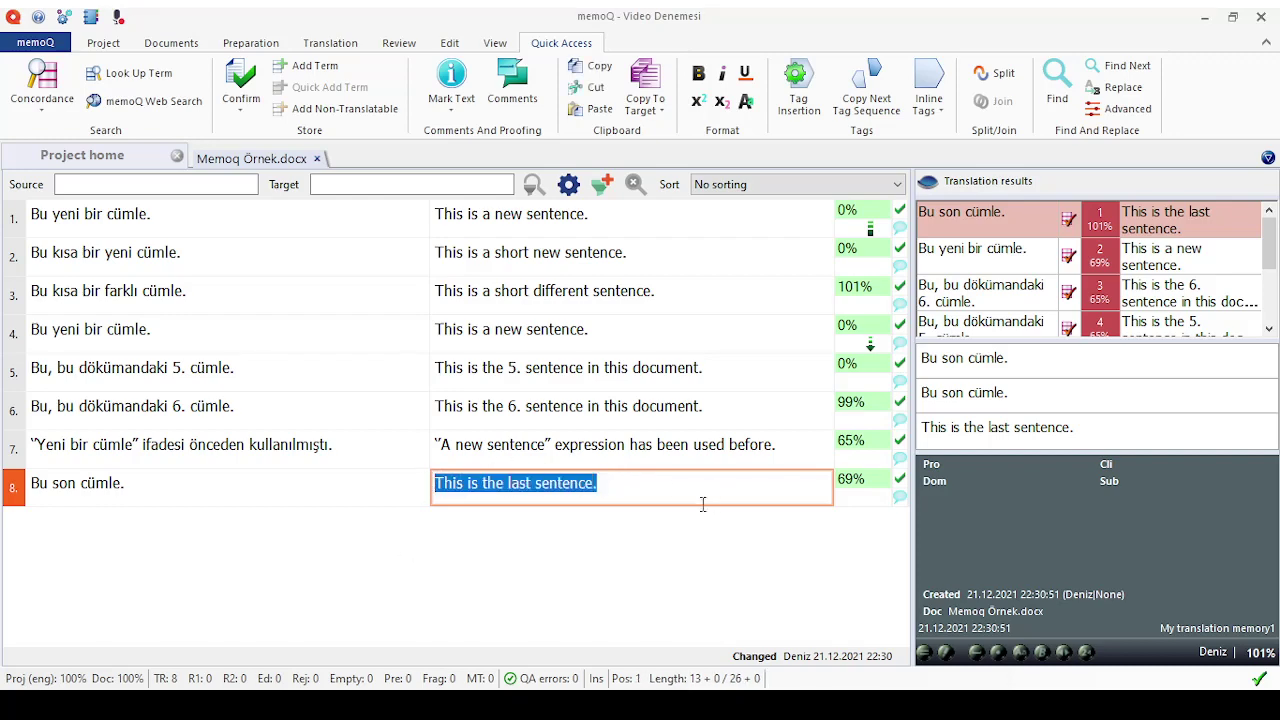
{"action": "key", "text": "Delete"}
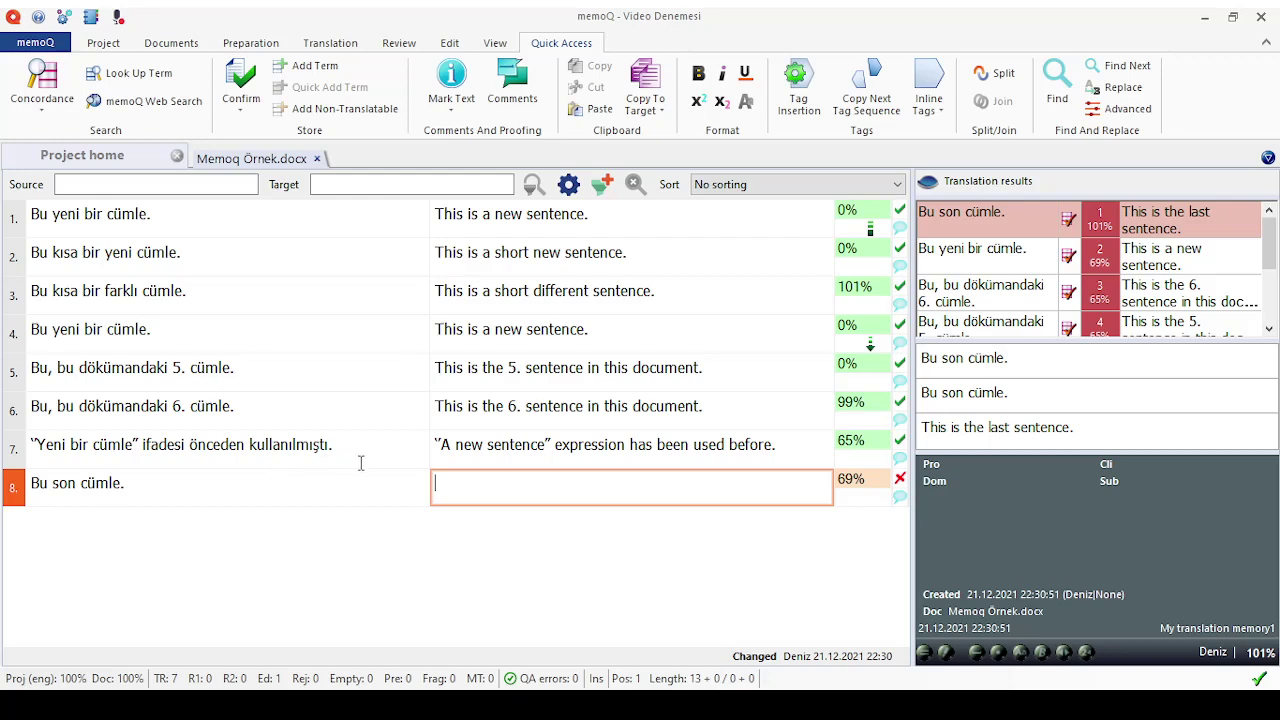
{"action": "key", "text": "ctrl+shift+s"}
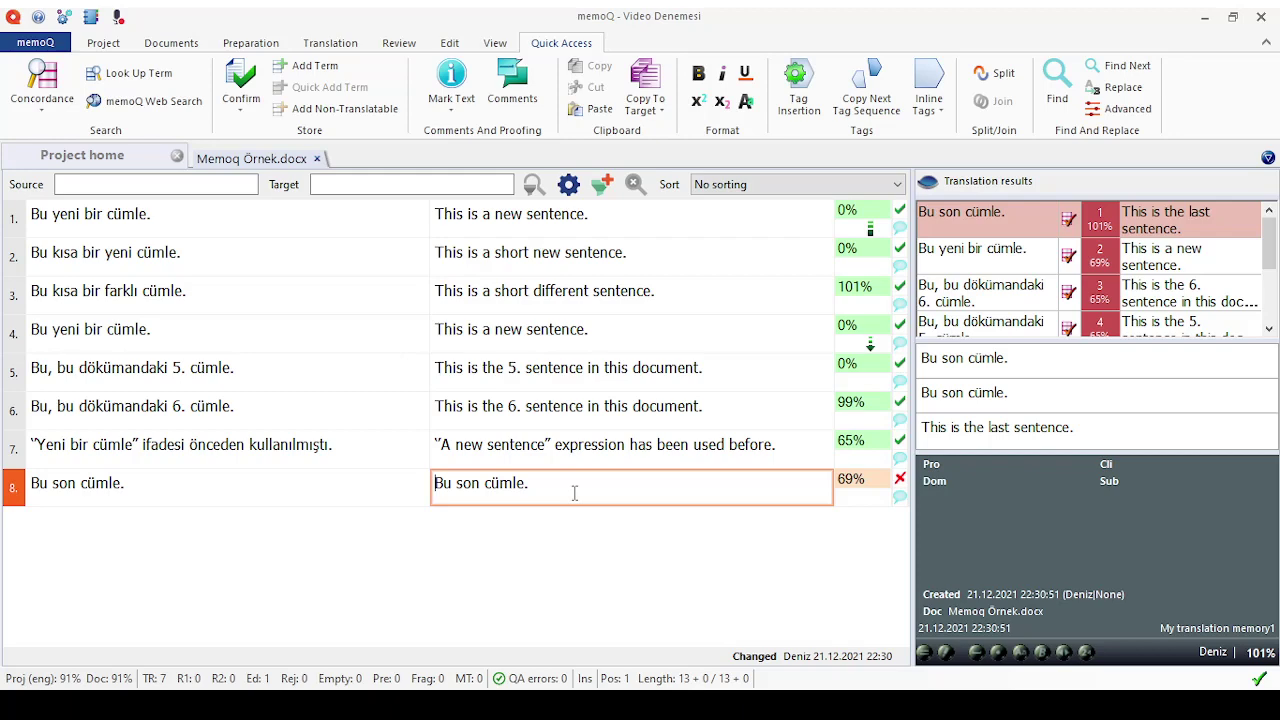
- Replace segment 8's target with the translation memory match "This is the last sentence." and confirm the segment
{"action": "left_click_drag", "start_coordinate": [575, 492], "coordinate": [412, 486]}
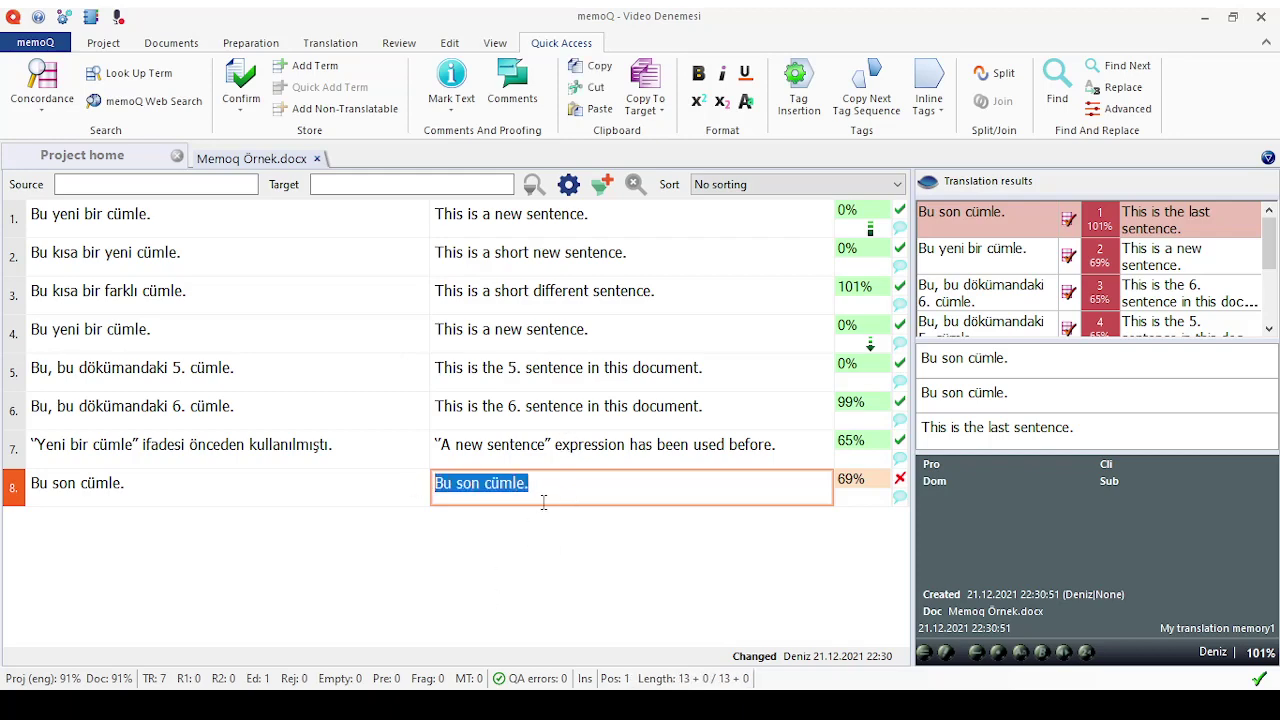
{"action": "type", "text": "This"}
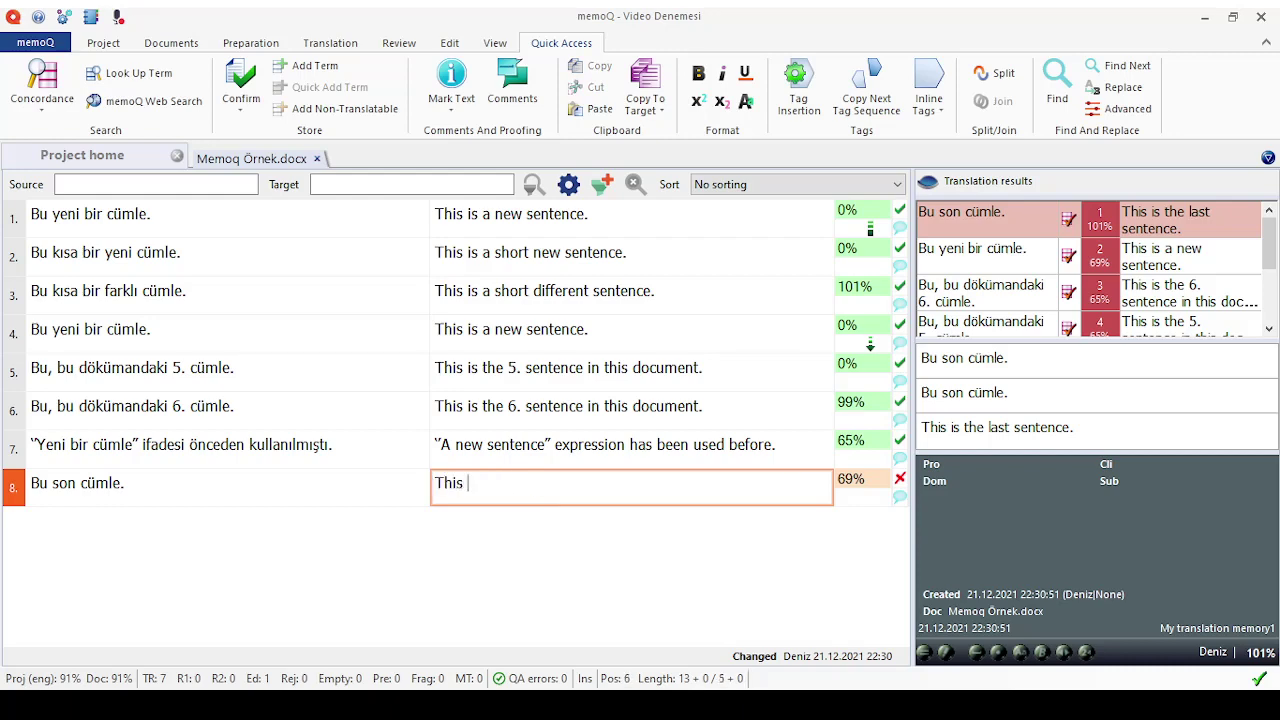
{"action": "double_click", "coordinate": [1002, 427]}
{"action": "left_click", "coordinate": [1060, 428]}
{"action": "triple_click", "coordinate": [1078, 428]}
{"action": "left_click", "coordinate": [1118, 438]}
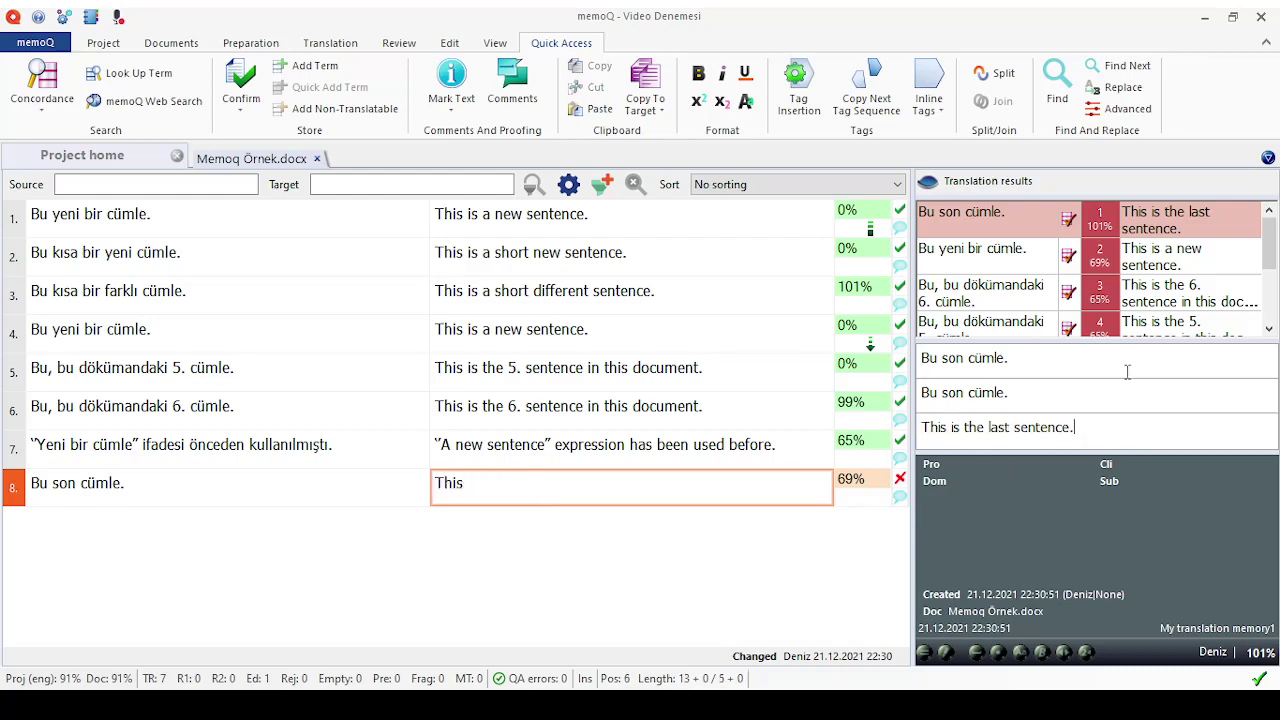
{"action": "double_click", "coordinate": [1158, 220]}
{"action": "left_click", "coordinate": [743, 477]}
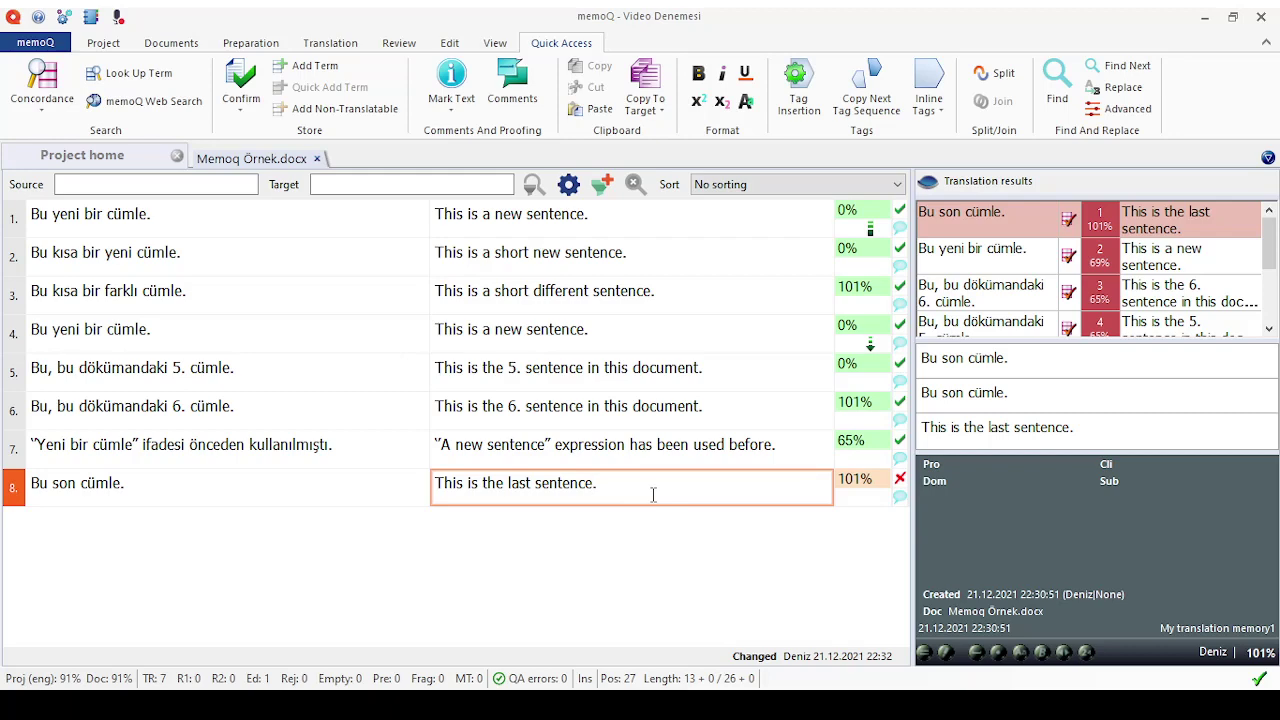
{"action": "key", "text": "ctrl+Return"}
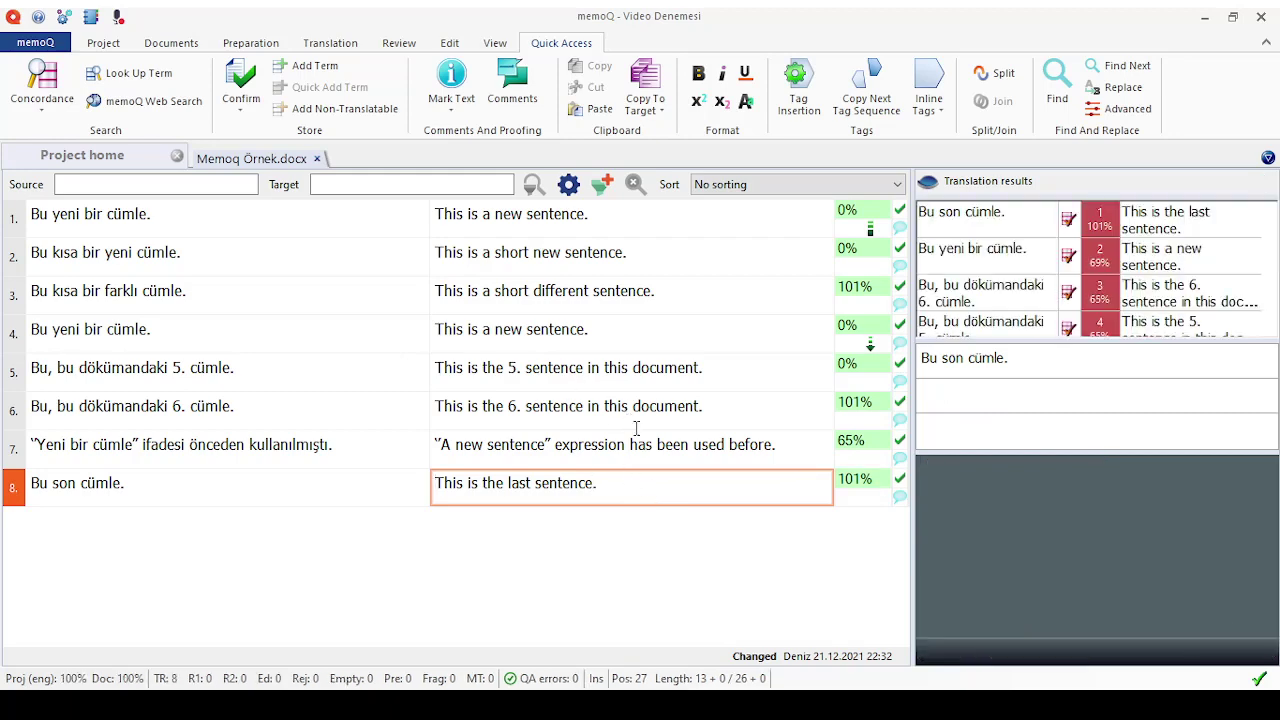
- Insert the translation memory match into segment 8 again, delete the duplicate sentence and confirm the segment
{"action": "left_click", "coordinate": [55, 85]}
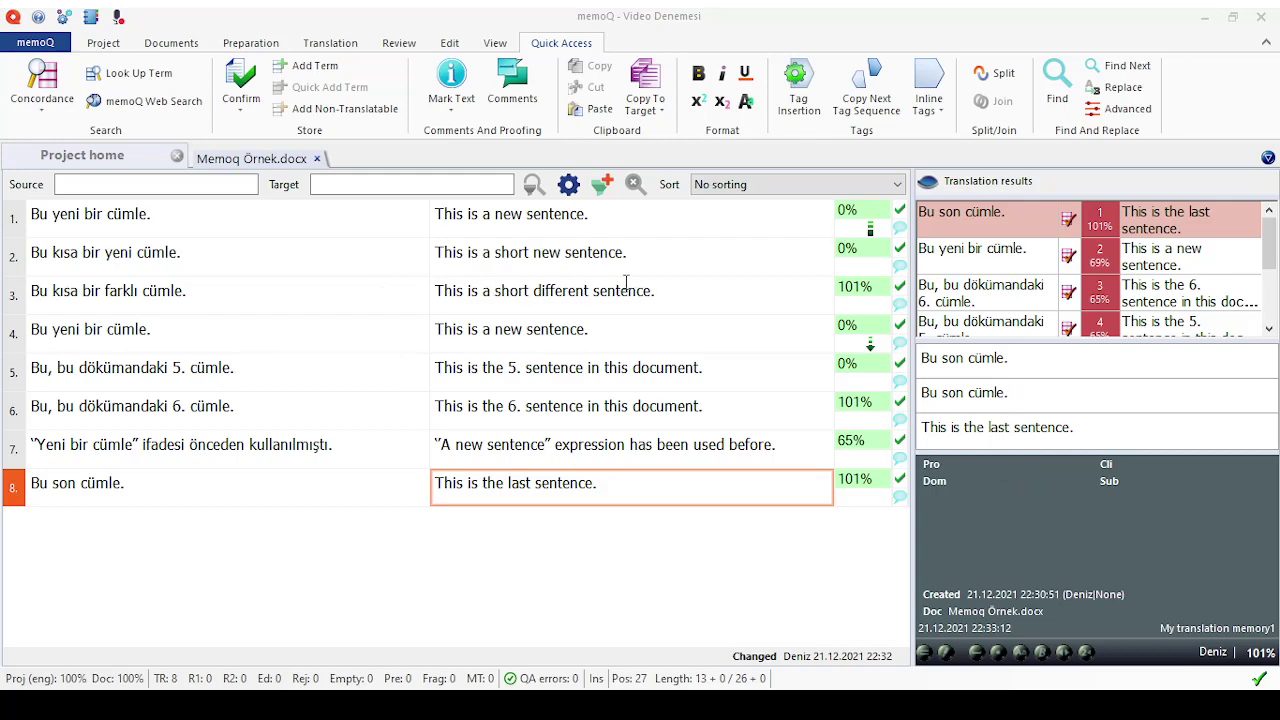
{"action": "key", "text": "ctrl+space"}
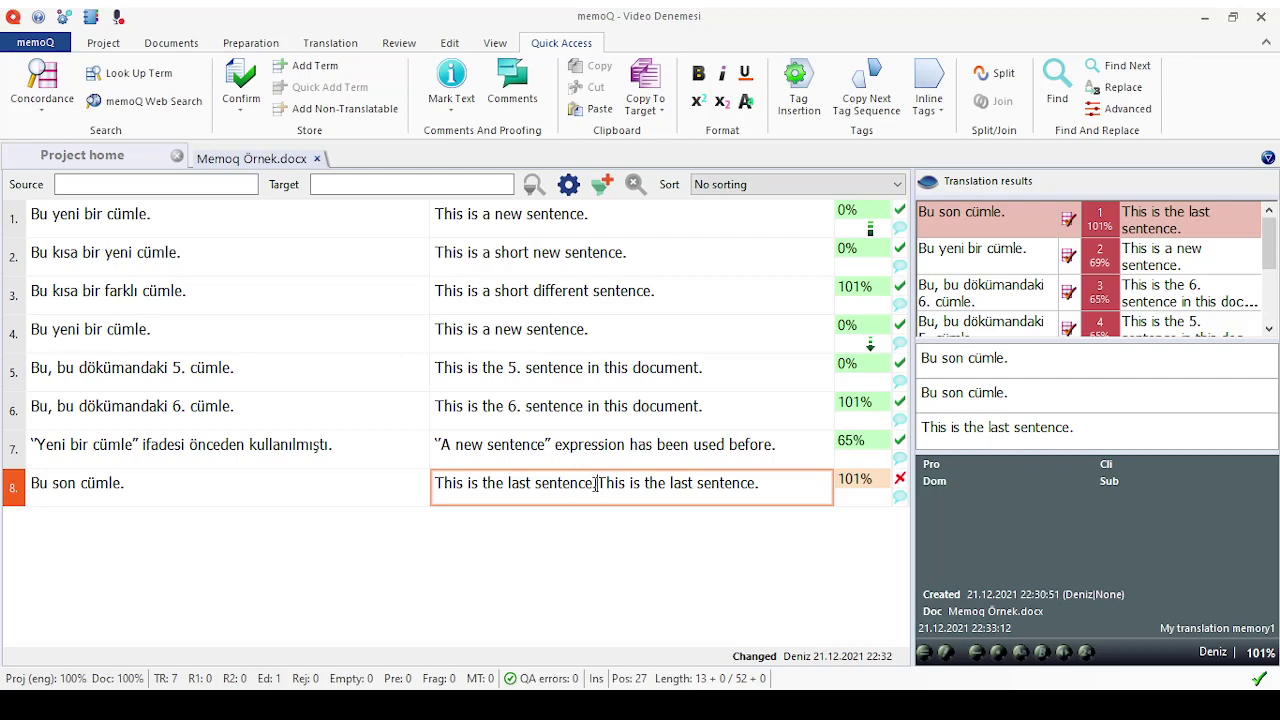
{"action": "left_click_drag", "start_coordinate": [597, 483], "coordinate": [399, 476]}
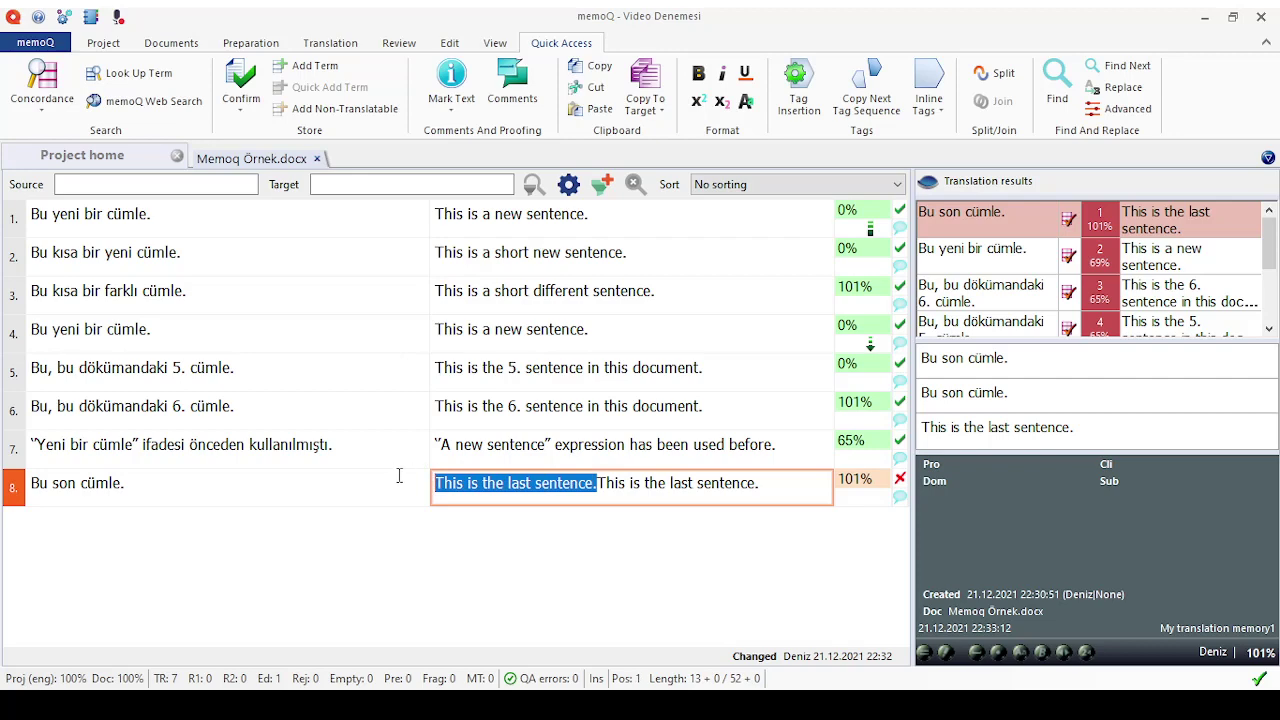
{"action": "key", "text": "Delete"}
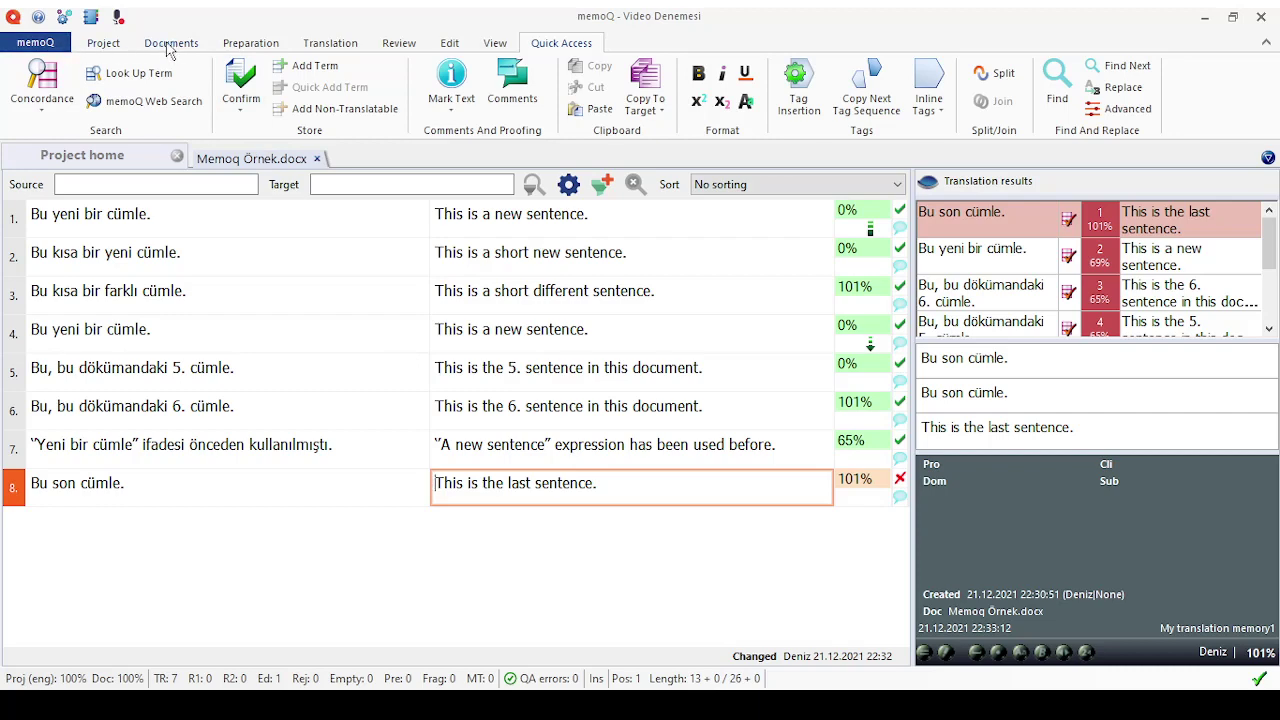
{"action": "left_click", "coordinate": [630, 502]}
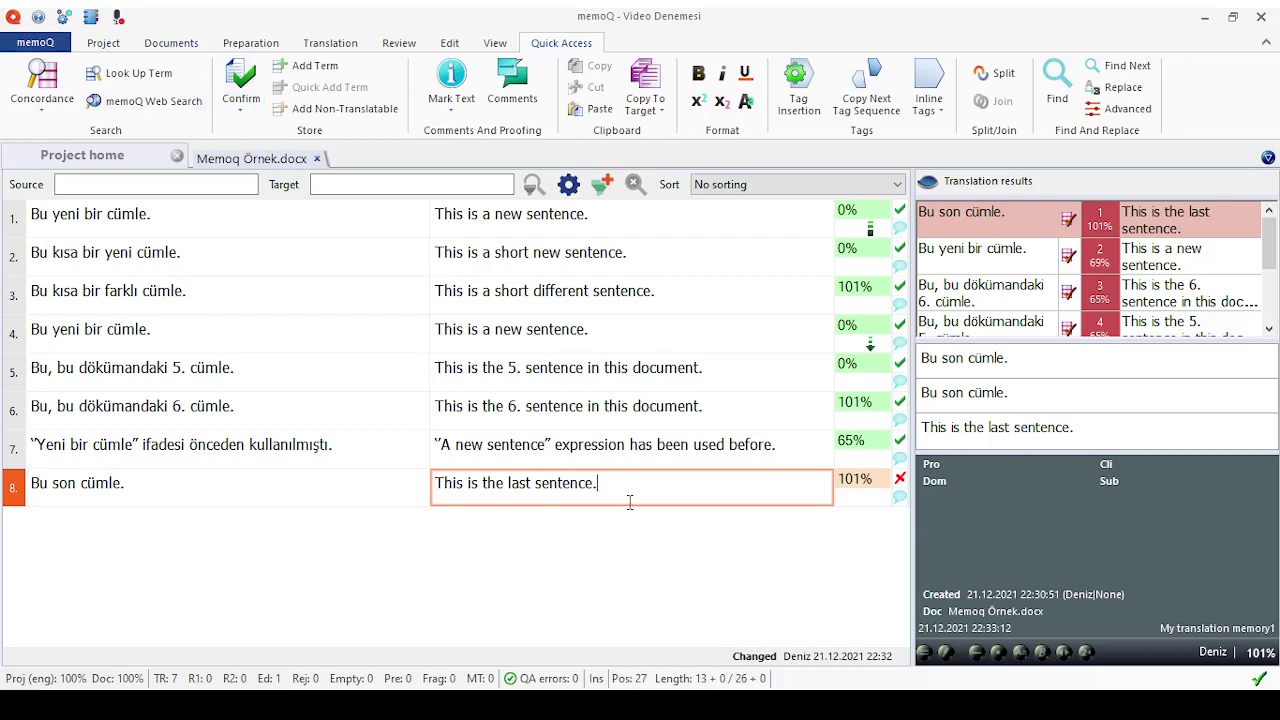
{"action": "key", "text": "ctrl+Return"}
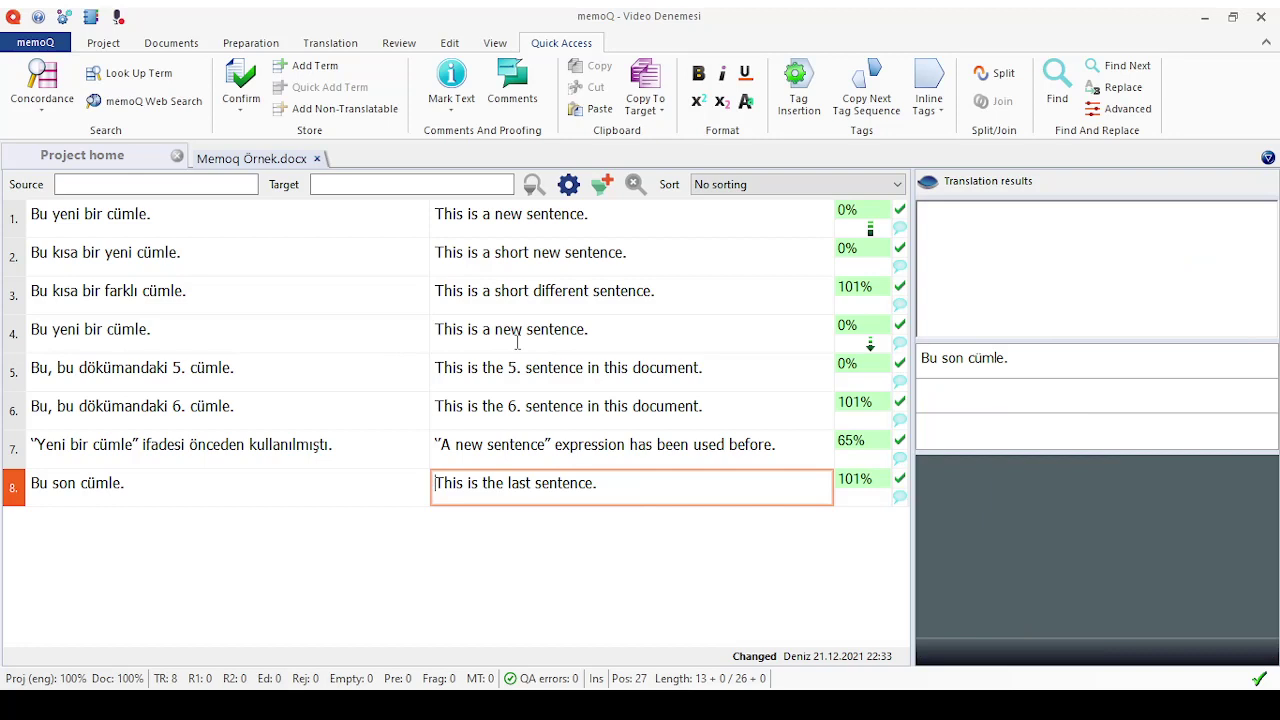
- Export the translated document Memoq Örnek.docx
{"action": "left_click", "coordinate": [181, 46]}
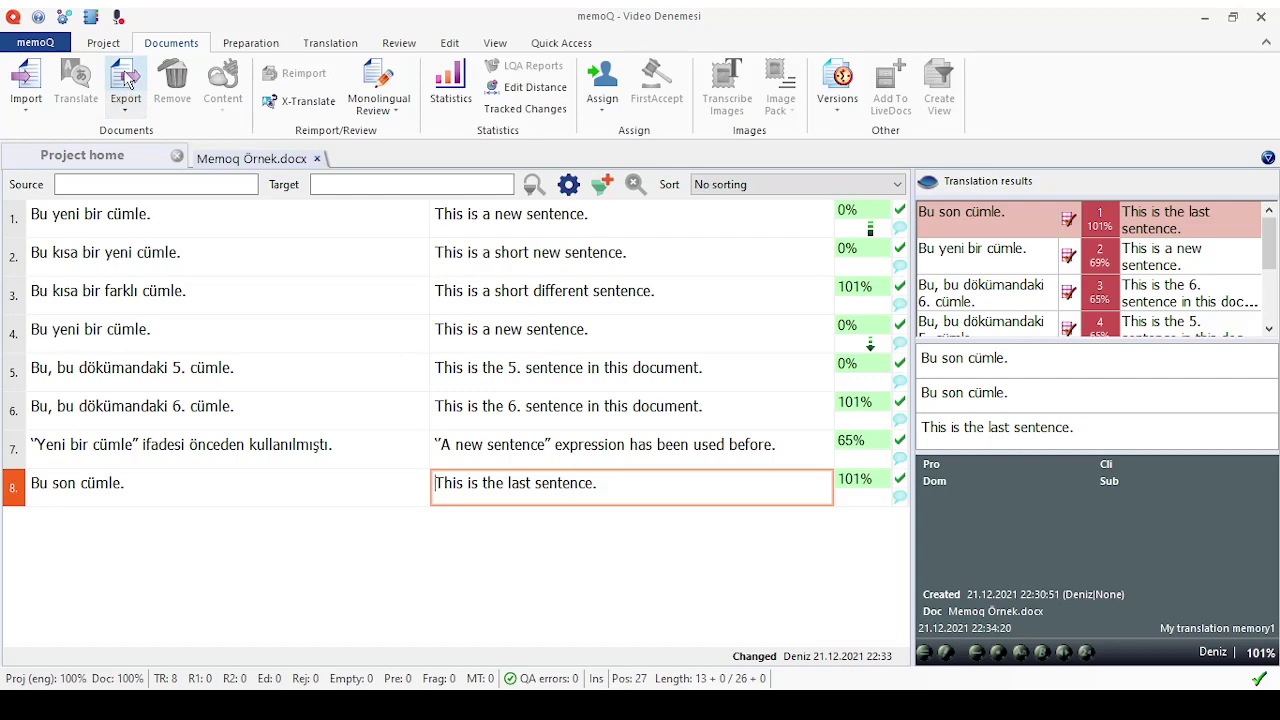
{"action": "left_click", "coordinate": [127, 82]}
{"action": "left_click", "coordinate": [140, 95]}
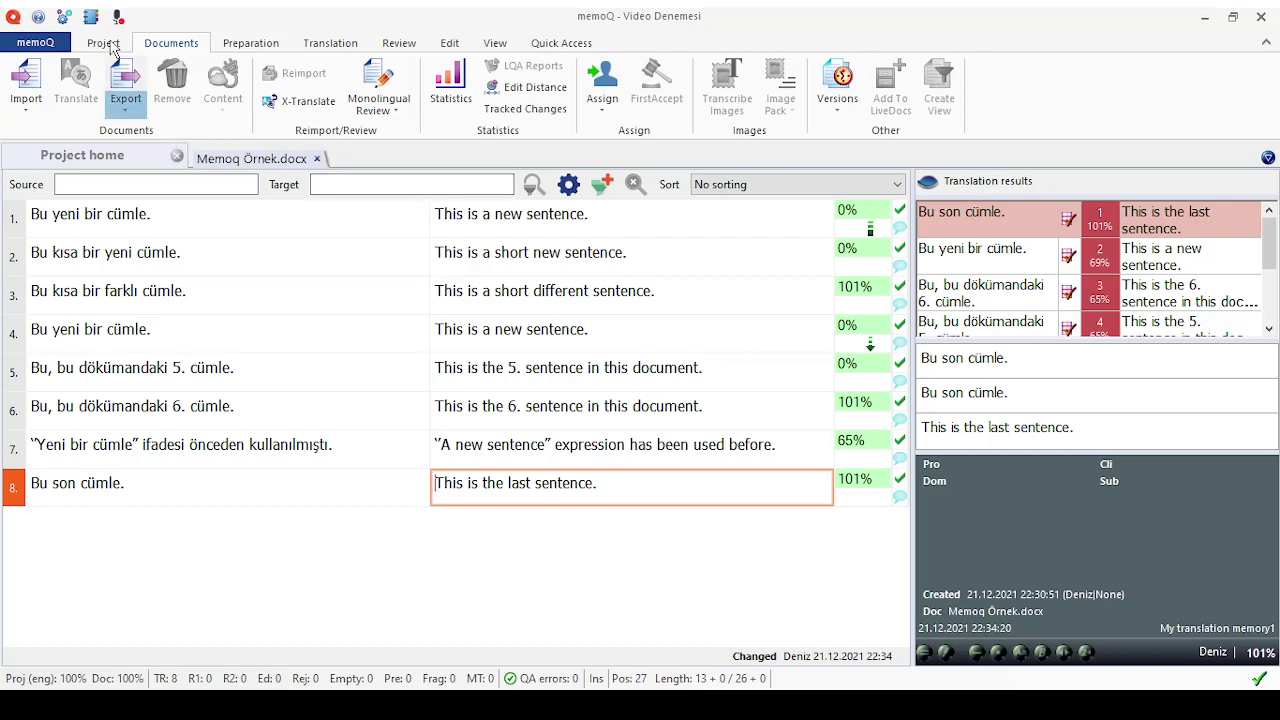
{"action": "left_click", "coordinate": [112, 48]}
{"action": "left_click", "coordinate": [148, 45]}
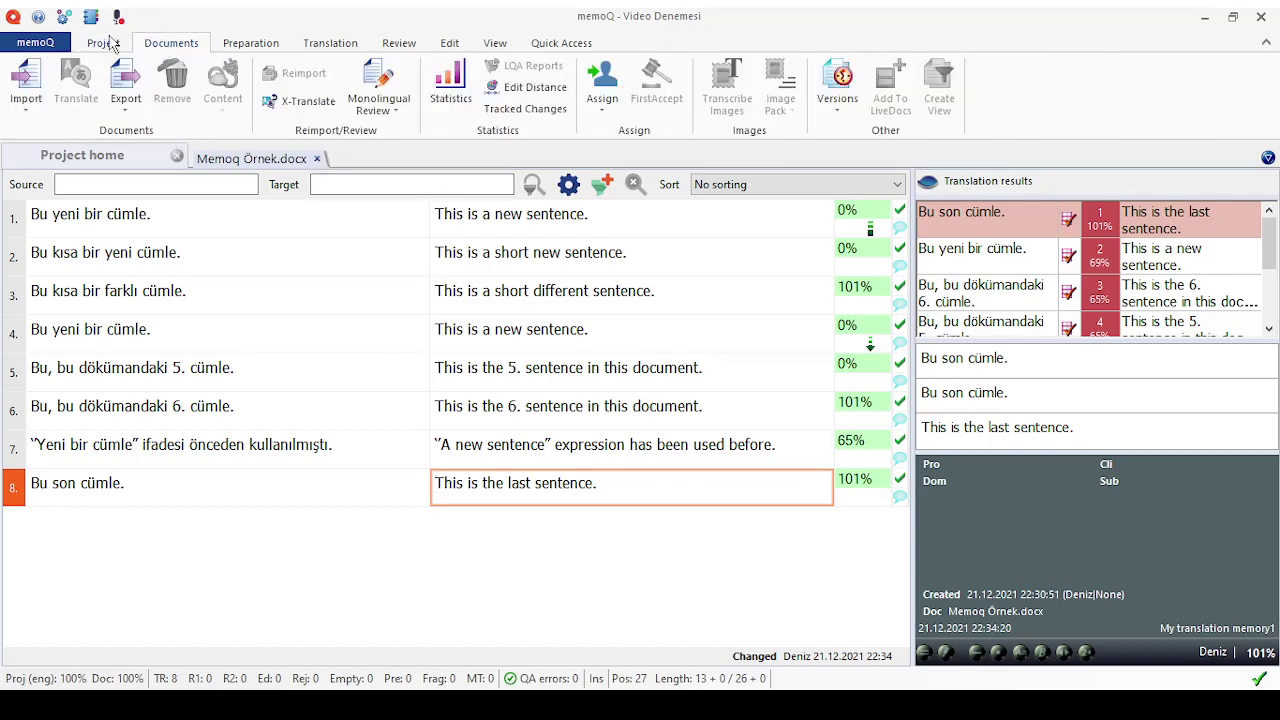
{"action": "left_click", "coordinate": [45, 48]}
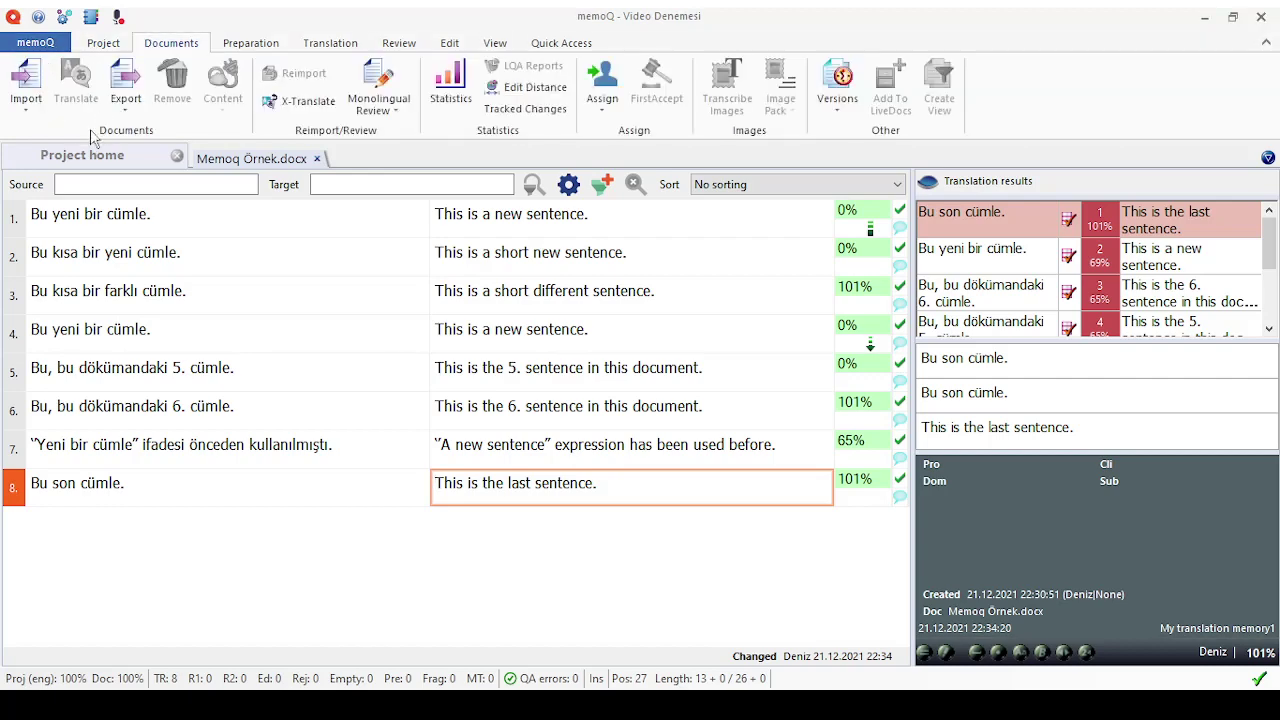
{"action": "left_click", "coordinate": [40, 45]}
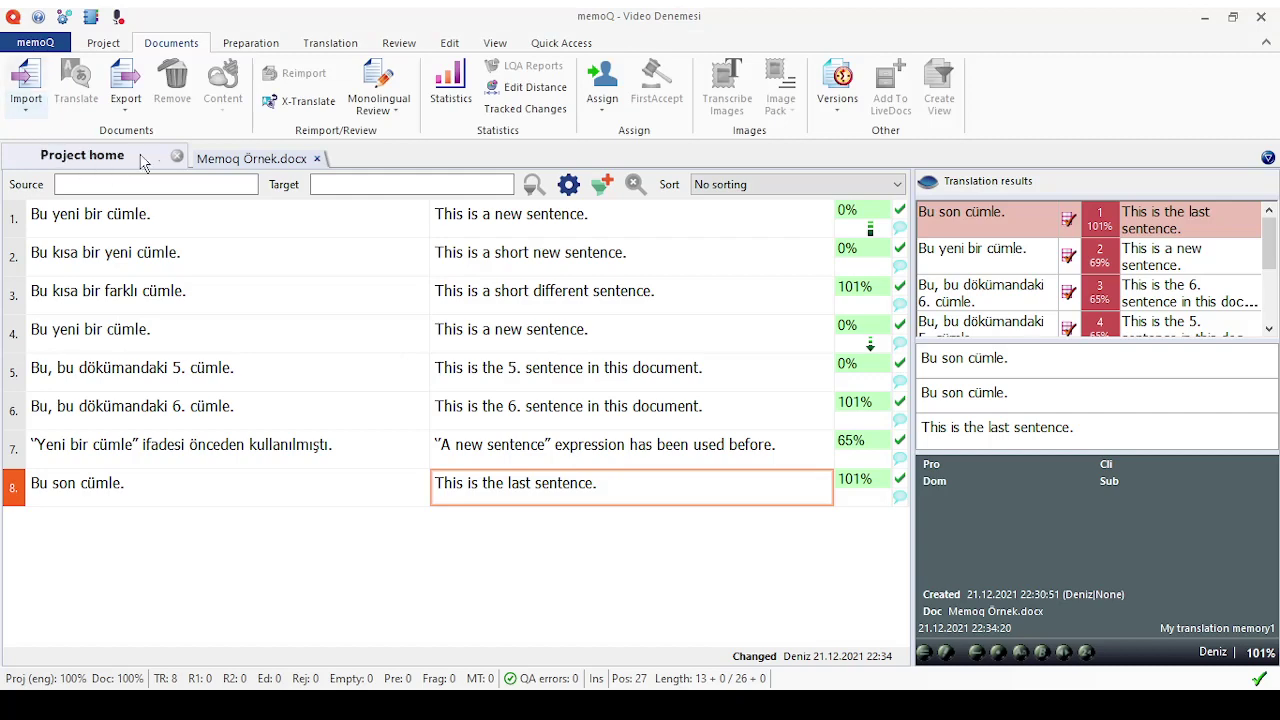
- Close the Memoq Örnek.docx editor and cancel the repeated export to Memoq Örnek_eng.docx at the overwrite-or-skip choice
{"action": "left_click", "coordinate": [317, 158]}
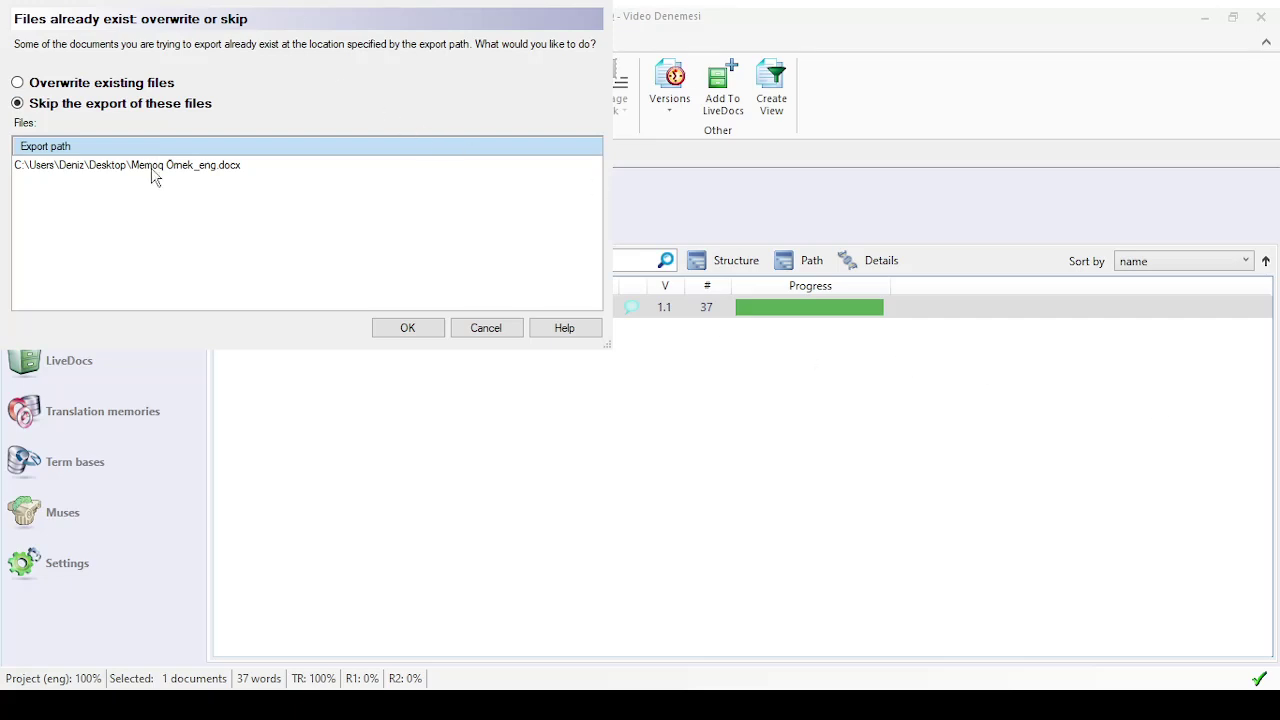
{"action": "left_click", "coordinate": [509, 329]}
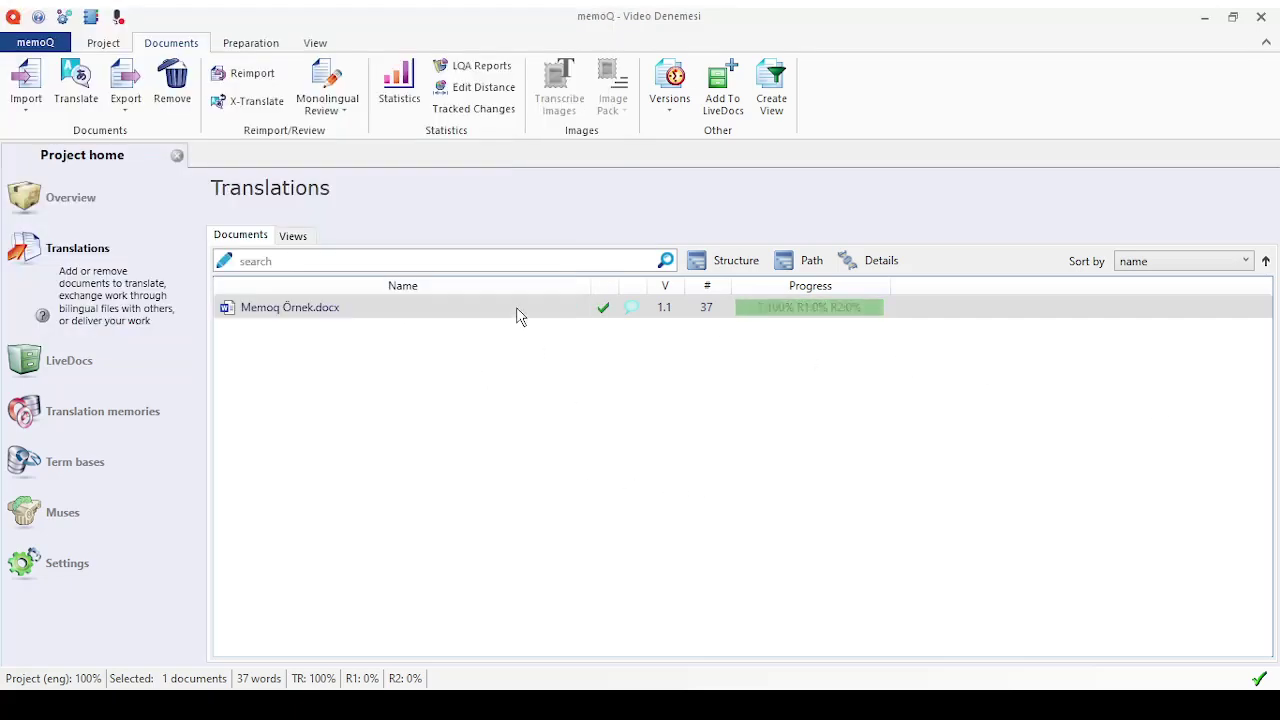